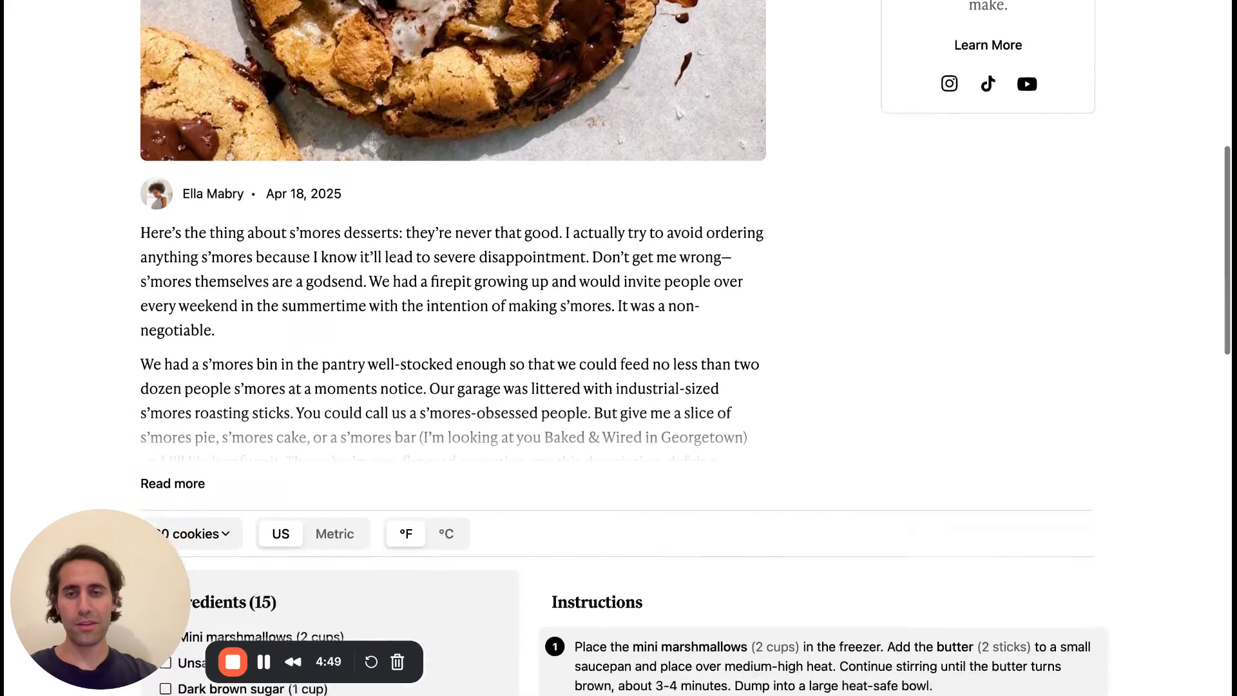
scroll(619, 348, "down", 2)
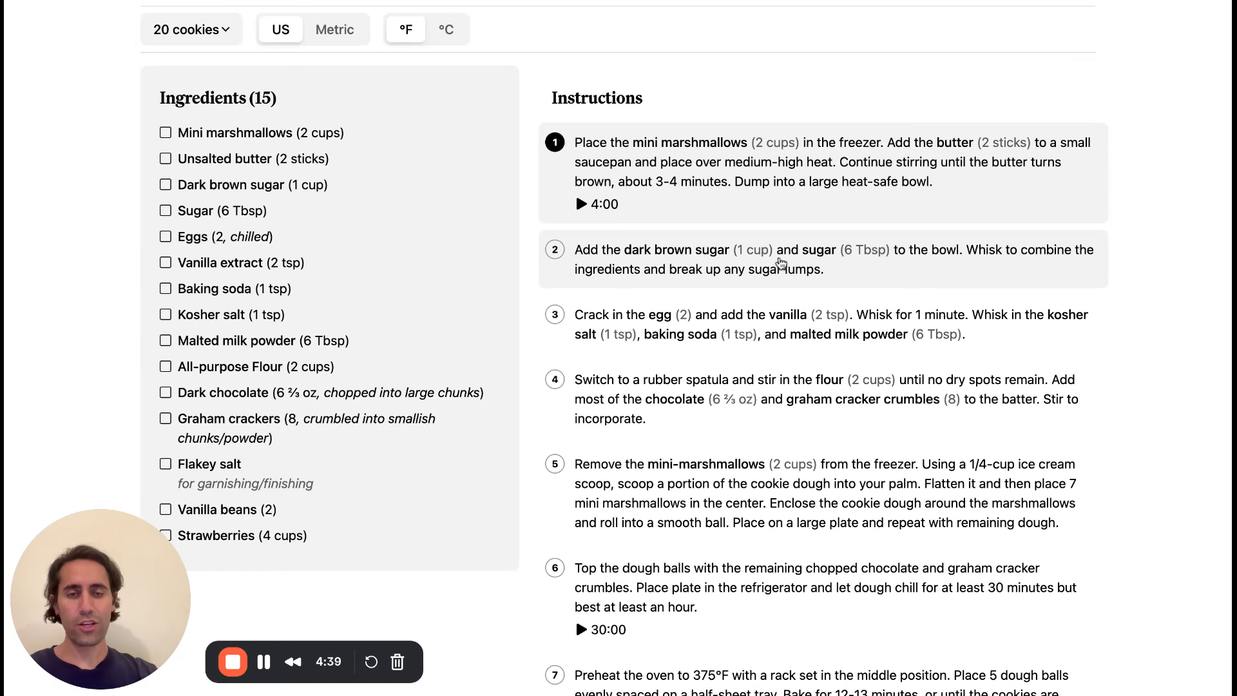
Highlight the second and then the third instruction of the cookie recipe.
left_click(781, 265)
left_click(756, 330)
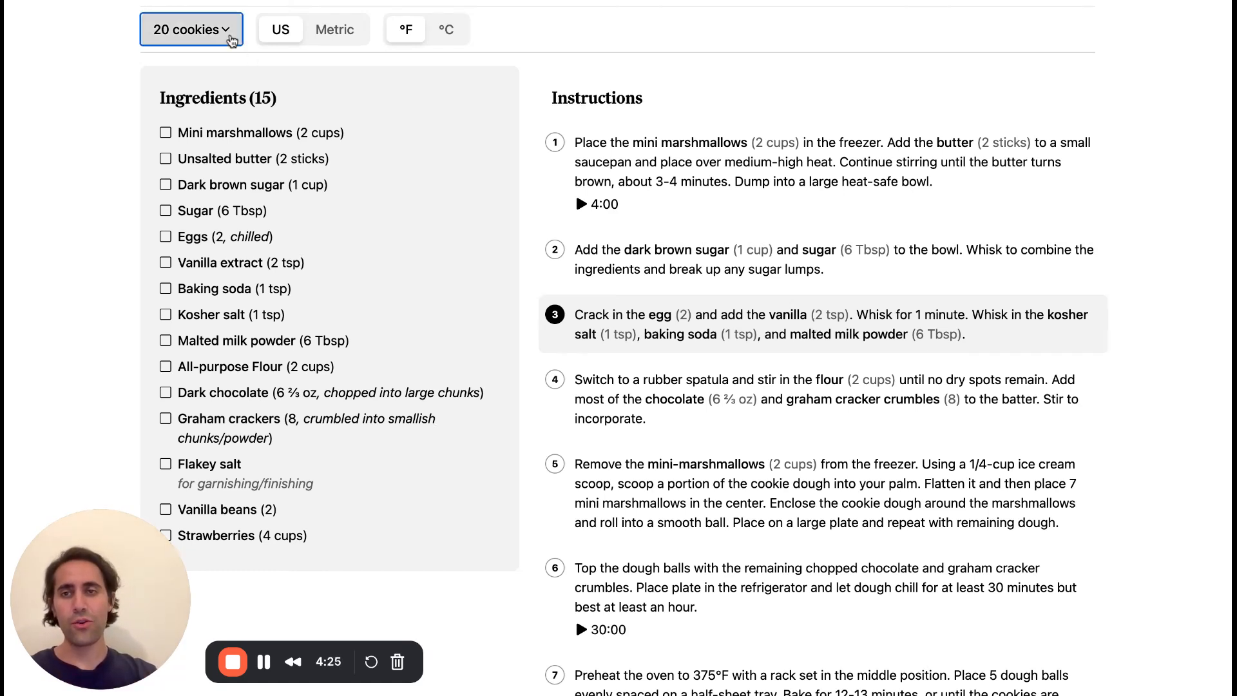
Scale the recipe to 10 cookies, and restore the yield to 20 cookies.
left_click(222, 27)
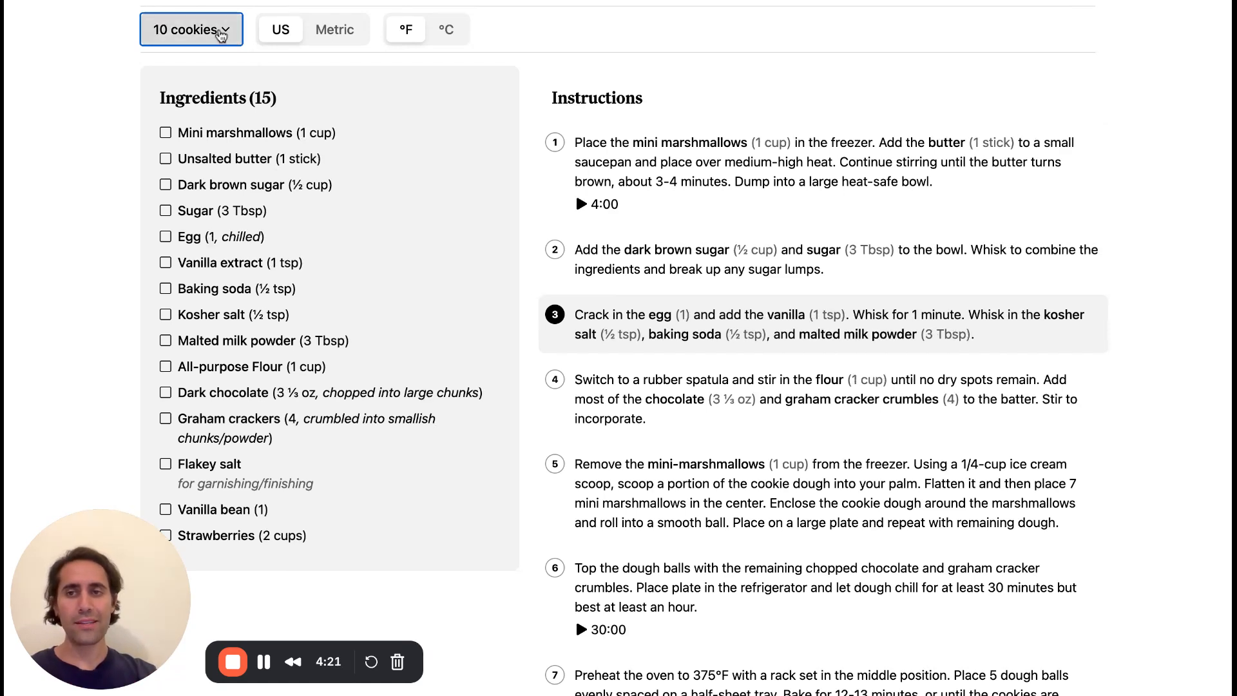
left_click(205, 45)
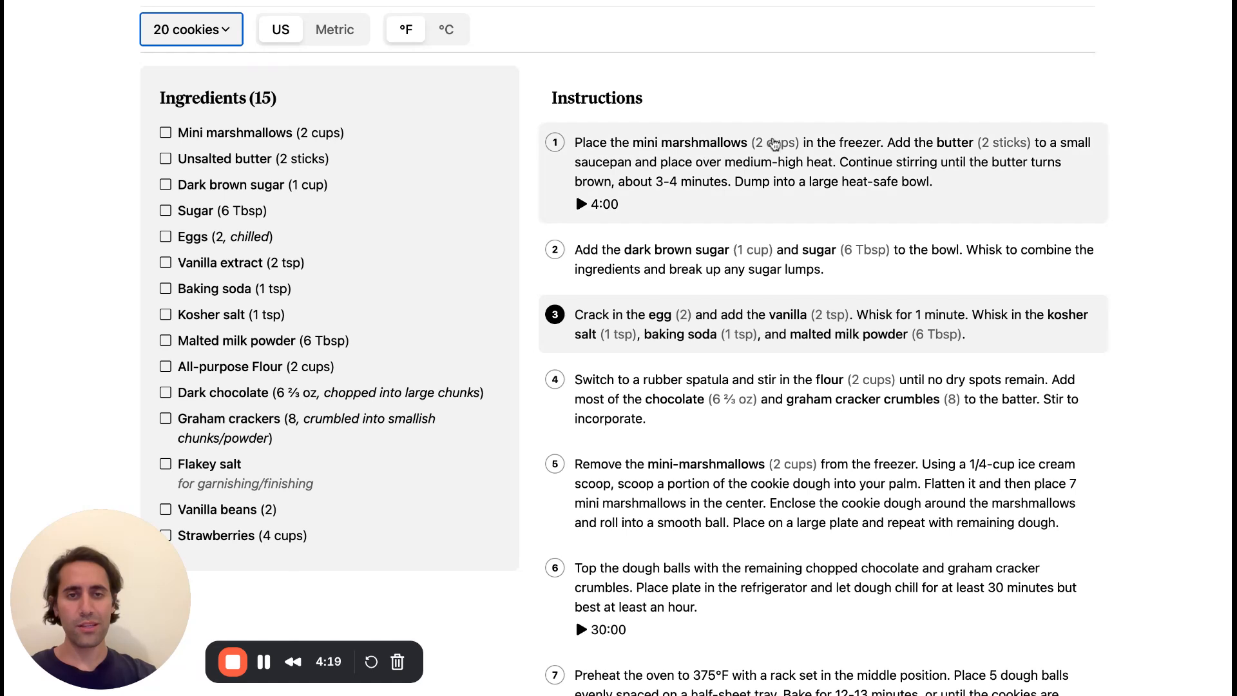
Highlight instruction 2 and then instruction 1, and toggle the measurements between US and Metric, ending on Metric.
left_click(788, 248)
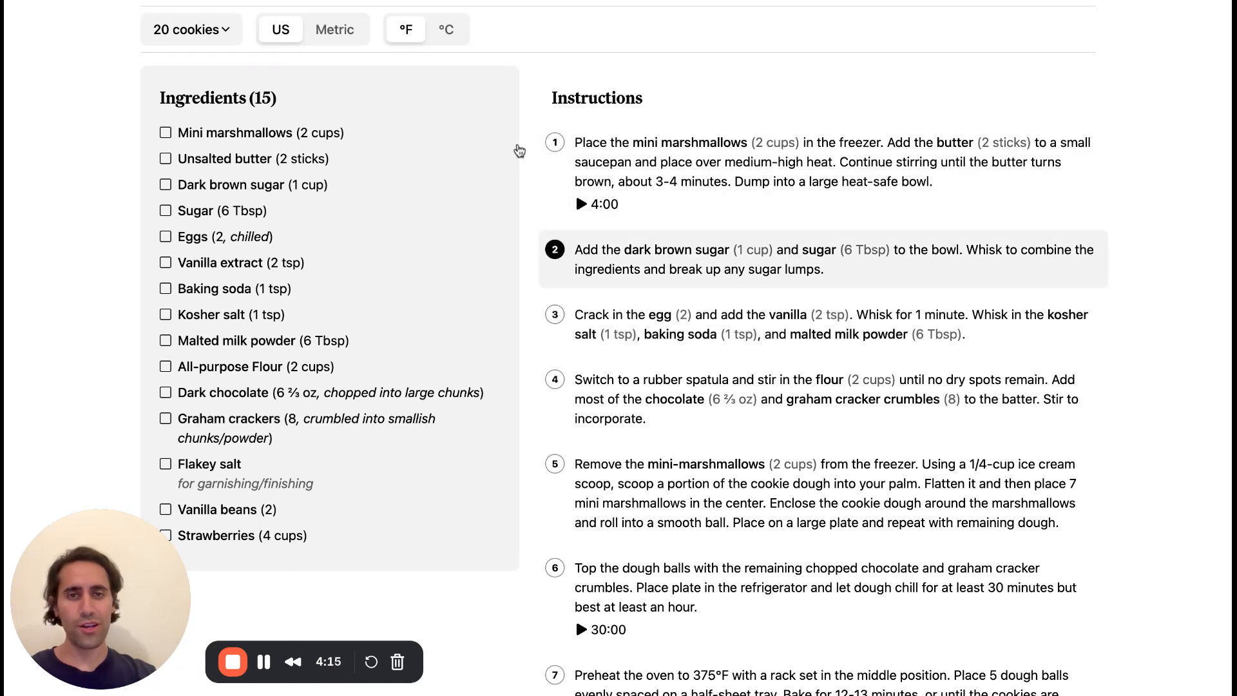
left_click(791, 173)
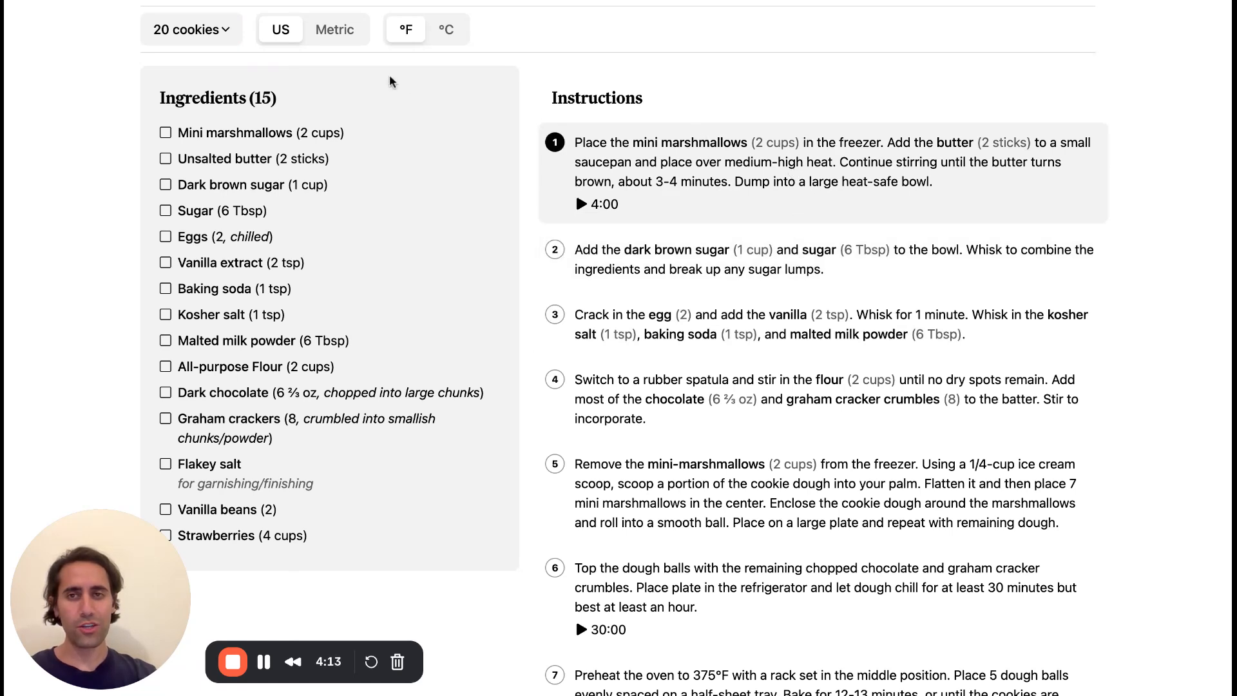
left_click(353, 36)
left_click(289, 34)
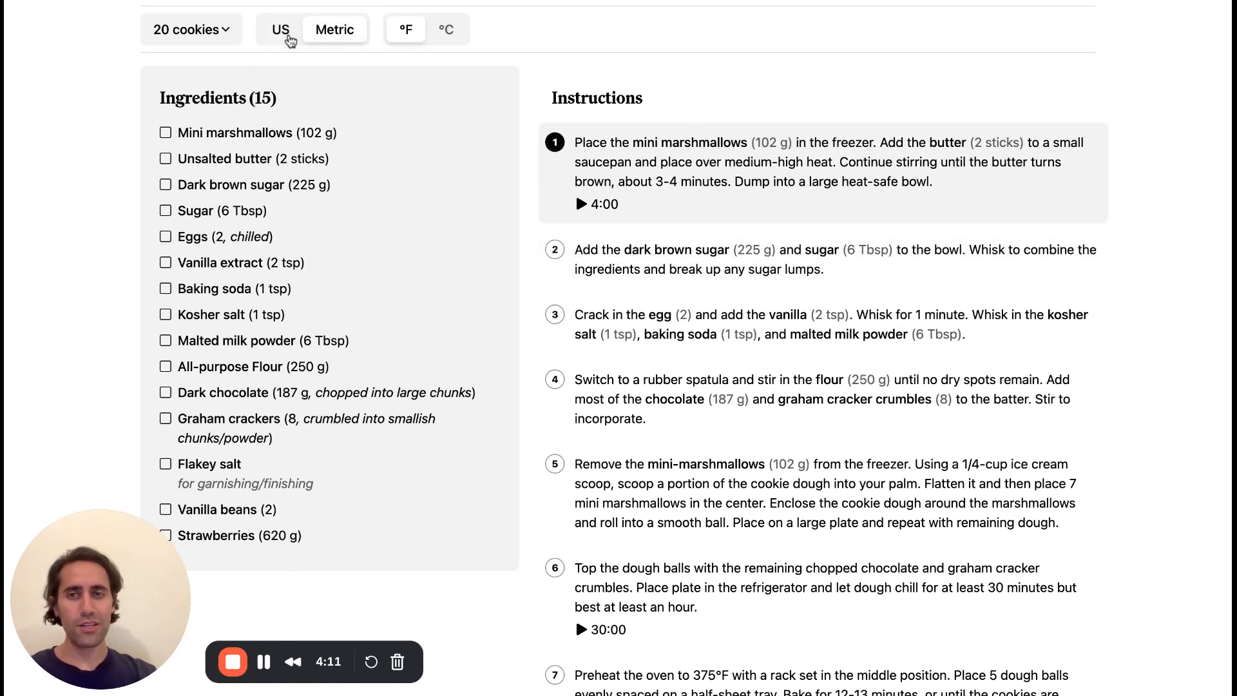
left_click(333, 36)
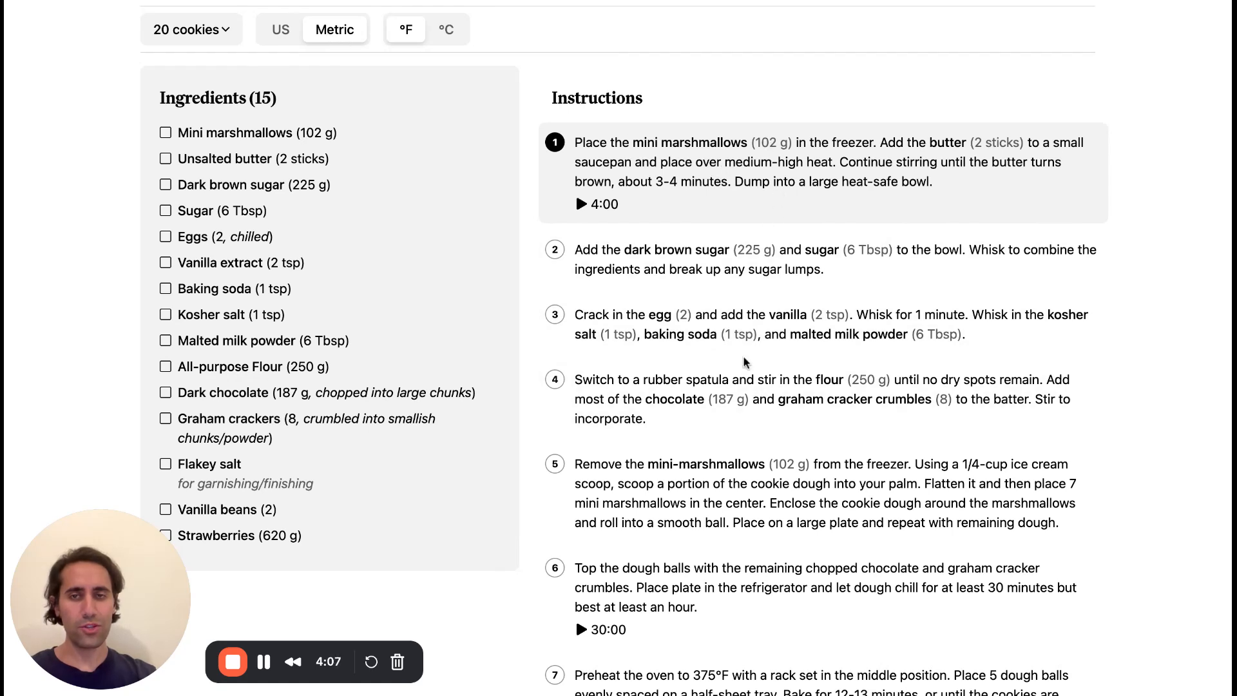
Start the 4:00 timer of the first instruction and cancel it.
left_click(581, 203)
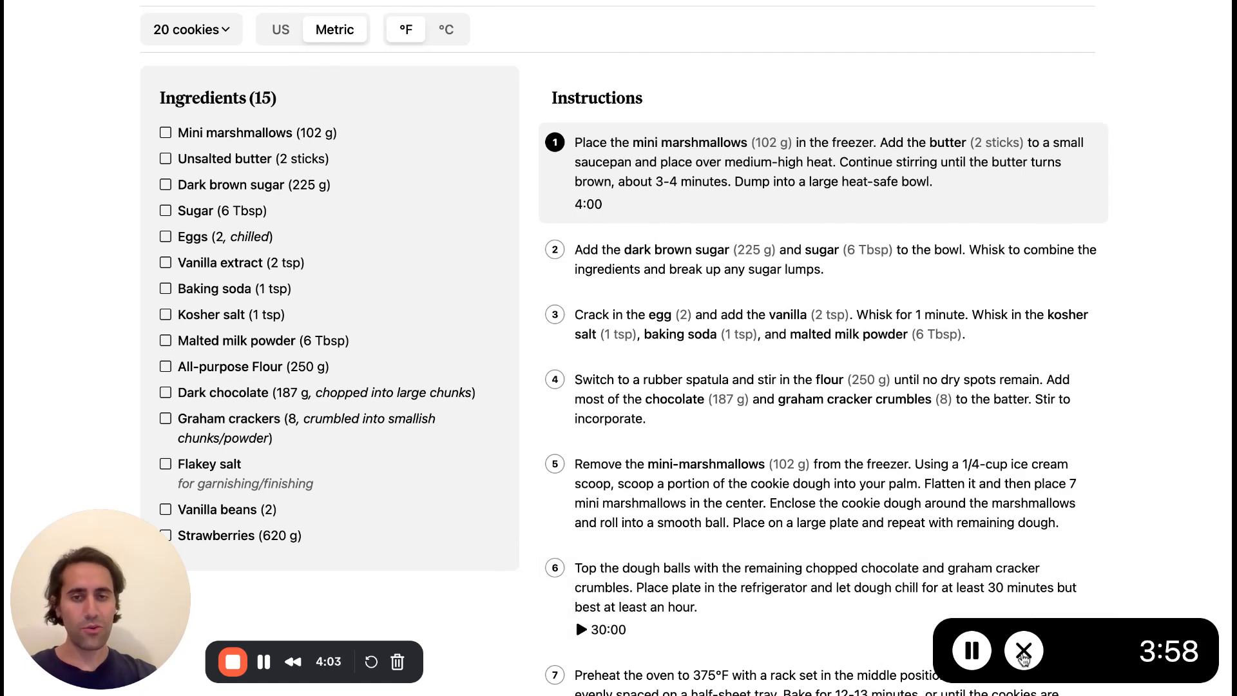
left_click(1024, 652)
scroll(1021, 445, "up", 1)
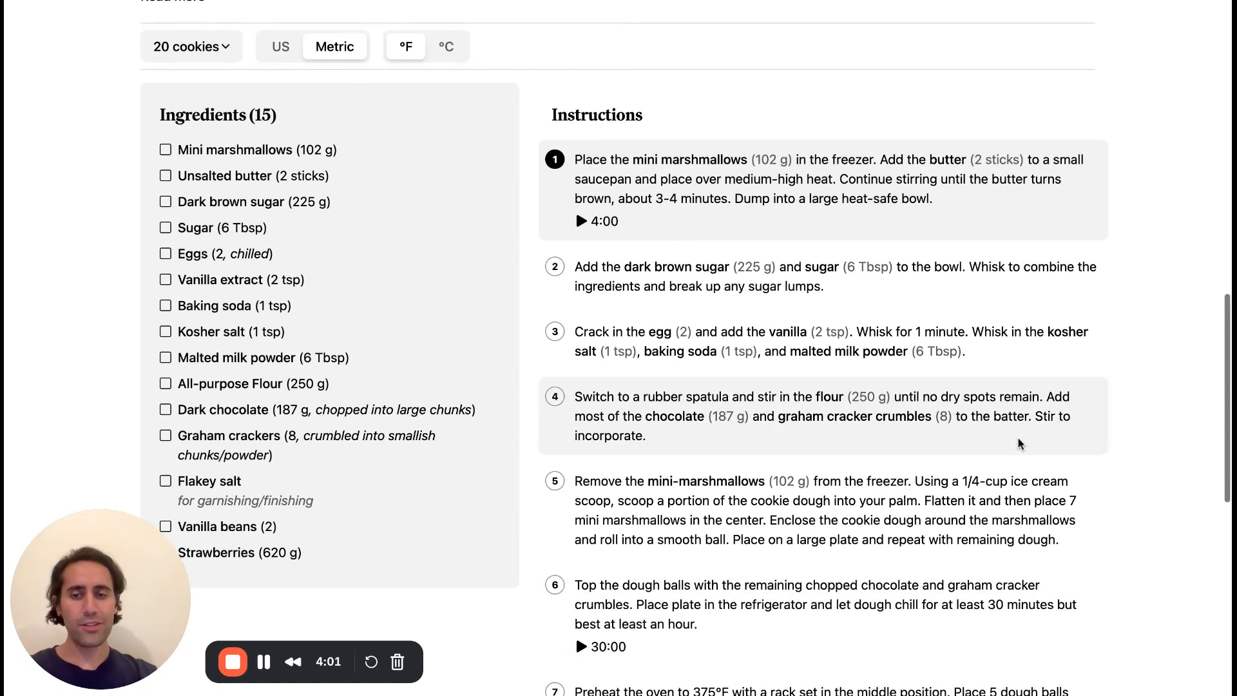
scroll(1021, 445, "down", 5)
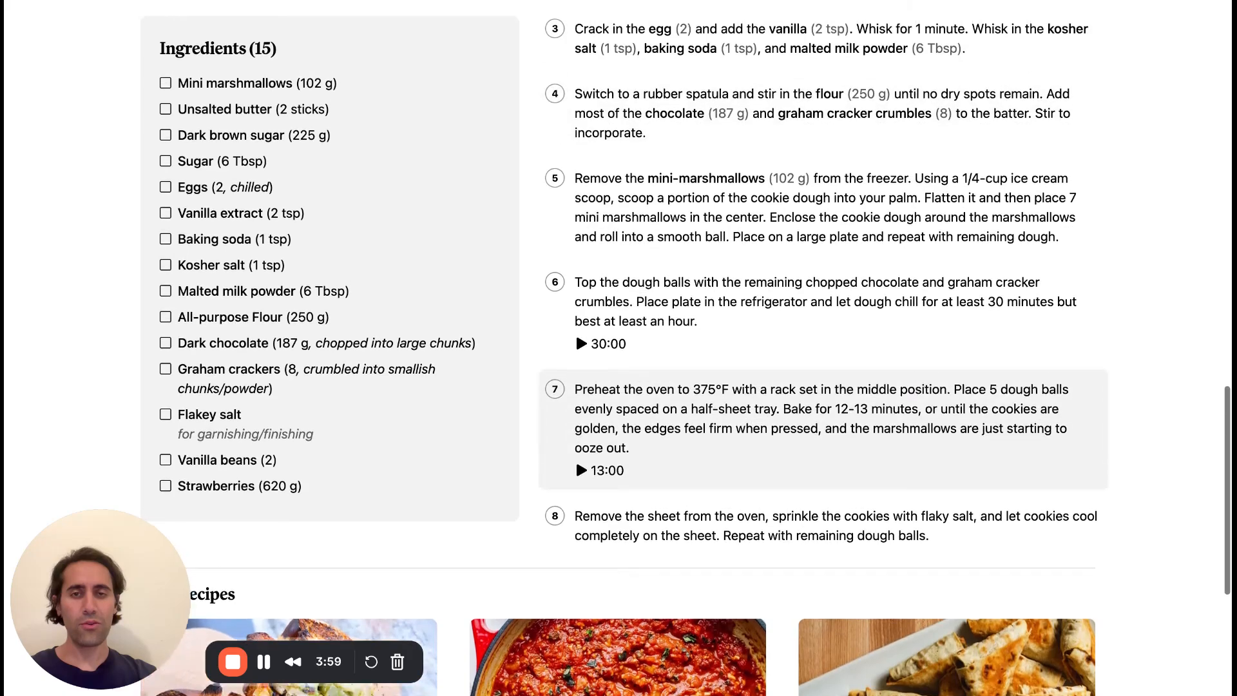
scroll(1021, 445, "up", 6)
scroll(1021, 444, "up", 10)
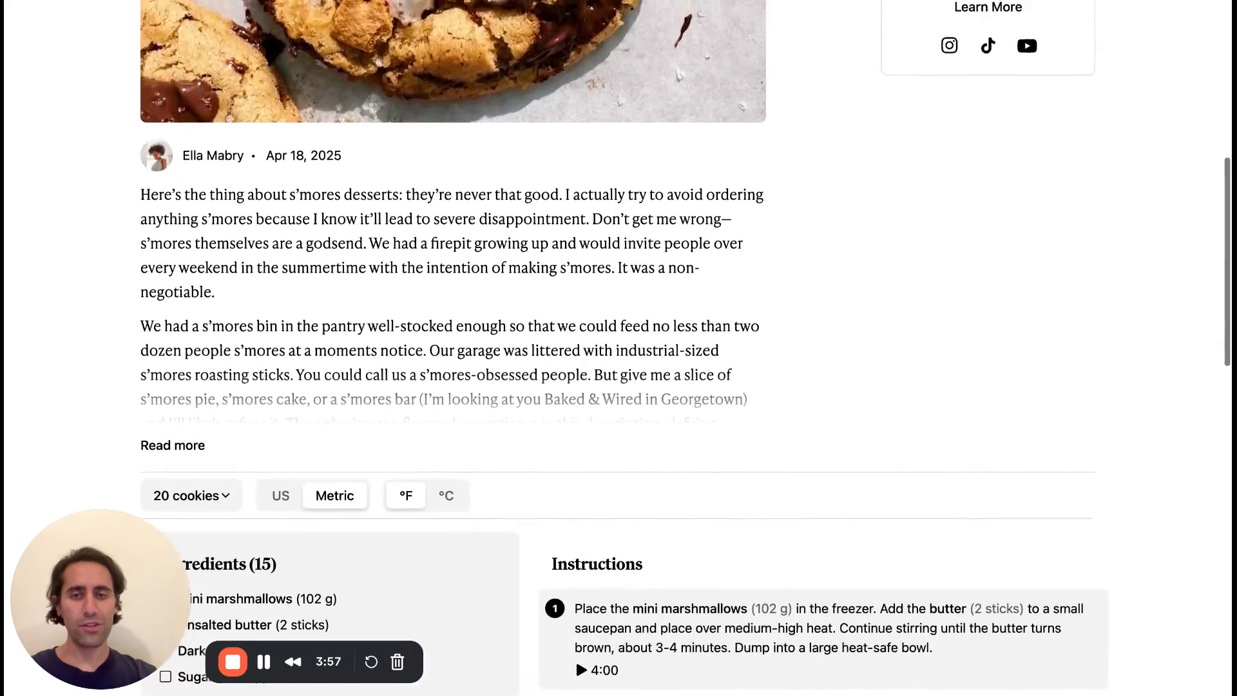
scroll(1021, 445, "up", 4)
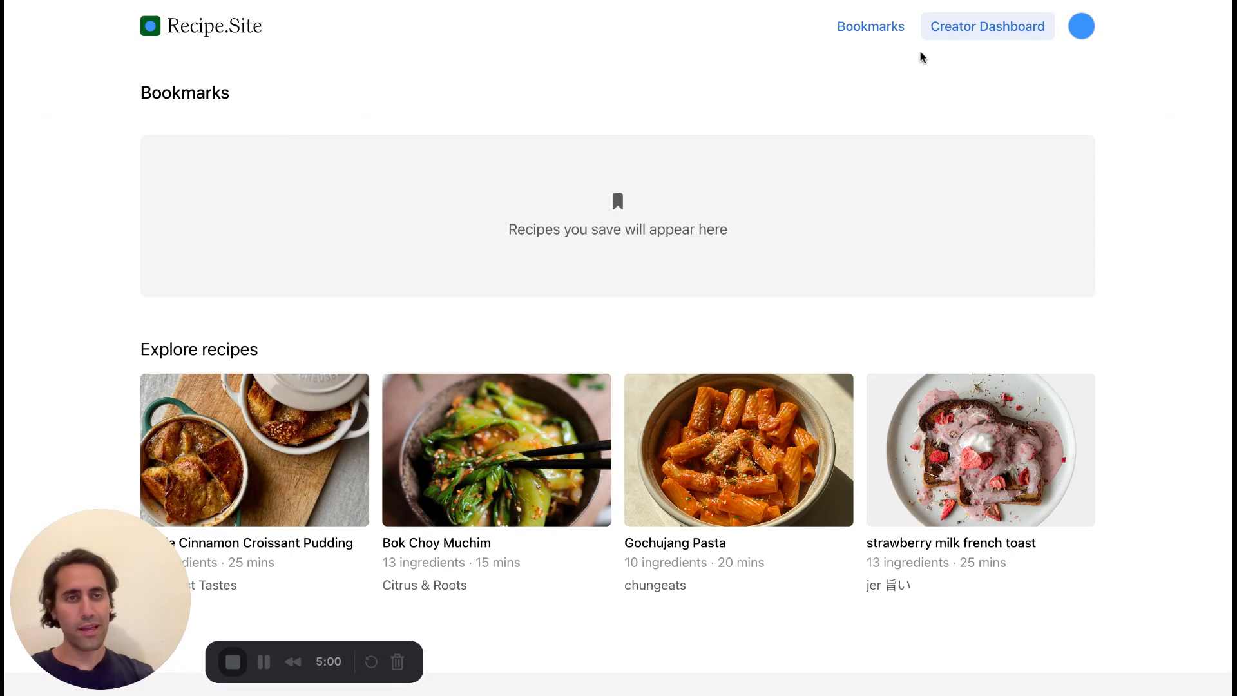
Create a new recipe from the Creator Dashboard and title it "Chocolate Chip Cookies".
left_click(940, 28)
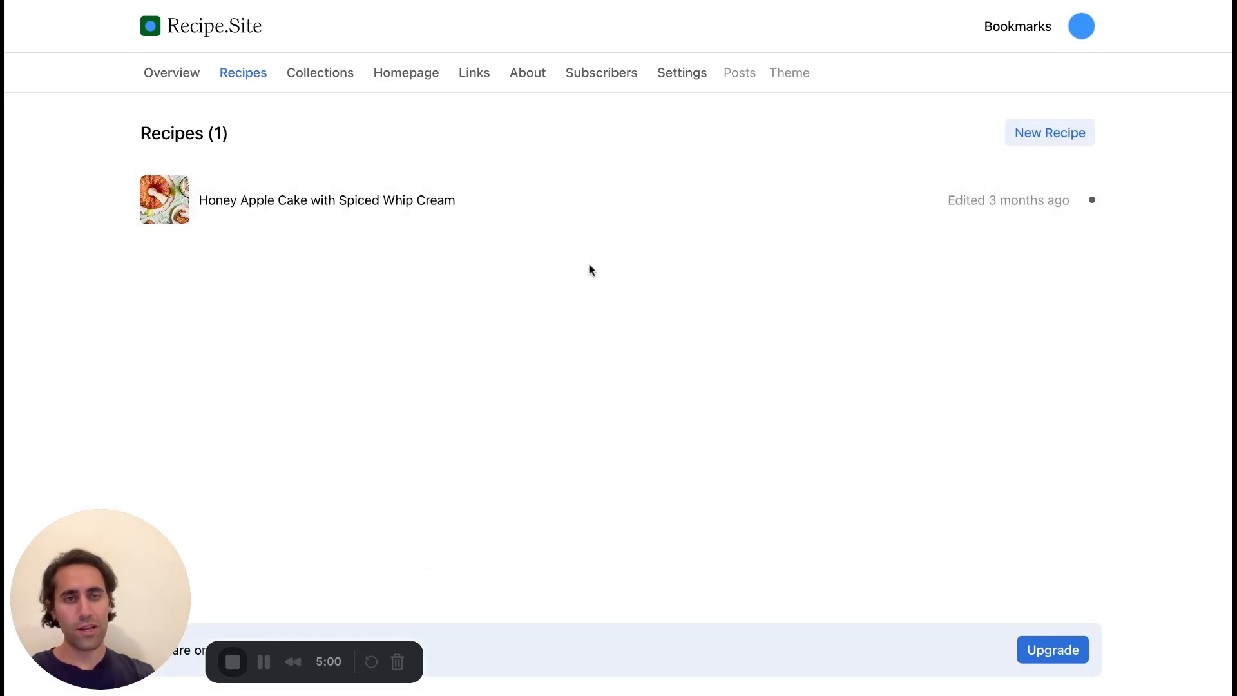
left_click(1036, 137)
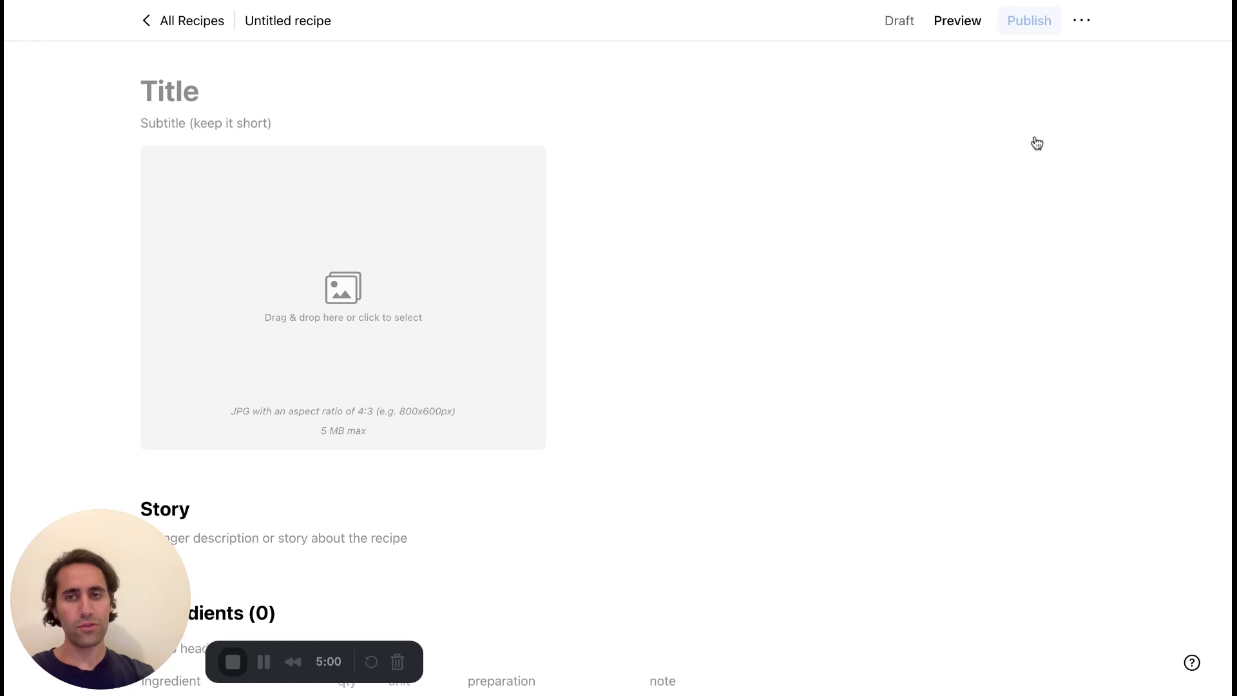
type("C")
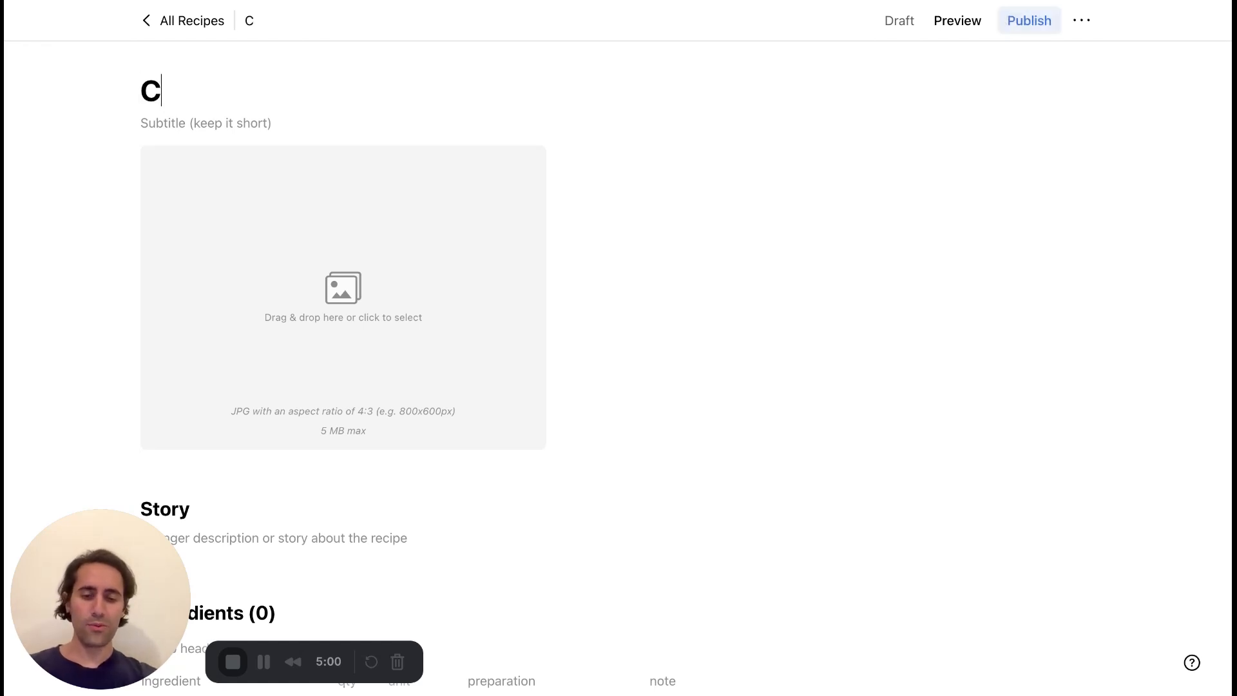
type("hocol")
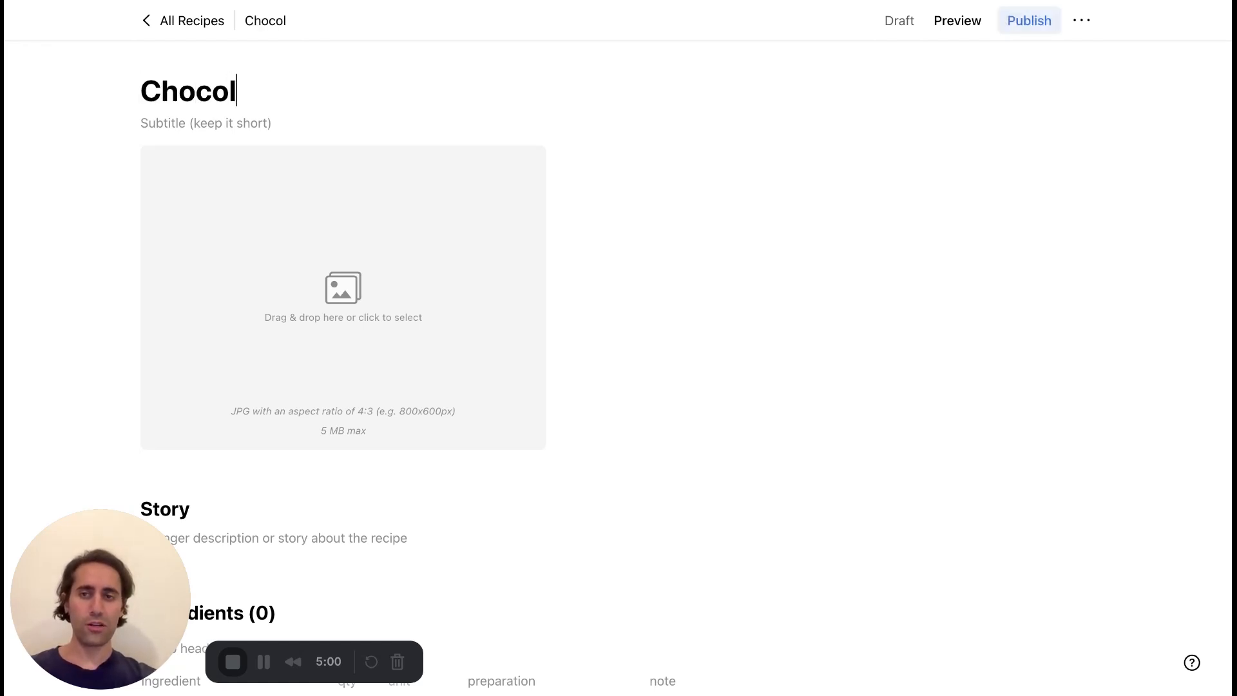
type("ate Chip Cookies")
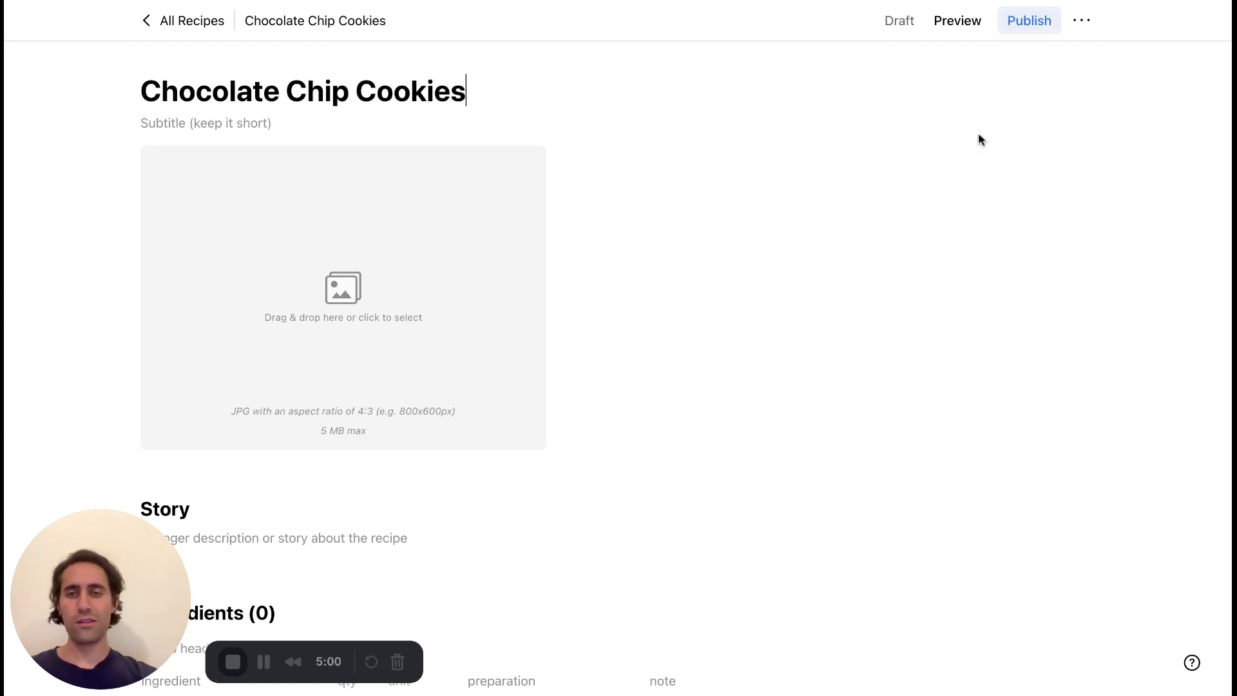
Enter "With cardamom and brown butter" as the recipe's subtitle.
left_click(315, 120)
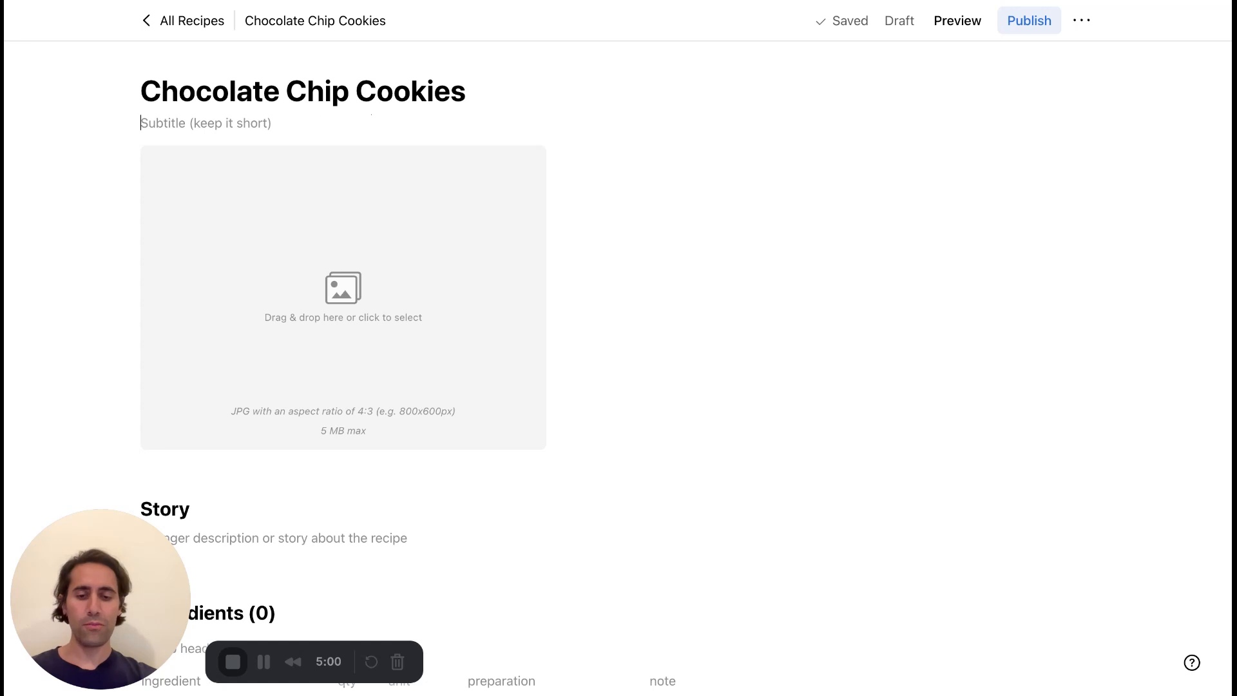
type("With cardam")
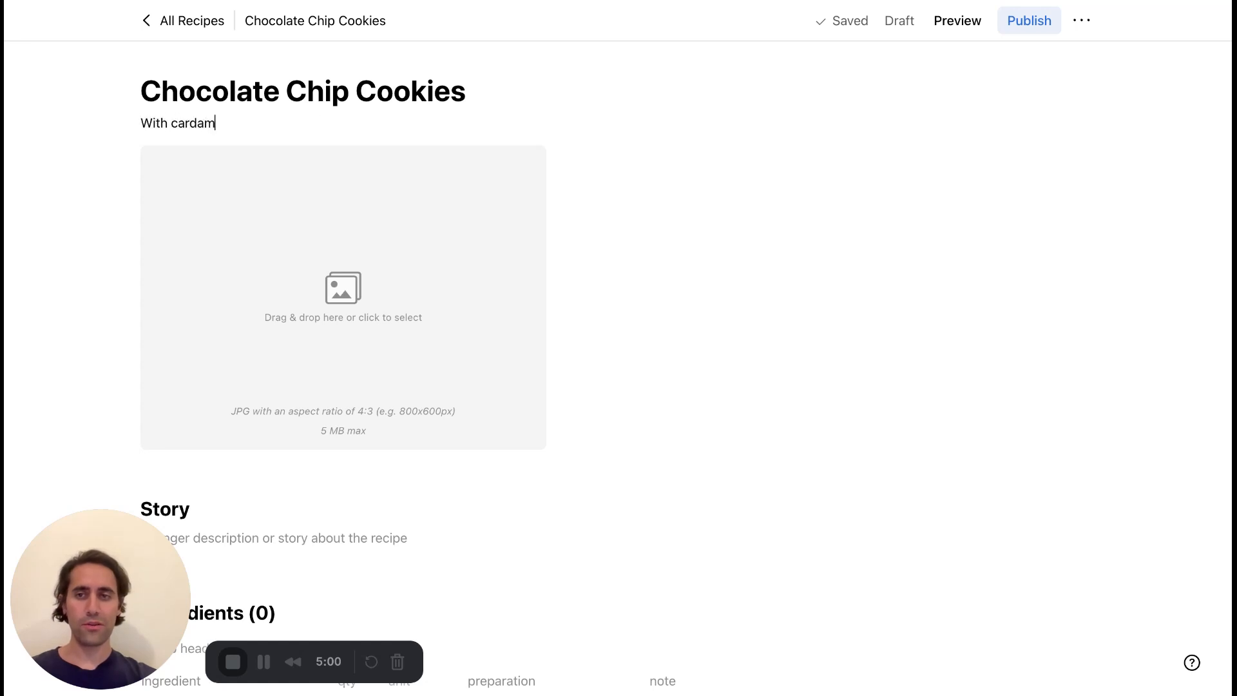
type("om and bro")
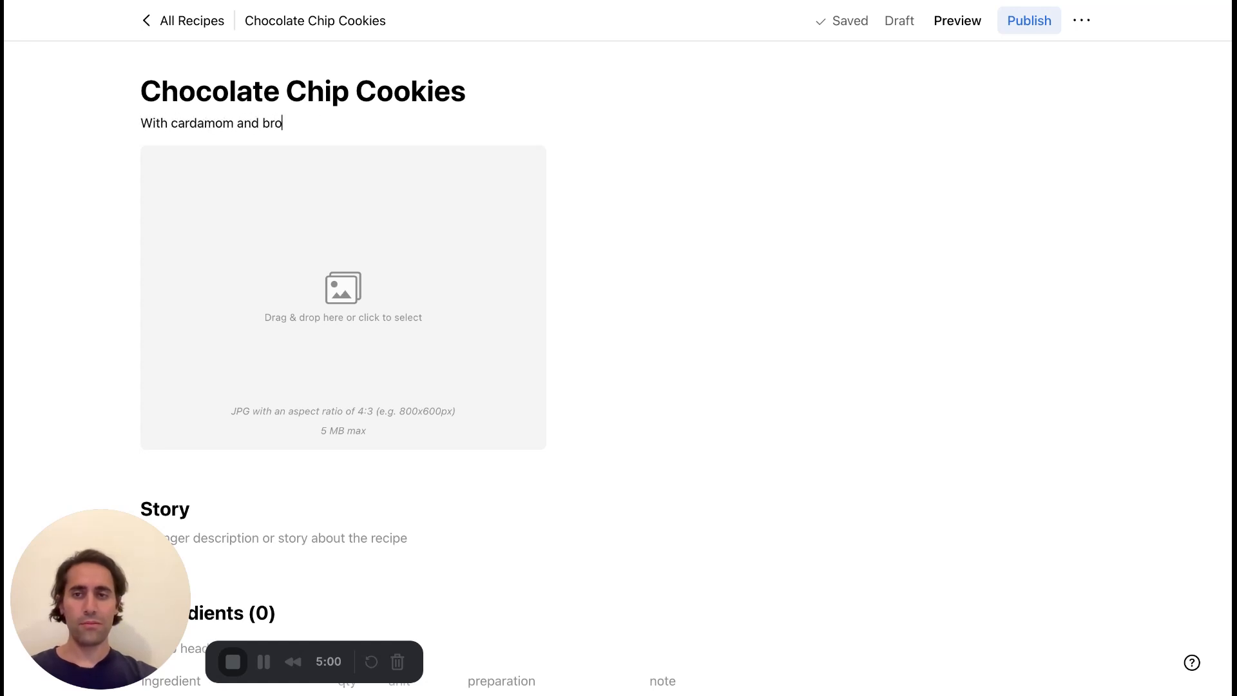
type("wn butter")
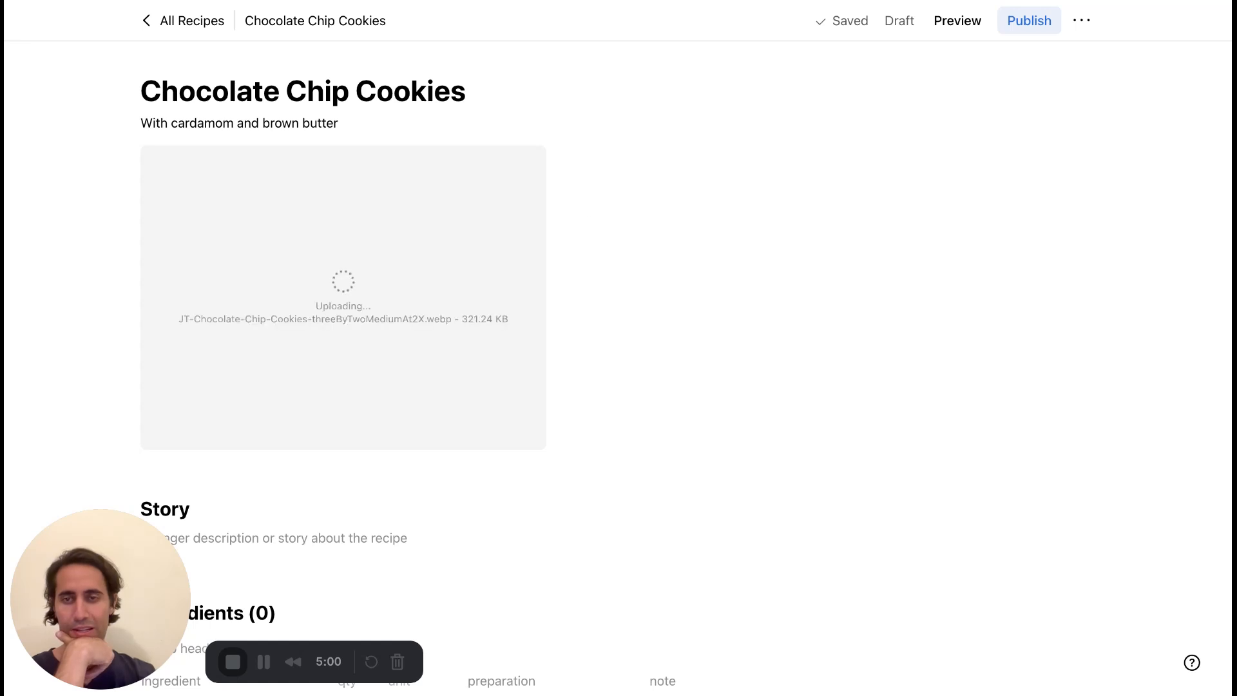
Write "My grandmother's favorite recipe..." as the recipe's story.
scroll(818, 206, "down", 1)
scroll(818, 211, "down", 6)
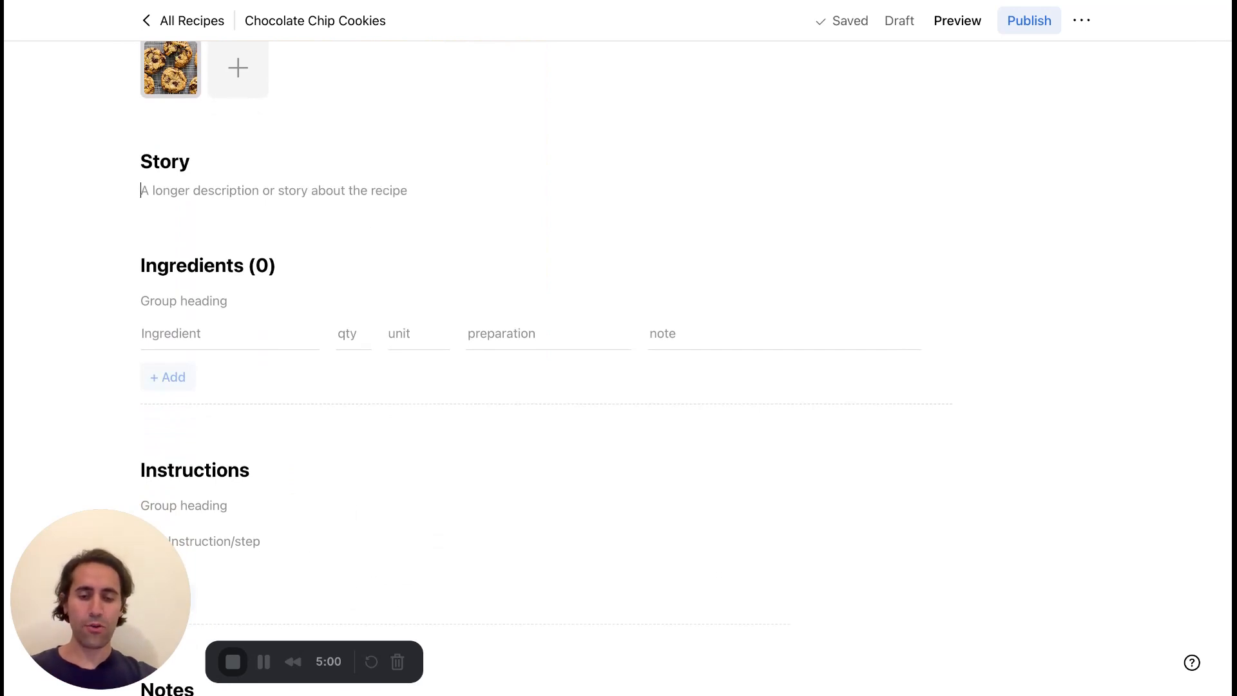
type("My gra")
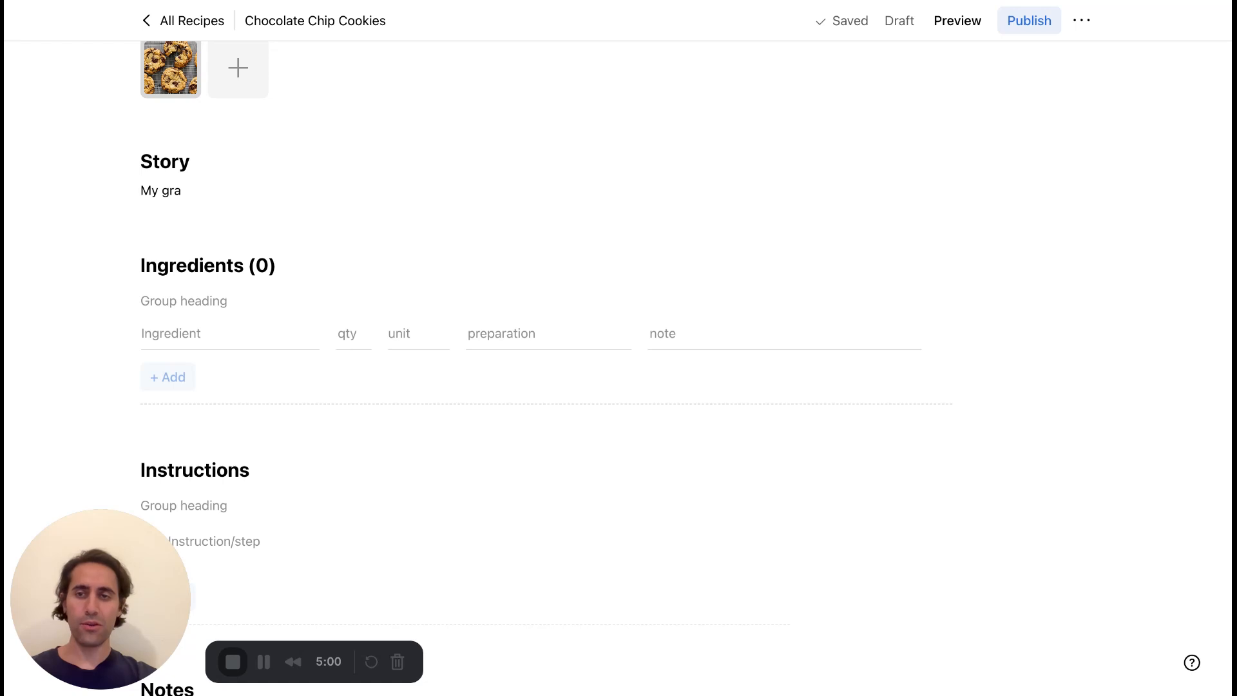
type("ndmother's fac")
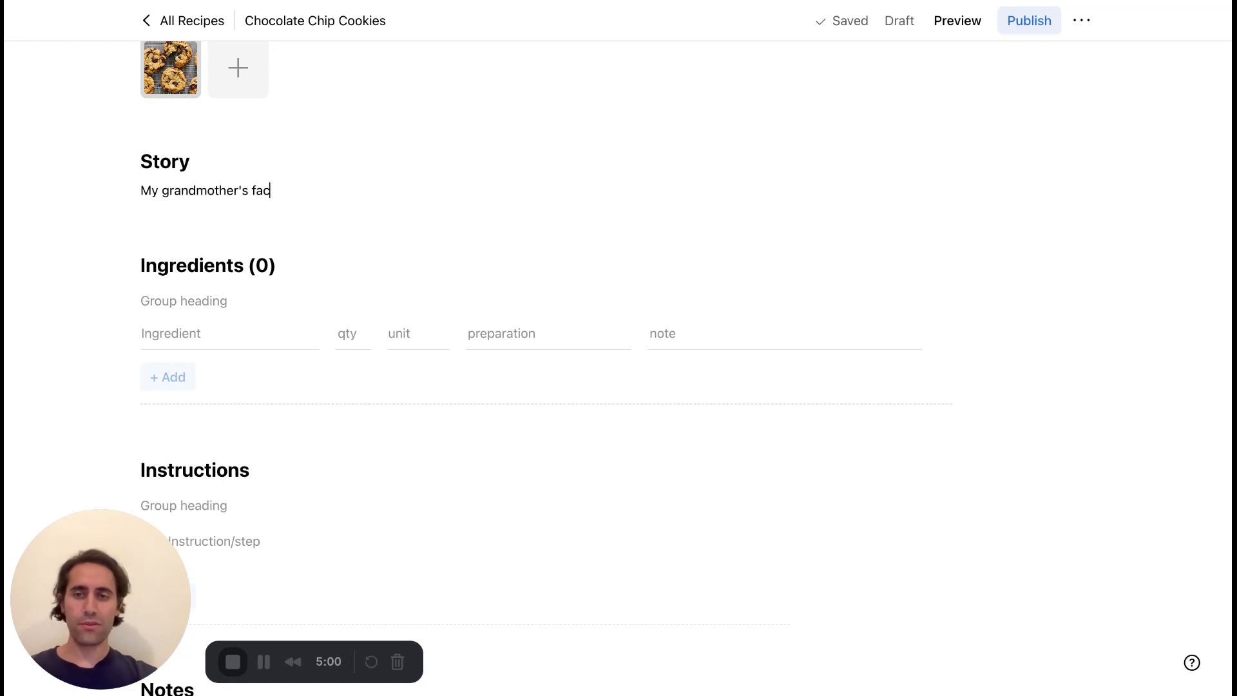
key("BackSpace")
type("vorite recipe")
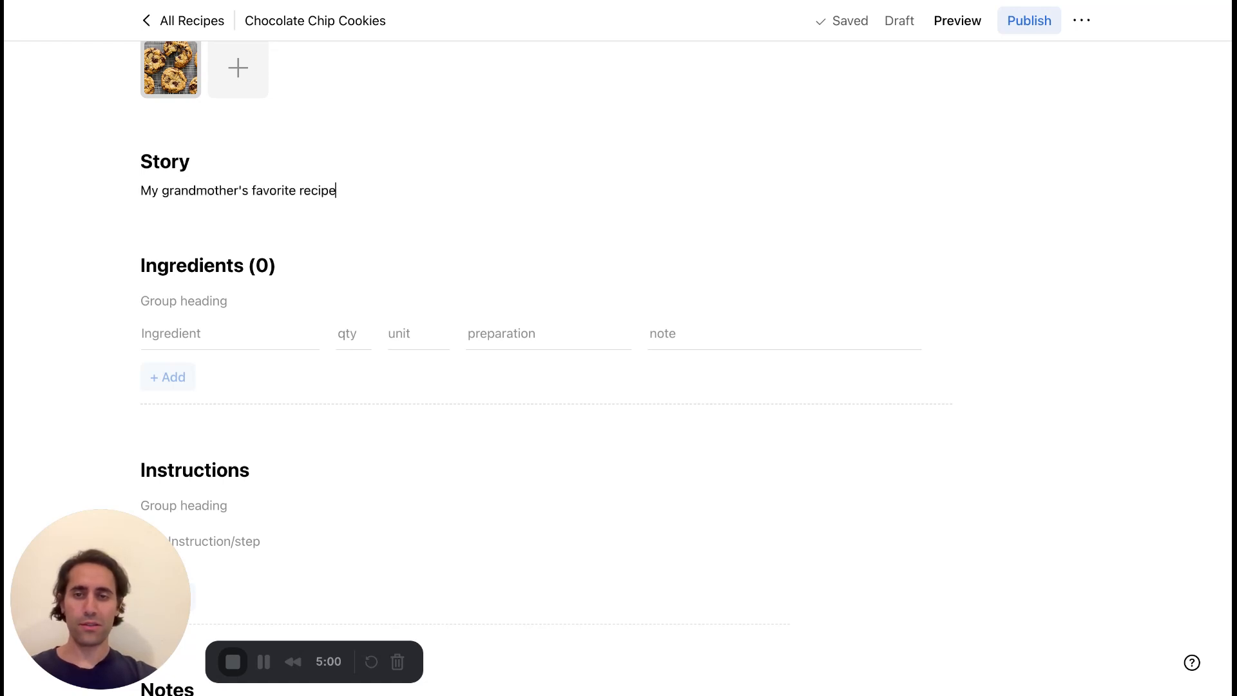
type("...")
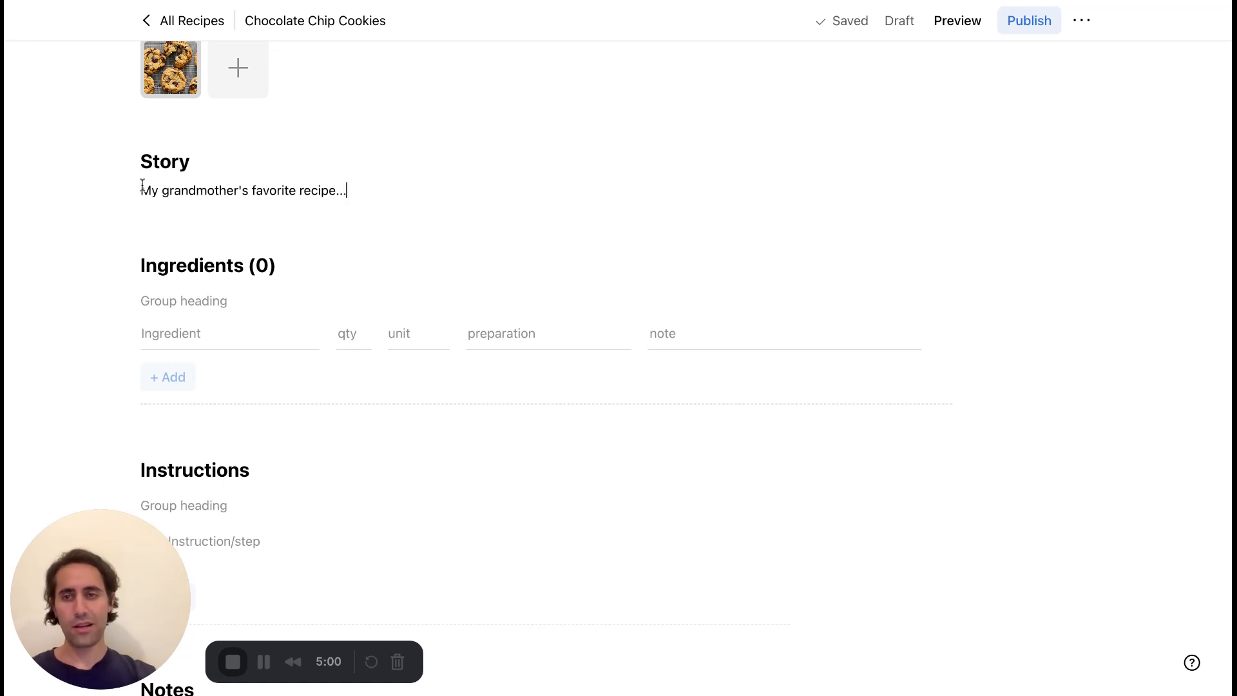
Examine the text formatting options for the word "recipe" in the story.
double_click(316, 192)
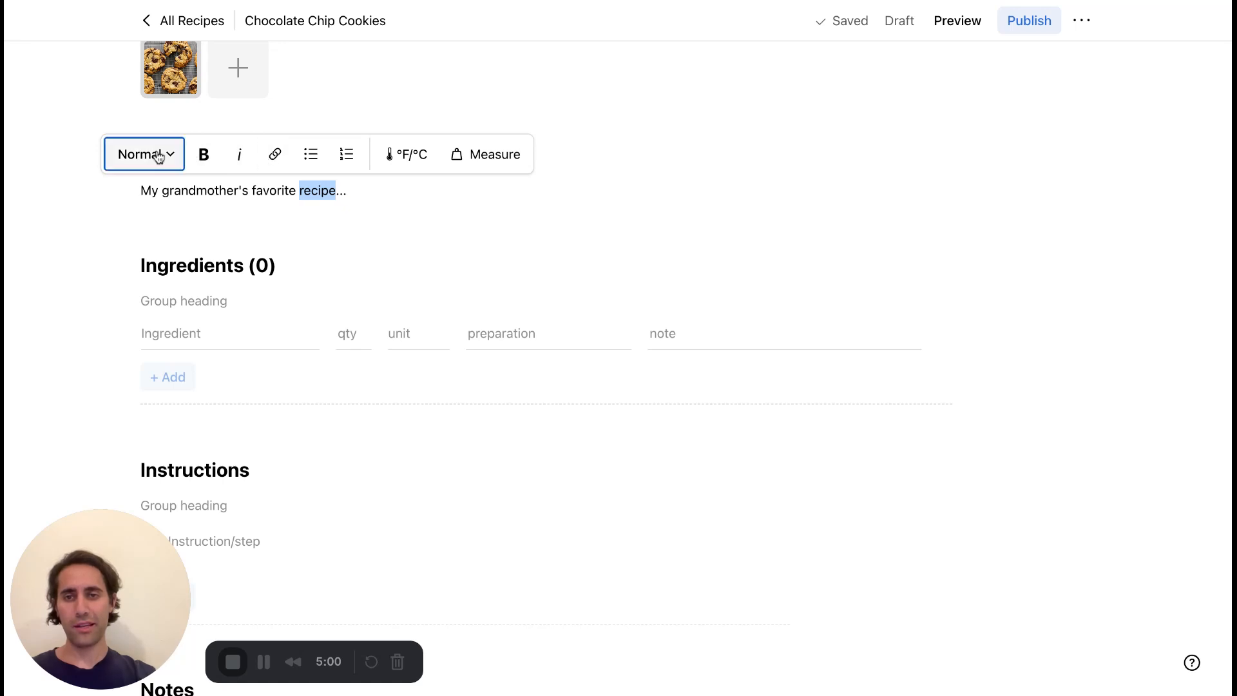
left_click(397, 188)
Fill in the first ingredient as All-purpose Flour with quantity 2 and unit cups.
scroll(399, 188, "down", 4)
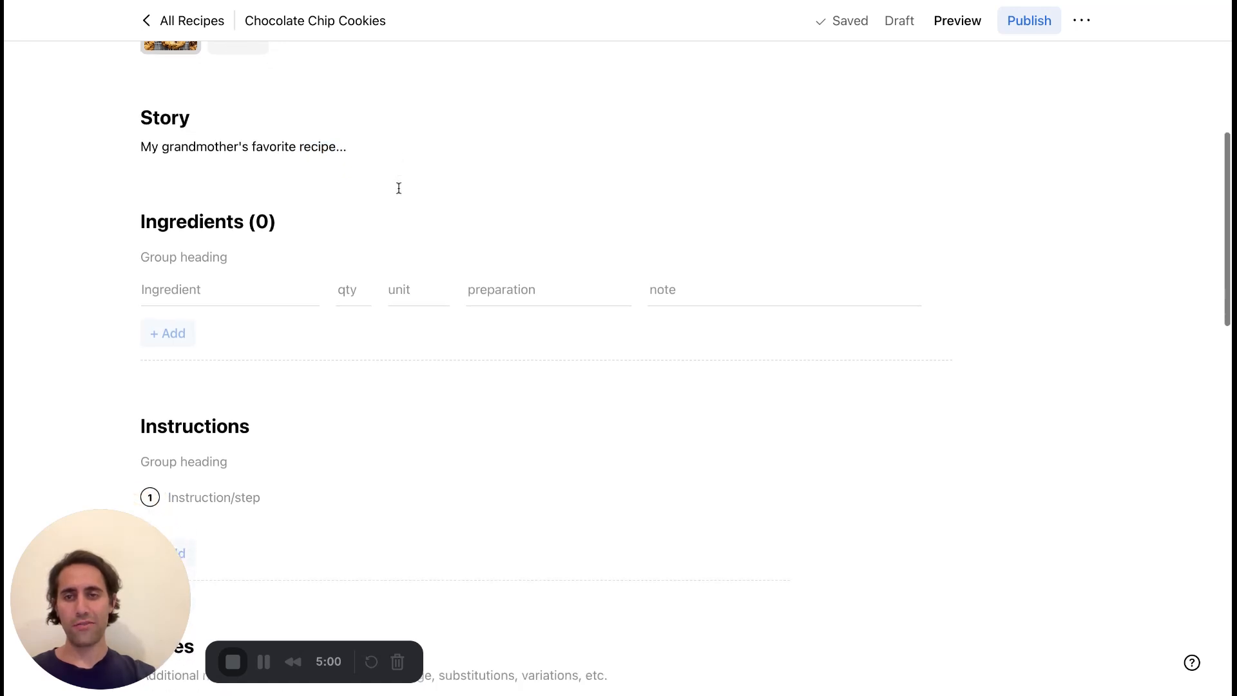
scroll(398, 187, "up", 1)
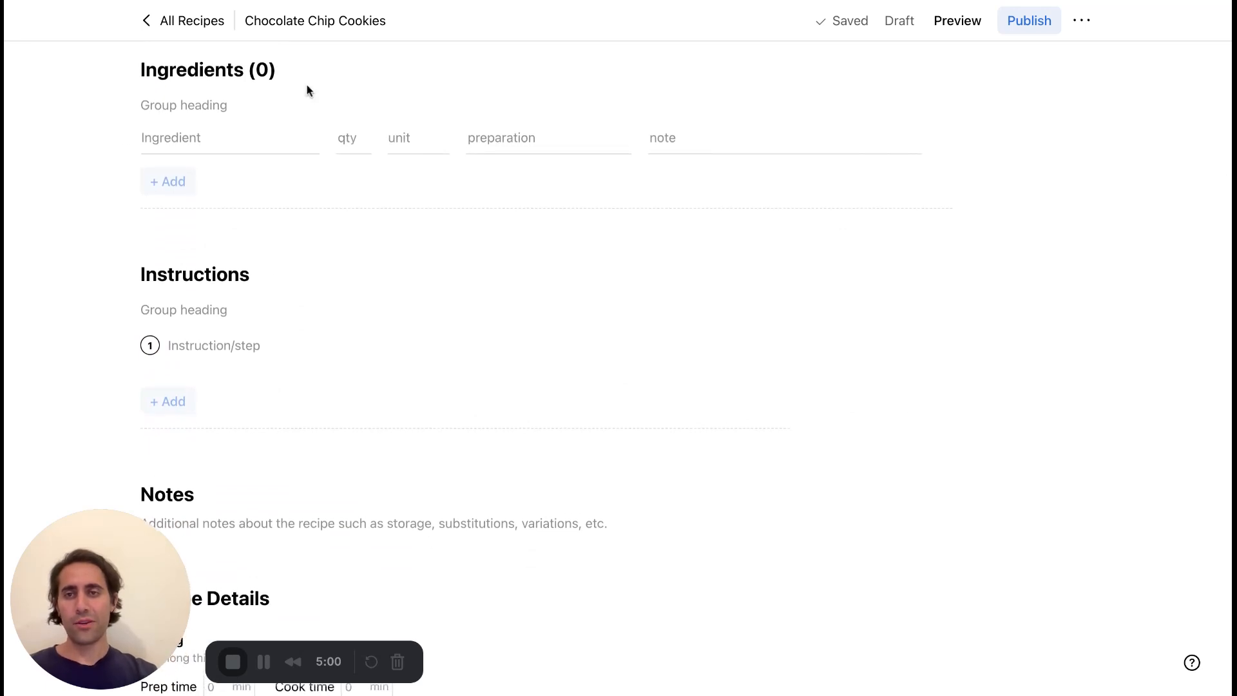
left_click(274, 138)
type("All p")
left_click(219, 169)
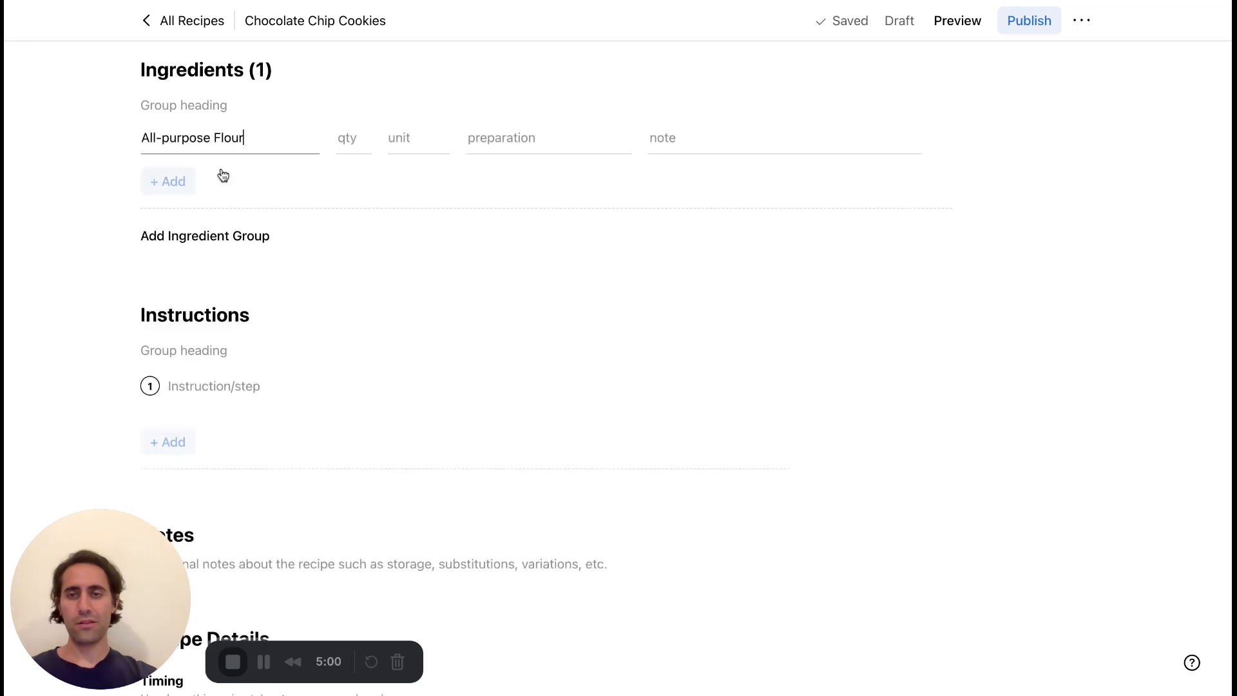
left_click(370, 135)
type("2")
left_click(411, 136)
type("cups")
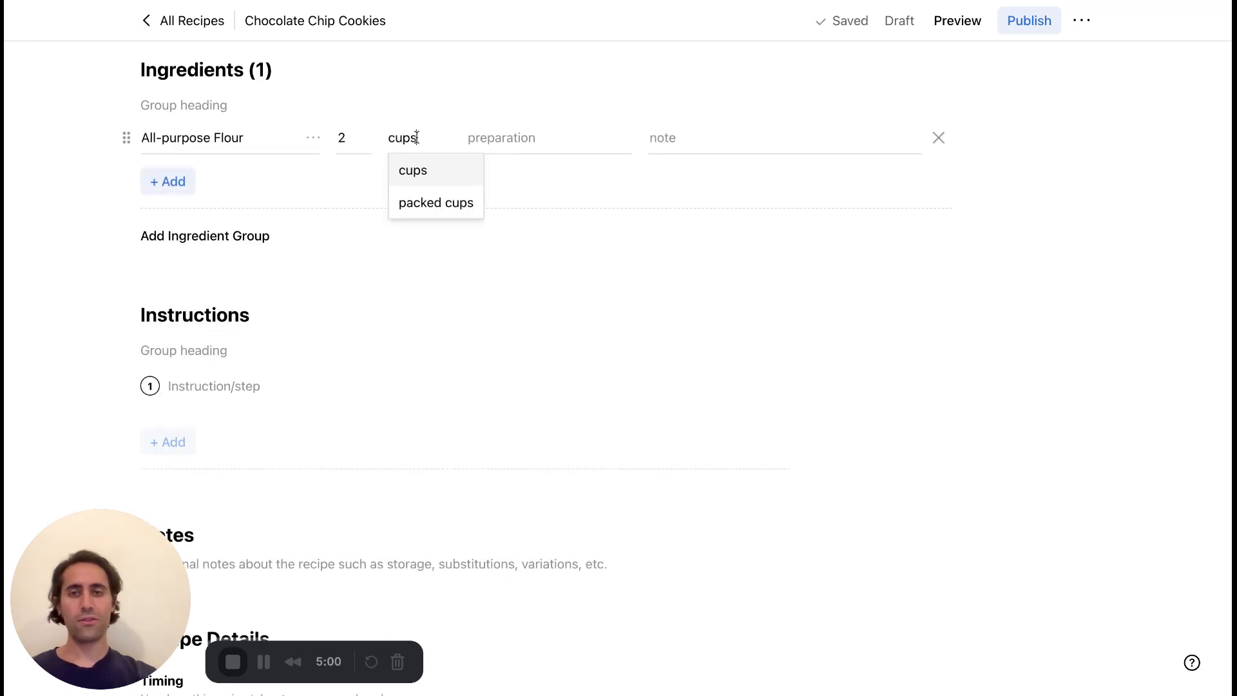
left_click(410, 170)
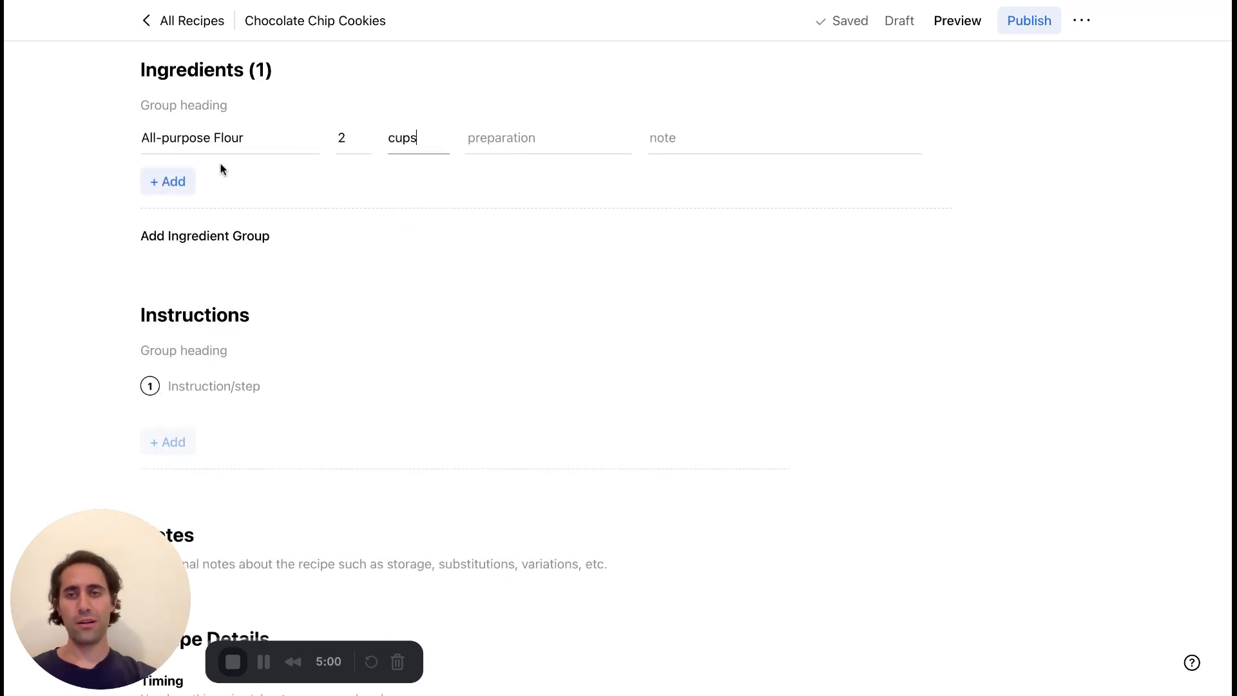
Add Baking soda as the second ingredient with quantity 1 1/4 and unit tsp.
left_click(172, 182)
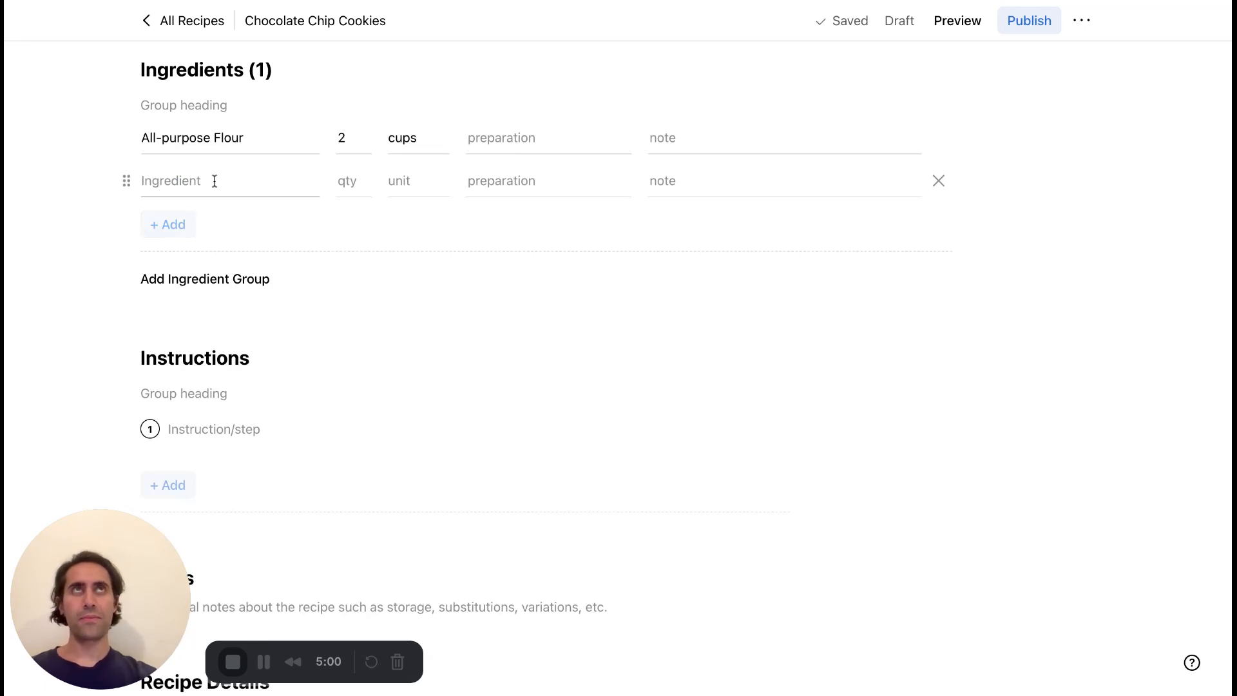
type("Bakin")
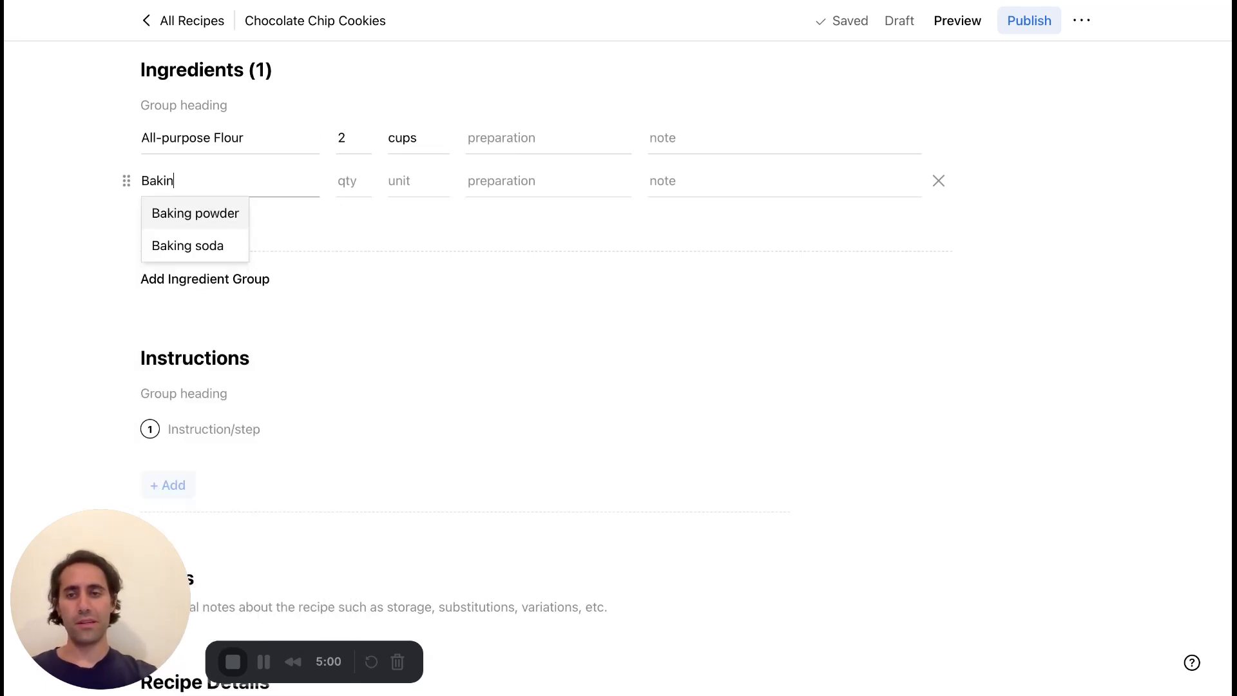
key("Down")
key("Return")
type("1")
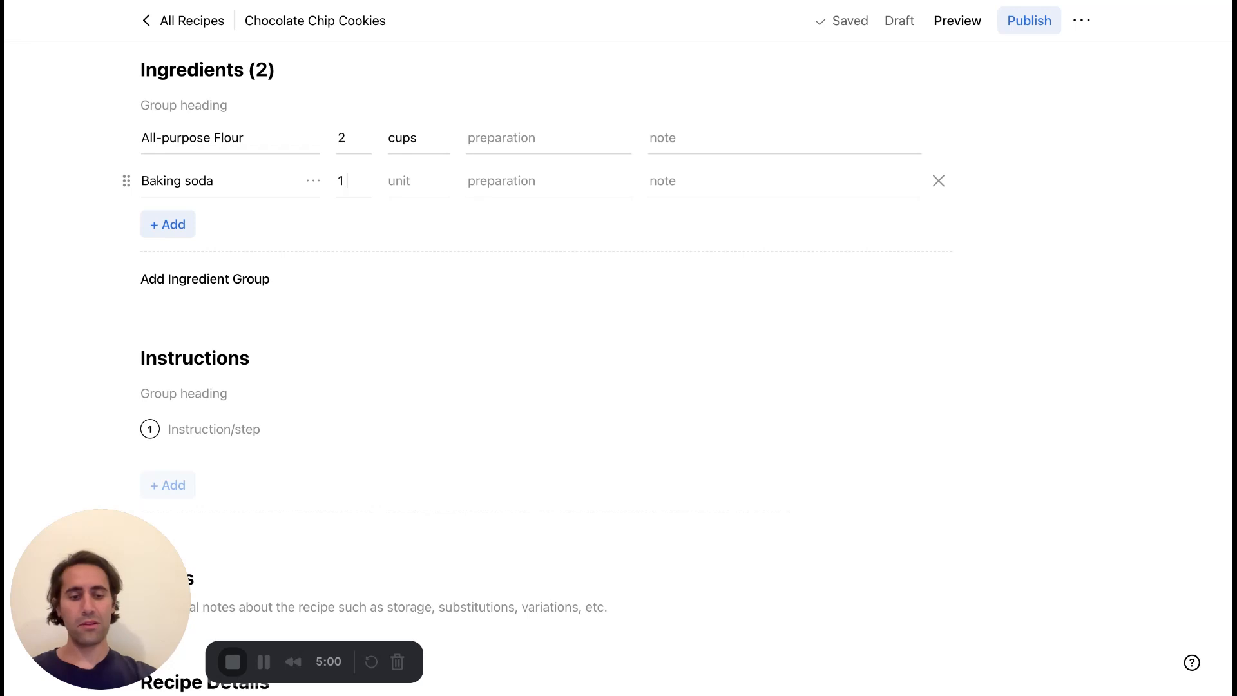
type(" 1/4")
key("Tab")
type("tea")
key("Return")
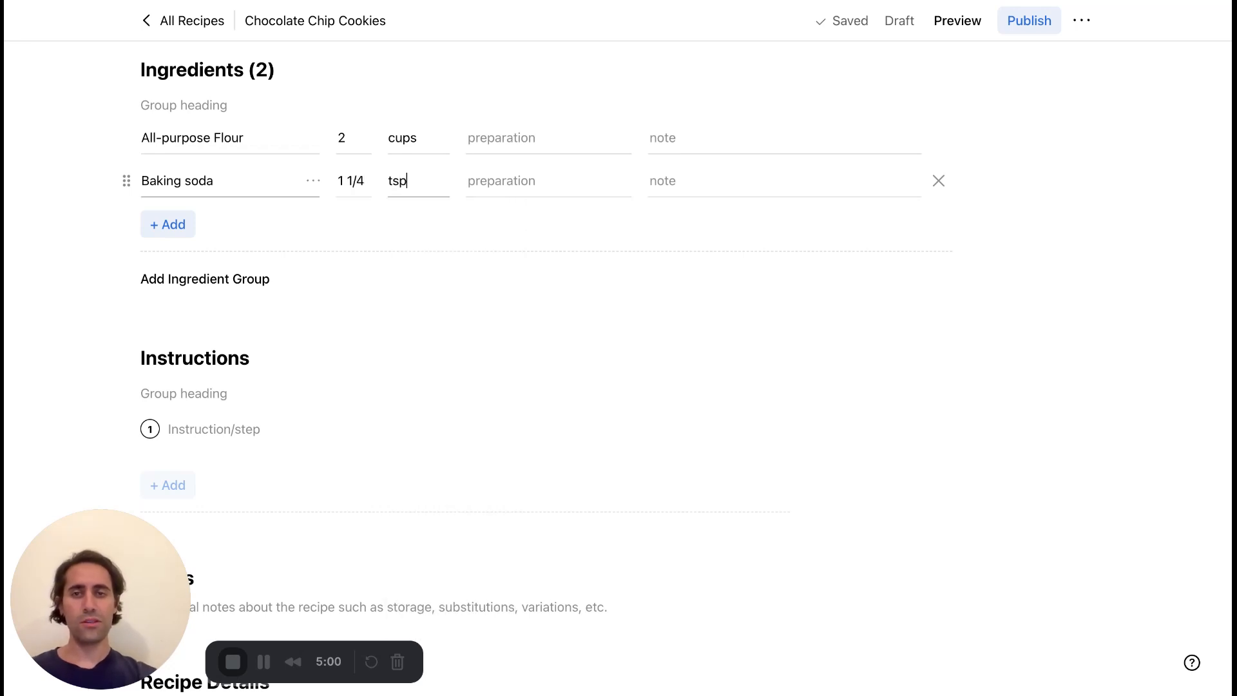
Add Baking powder as the third ingredient with quantity 1 1/2 and unit tsp.
left_click(161, 224)
type("Baking pw")
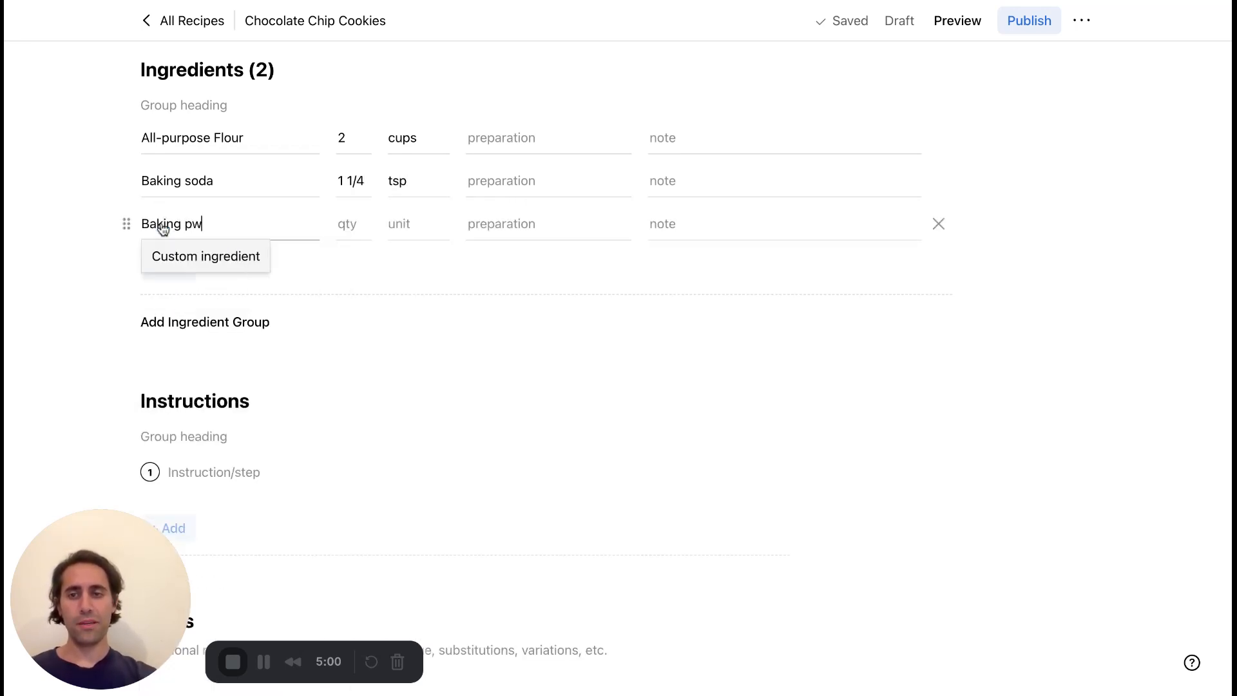
key("BackSpace")
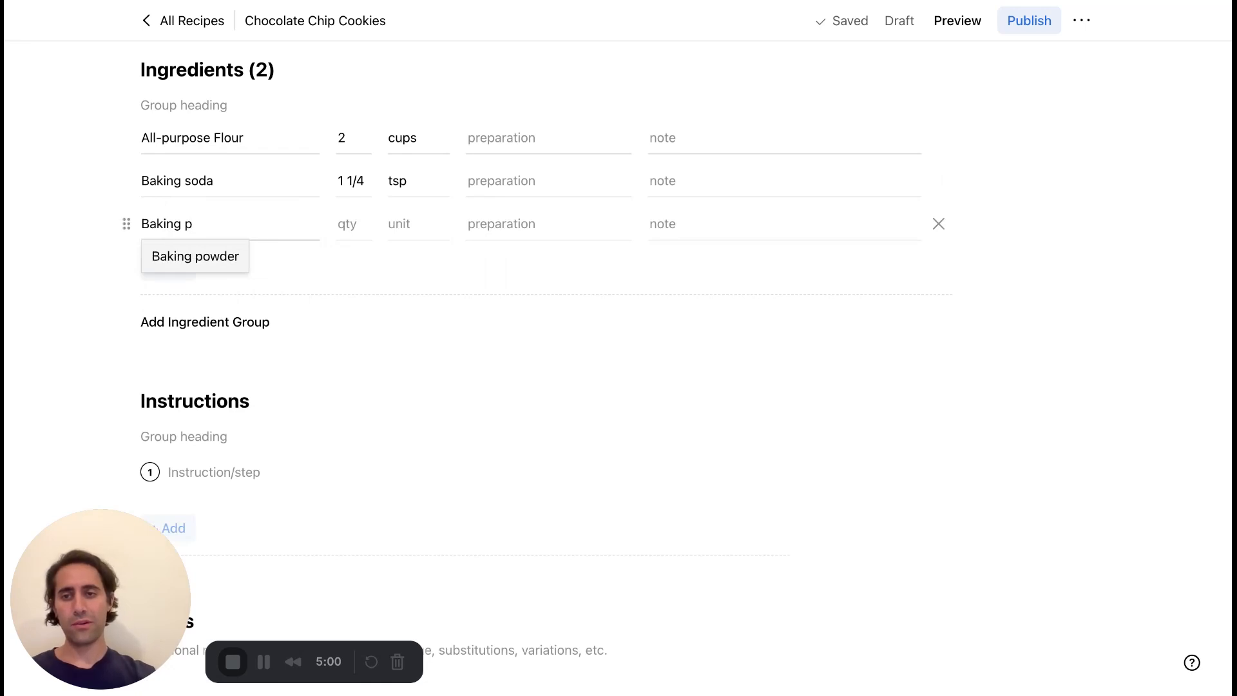
left_click(181, 257)
left_click(351, 229)
type("1")
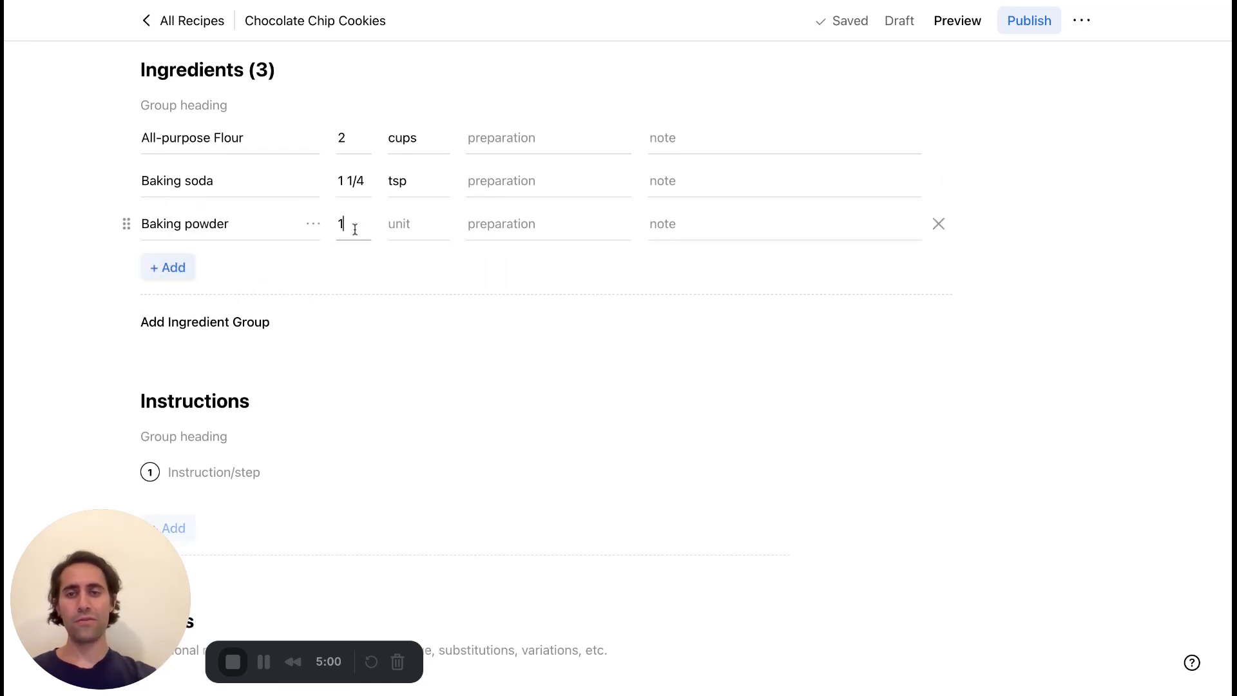
type(" 1/2")
left_click(400, 227)
type("tea")
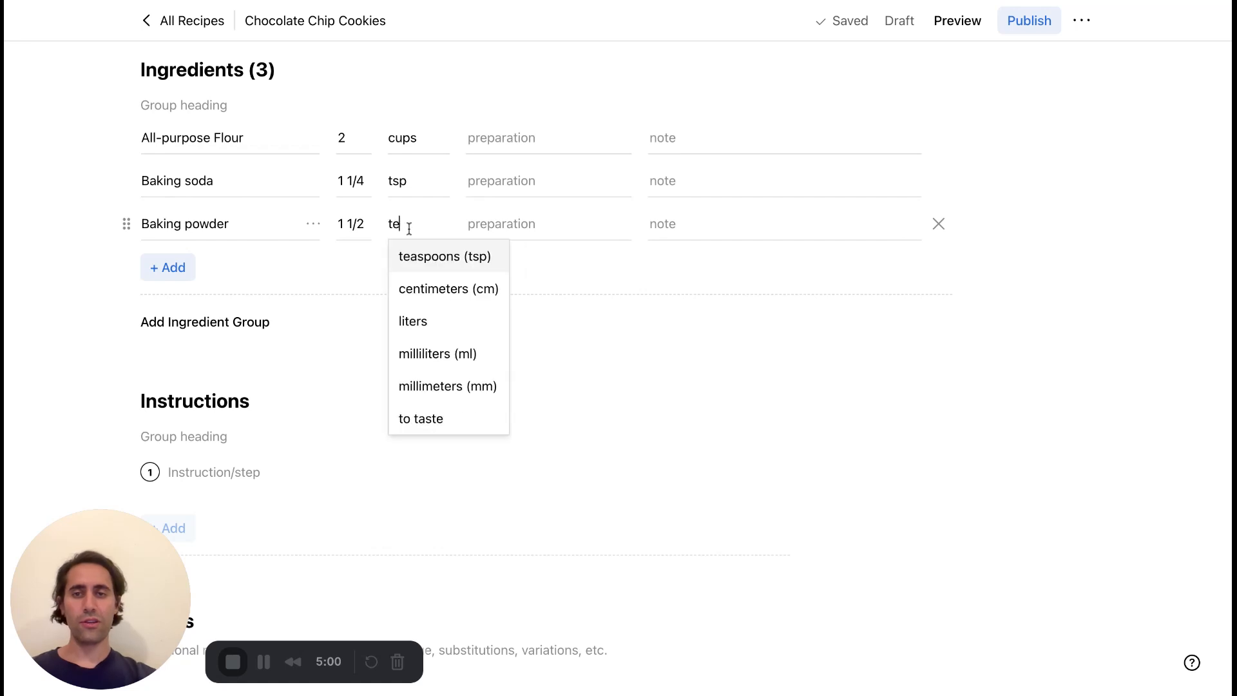
left_click(413, 260)
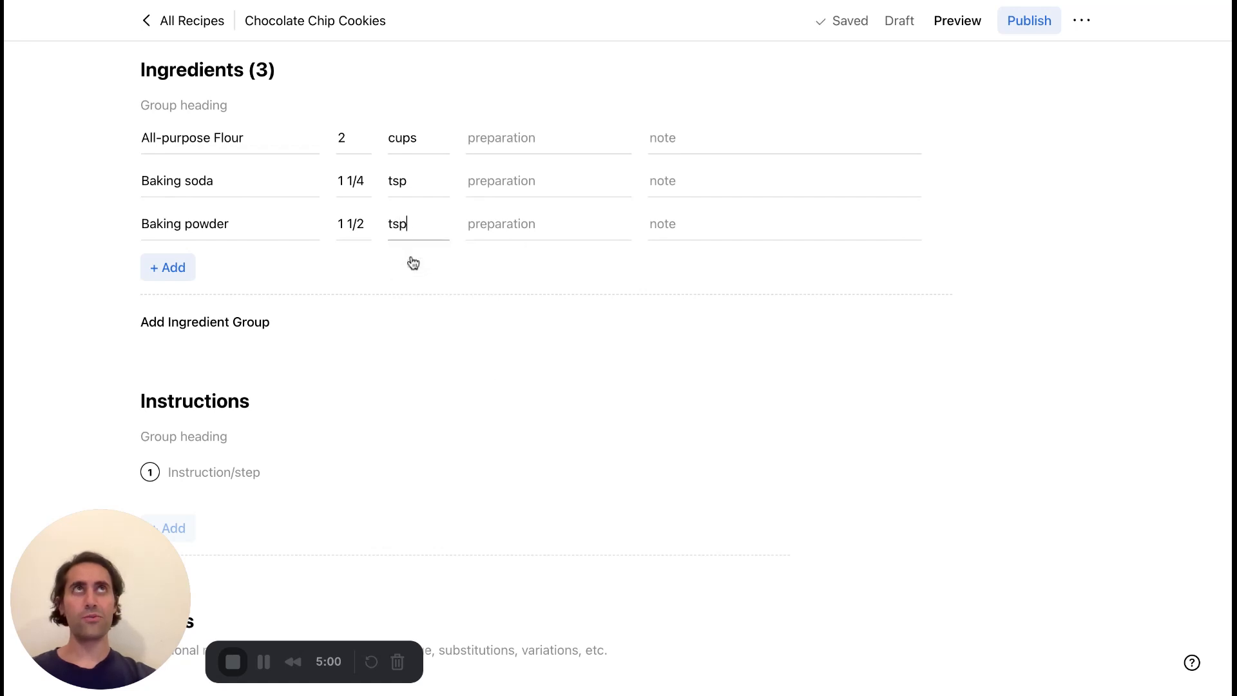
left_click(457, 347)
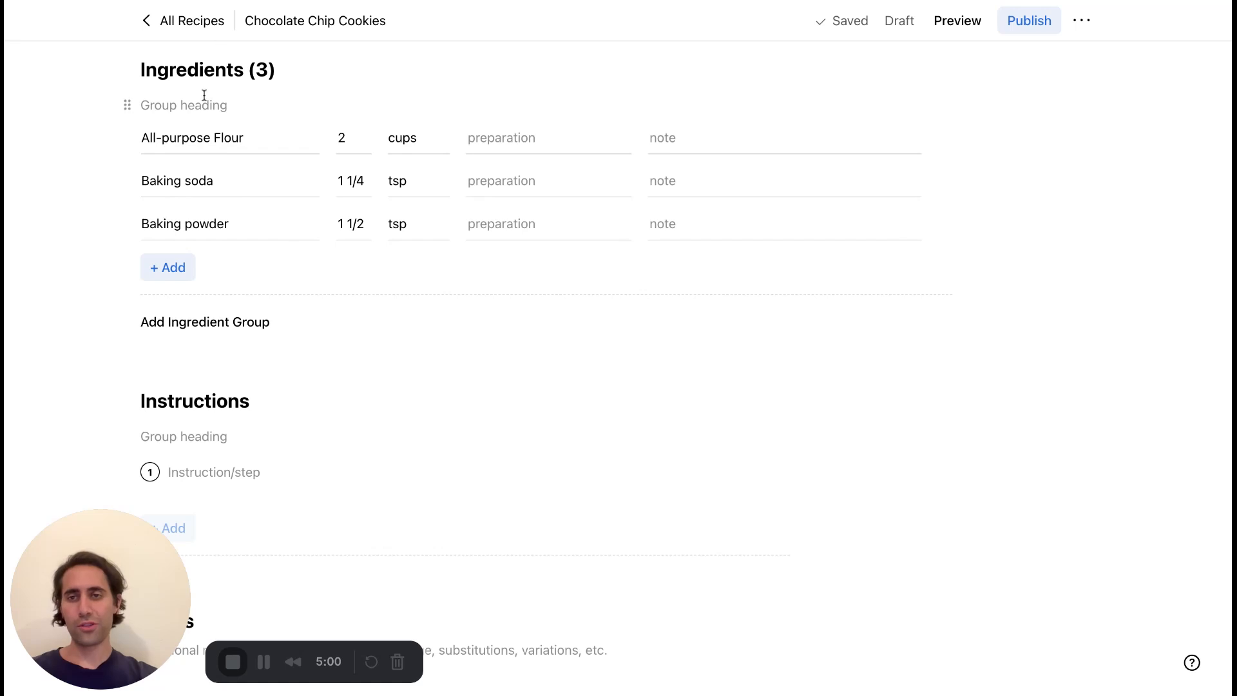
Set the heading of the first ingredient group to Dry.
type("Wet")
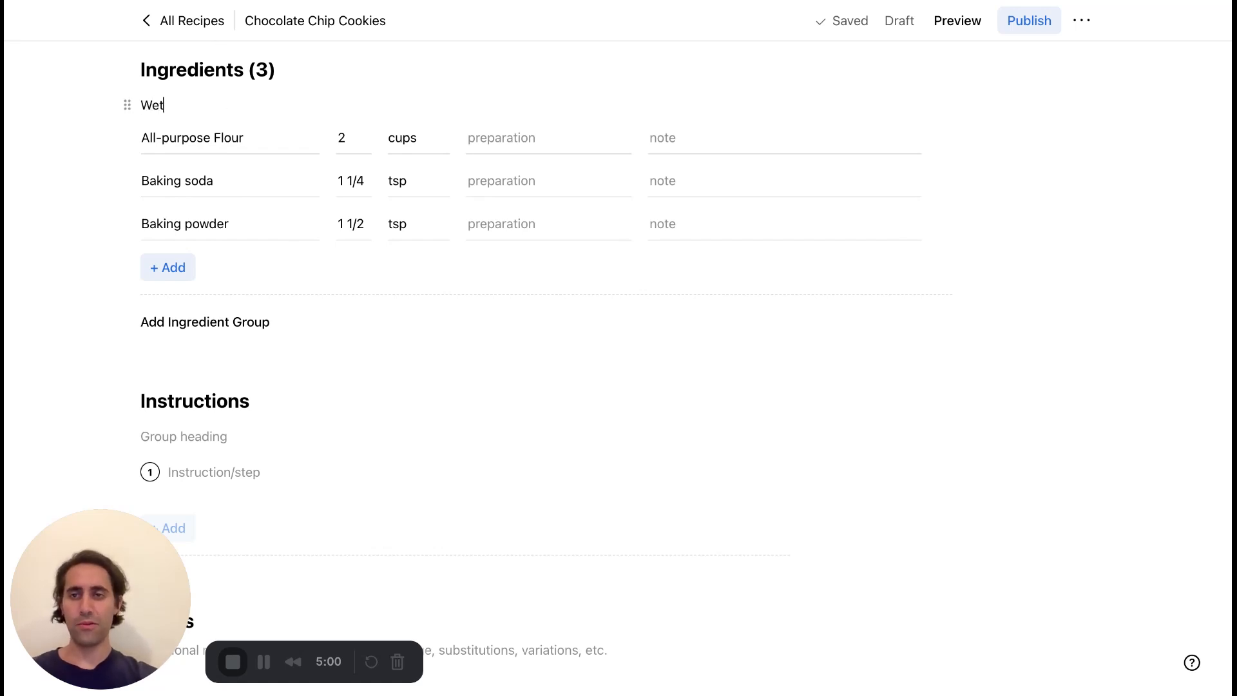
double_click(158, 106)
type("D")
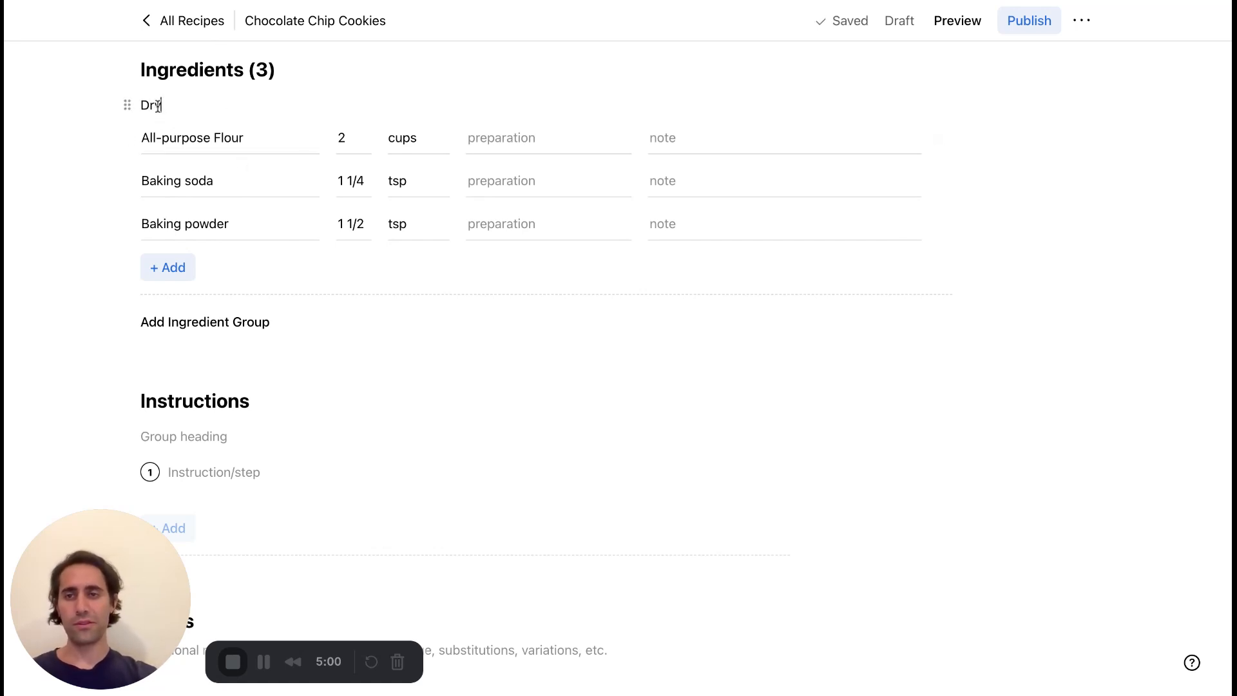
type("ry")
Add a second ingredient group with the heading Wet.
scroll(427, 332, "down", 1)
left_click(250, 303)
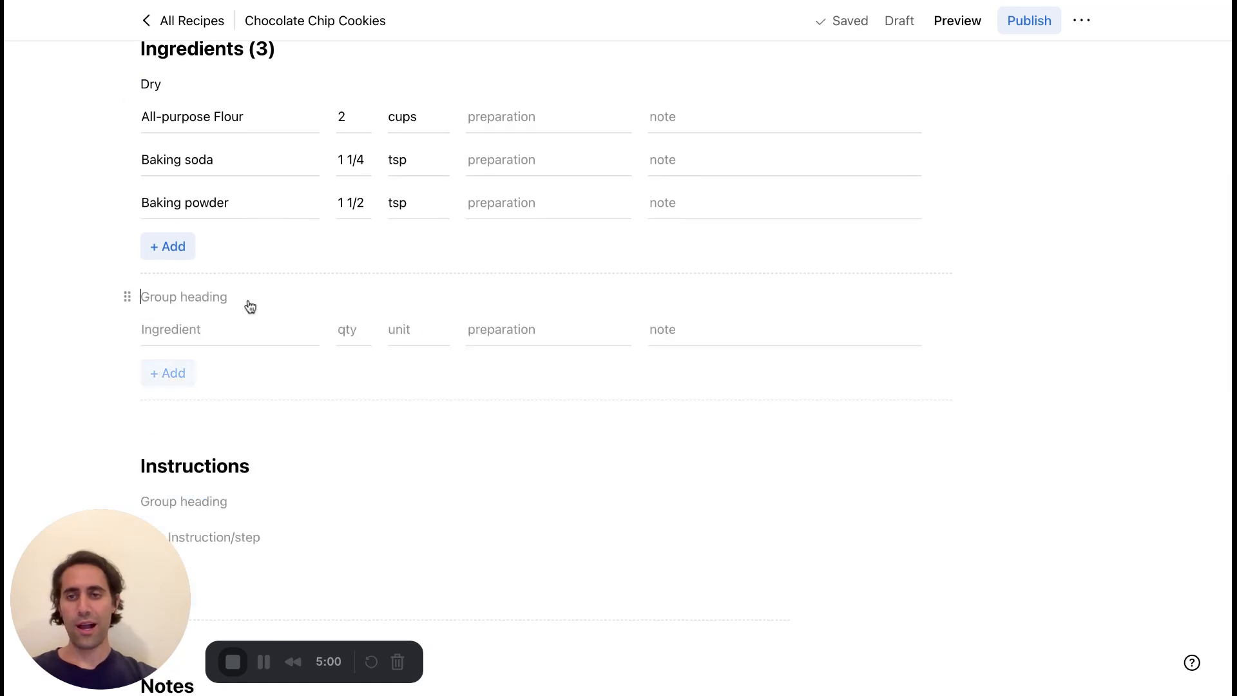
type("Wet")
Fill in the first ingredient of the Wet group as Unsalted butter with quantity 2 and unit sticks.
left_click(227, 329)
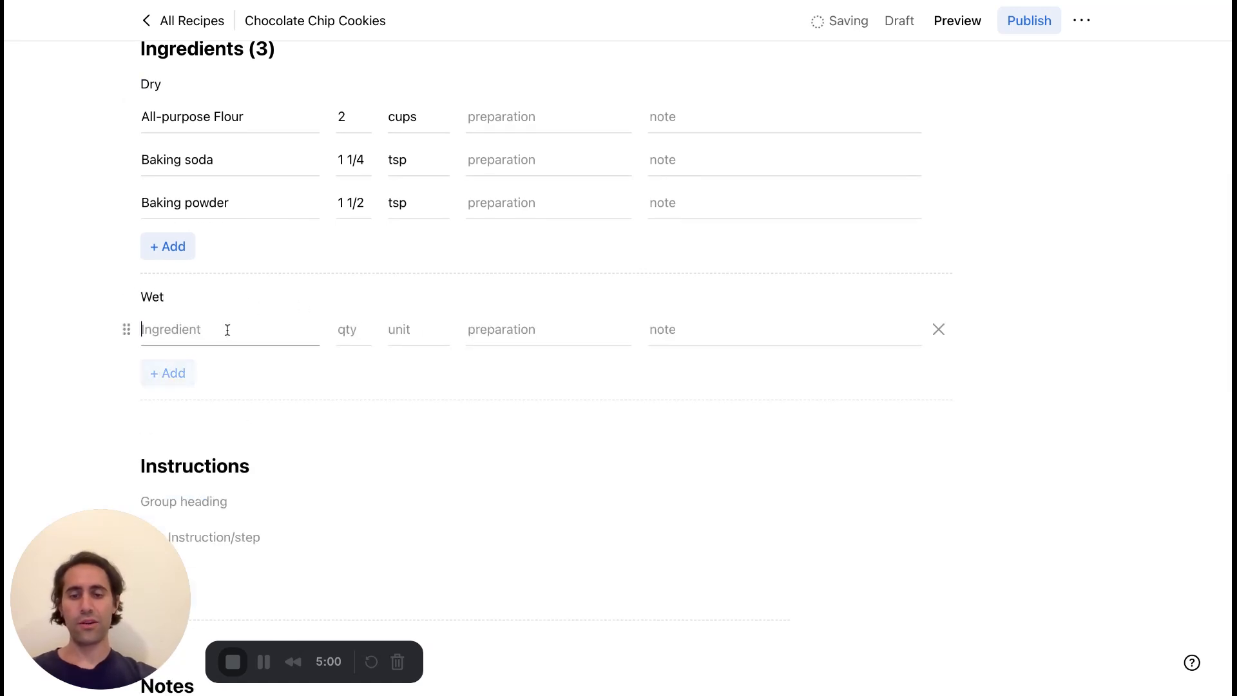
type("Unsal")
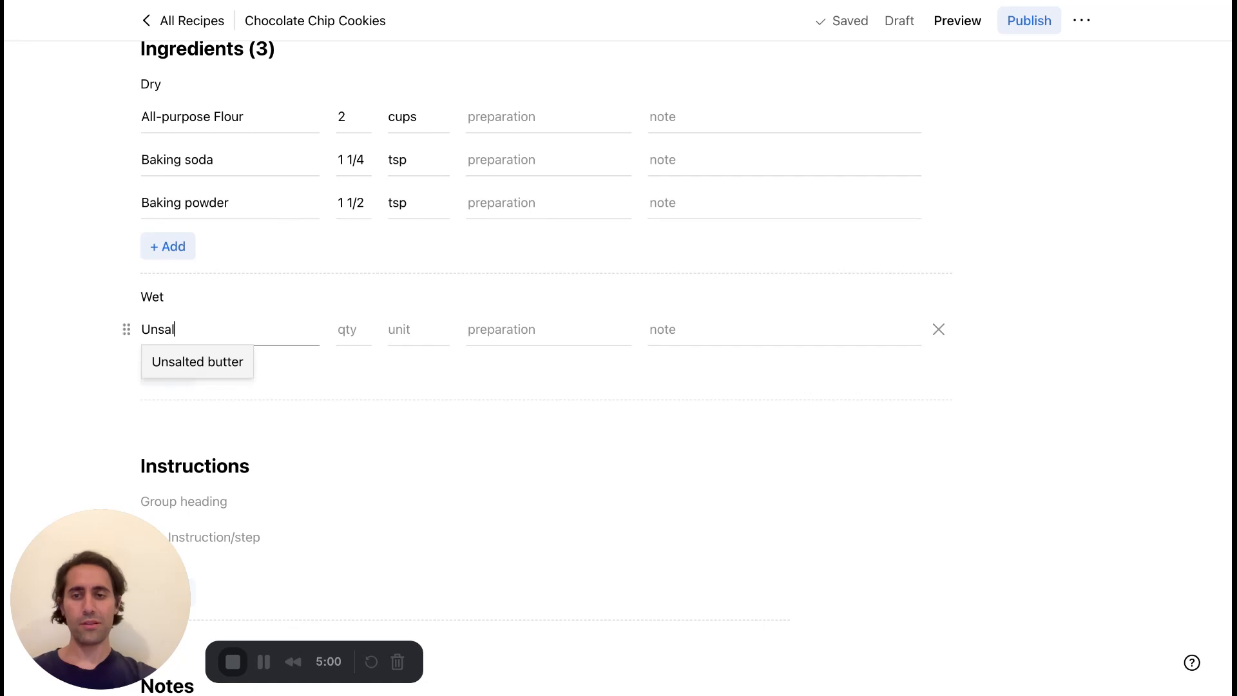
key("Tab")
type("2")
key("Tab")
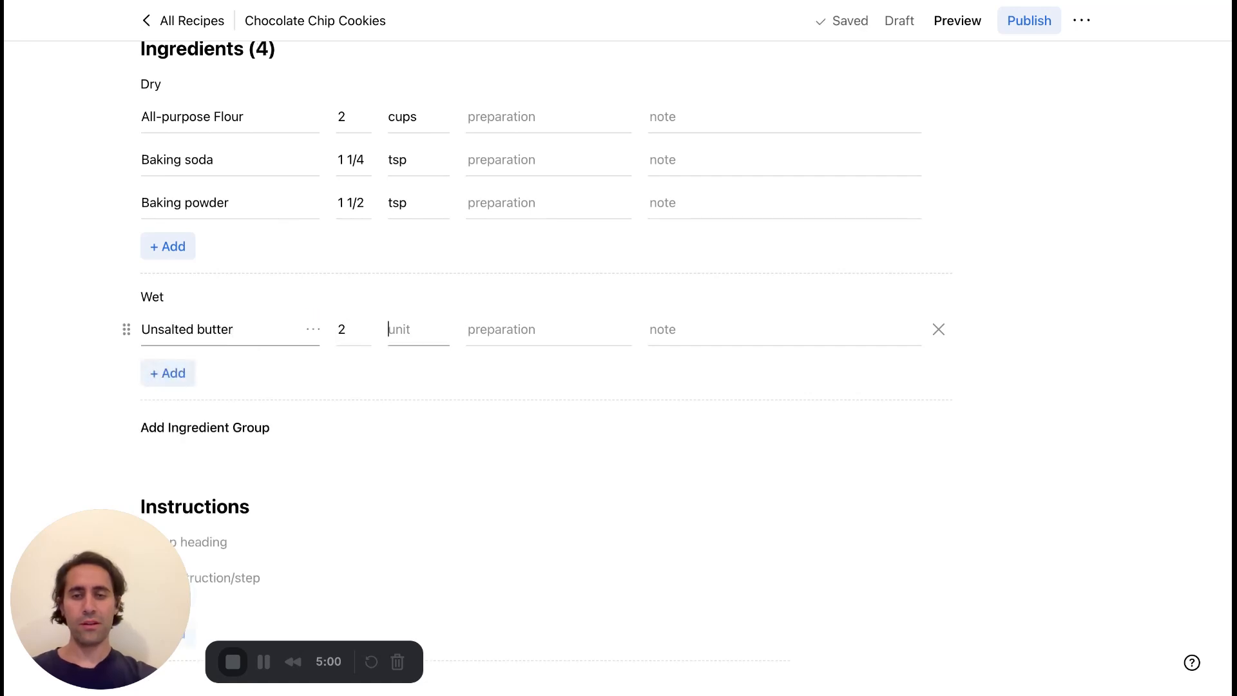
type("sticks")
Add Brown sugar to the Wet group with quantity 1 and unit cup.
left_click(173, 373)
type("B")
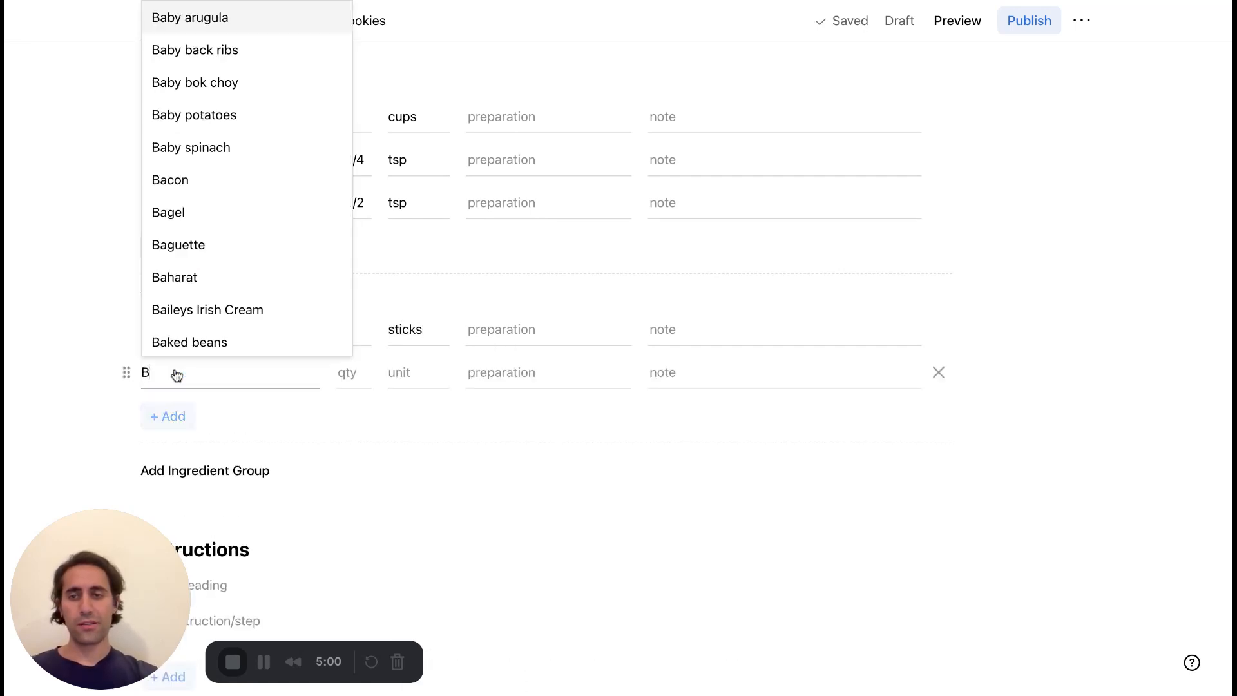
type("rown sugar")
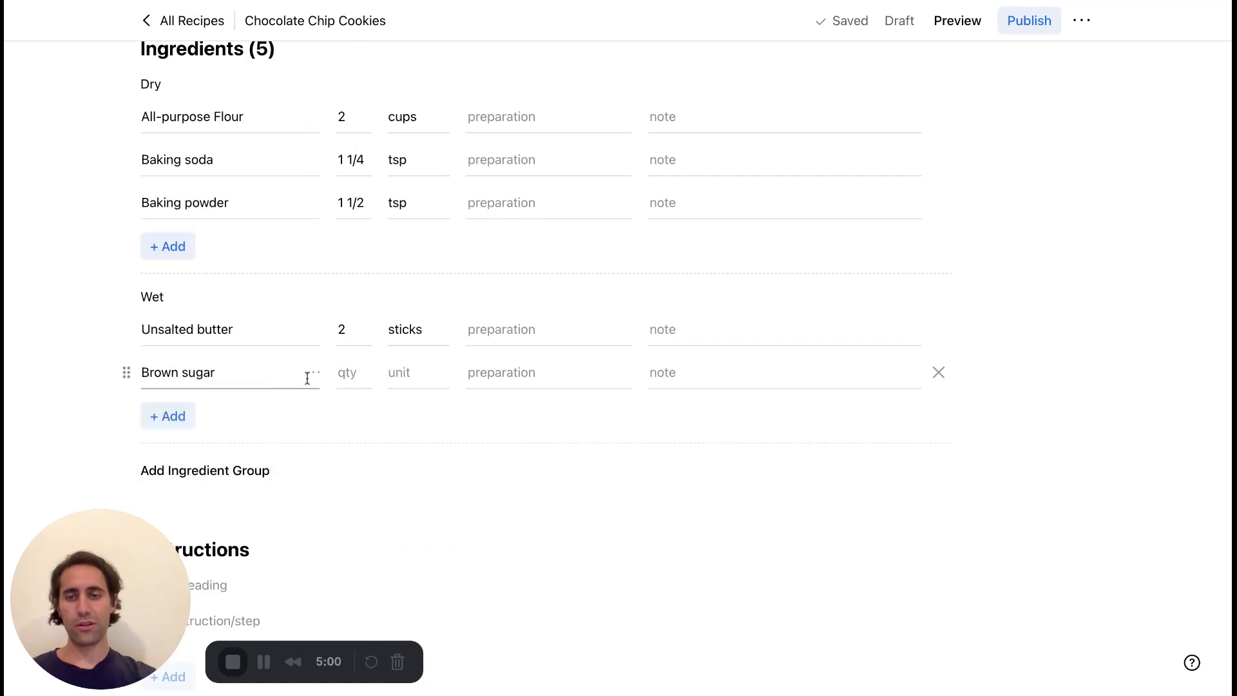
left_click(349, 372)
type("1")
left_click(398, 374)
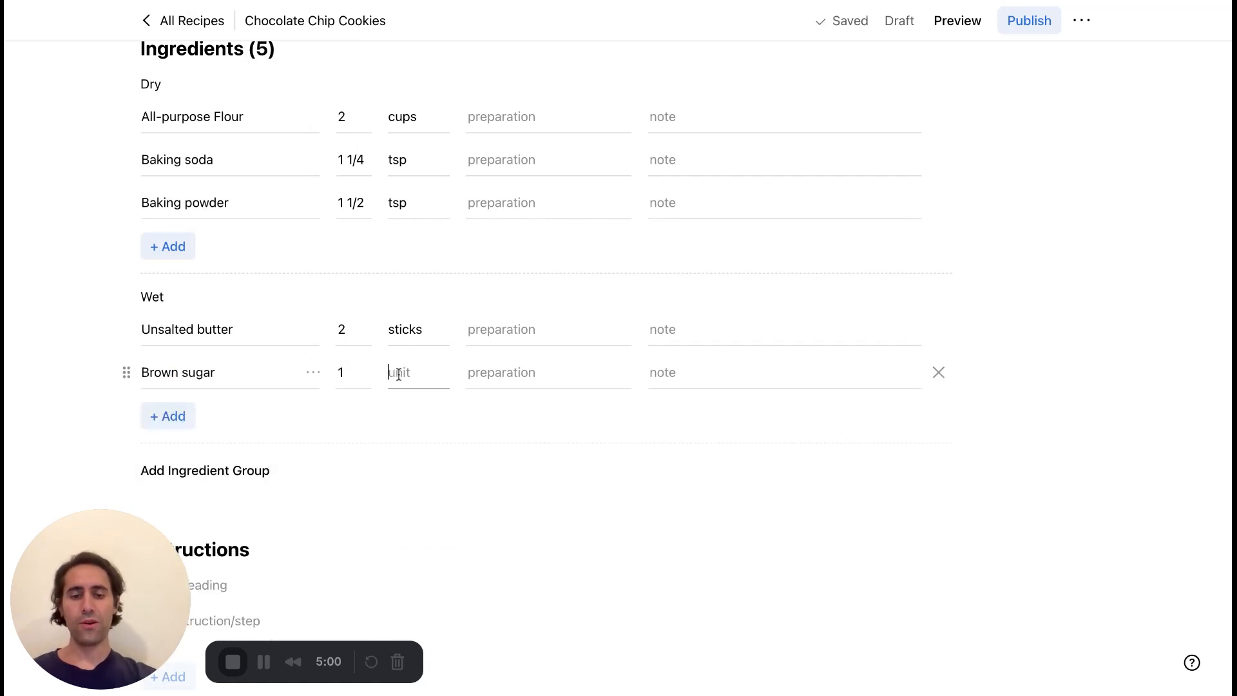
type("cup")
key("Return")
Add Vanilla extract to the Wet group with quantity 1 and unit tsp.
left_click(183, 418)
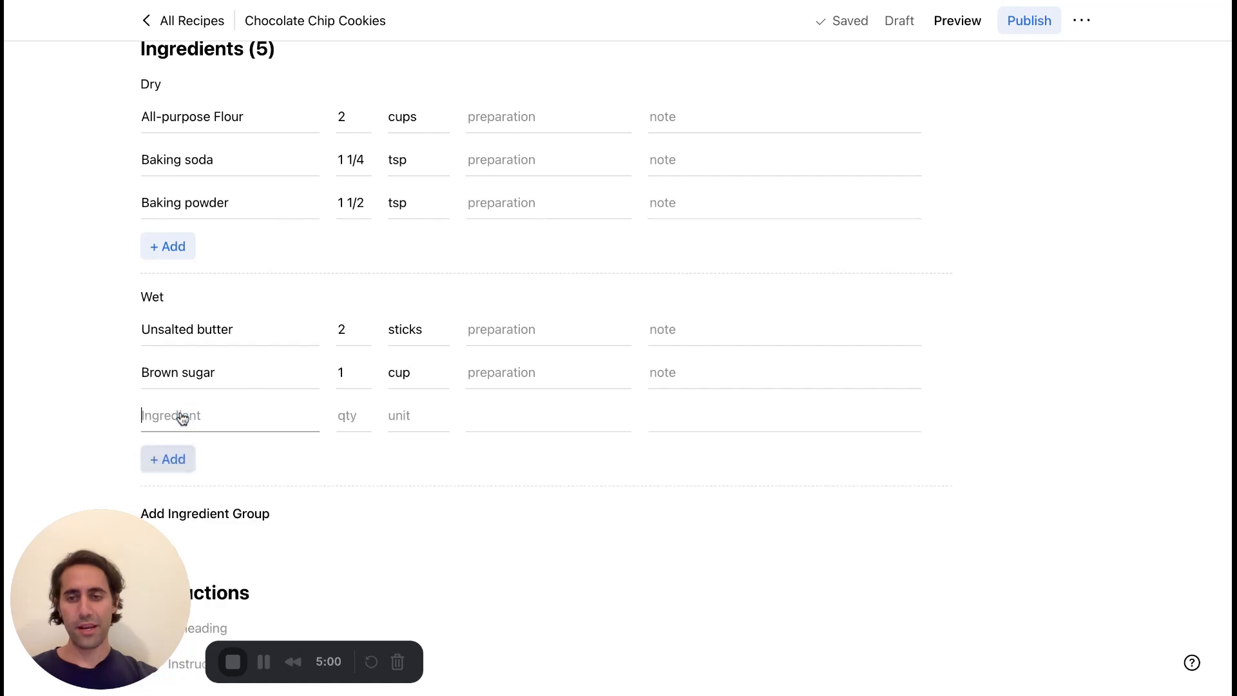
type("Van")
key("Down")
key("Down")
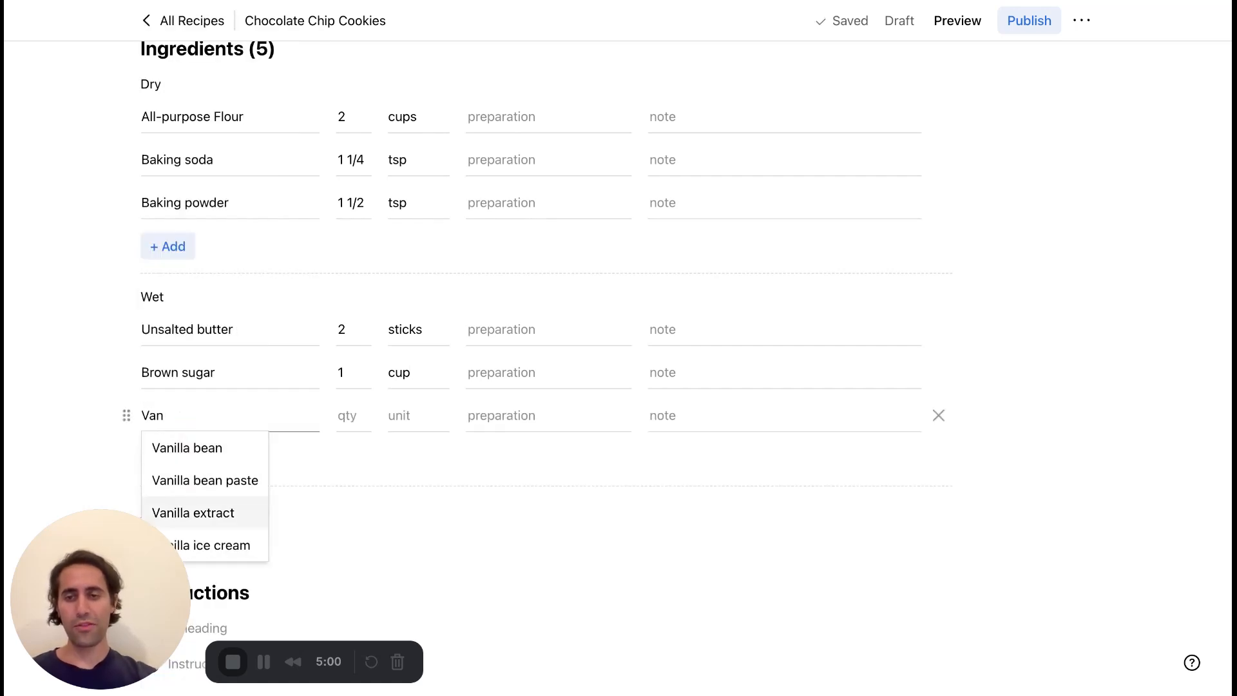
key("Return")
left_click(347, 416)
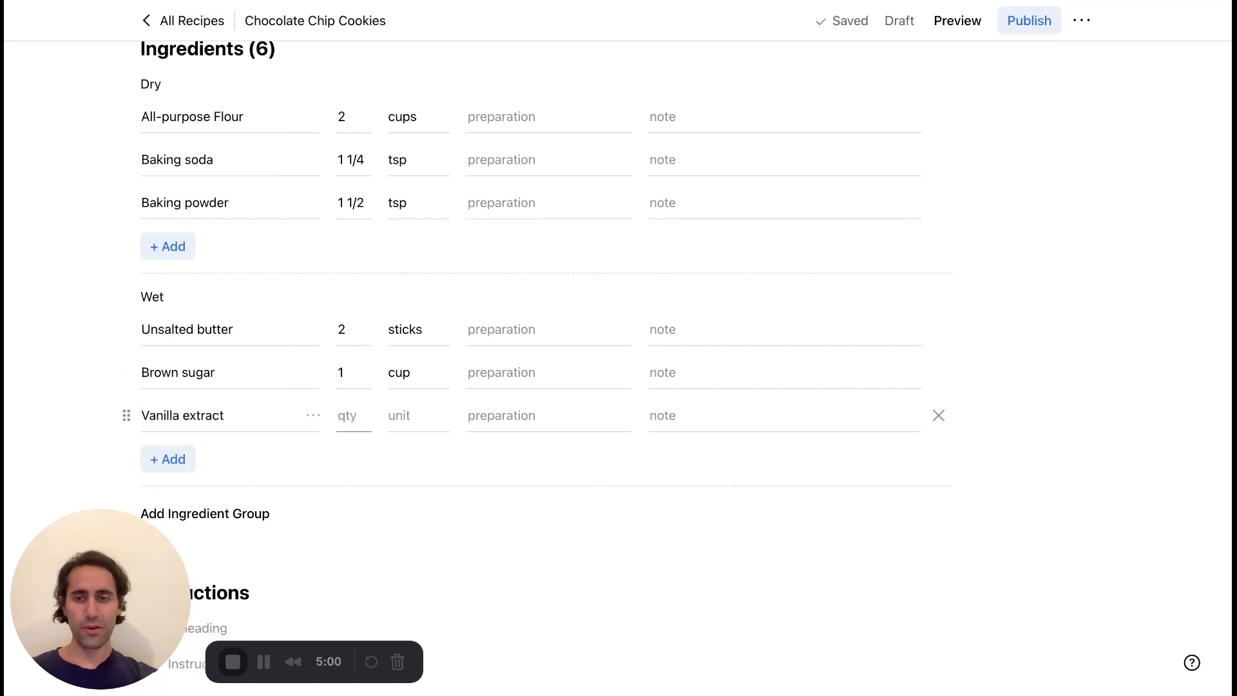
type("1")
key("Tab")
type("tea")
key("Return")
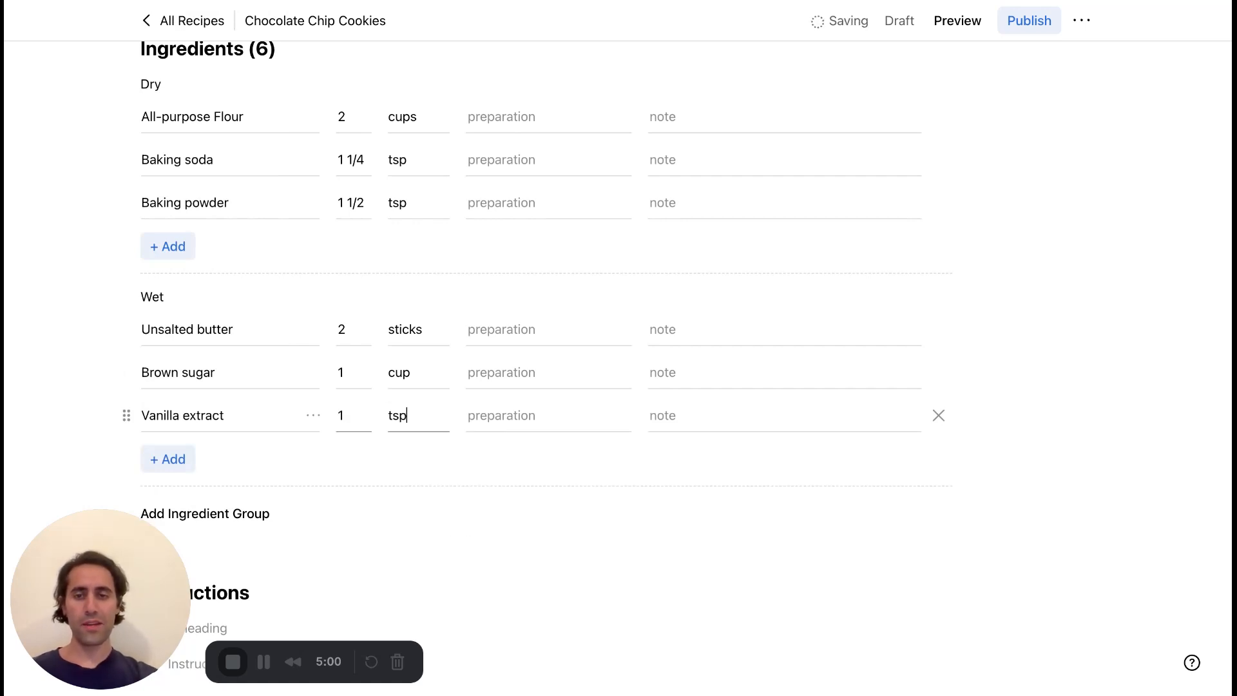
left_click(506, 500)
Add a custom ingredient named Peppermint oil to the Wet group.
scroll(506, 499, "down", 4)
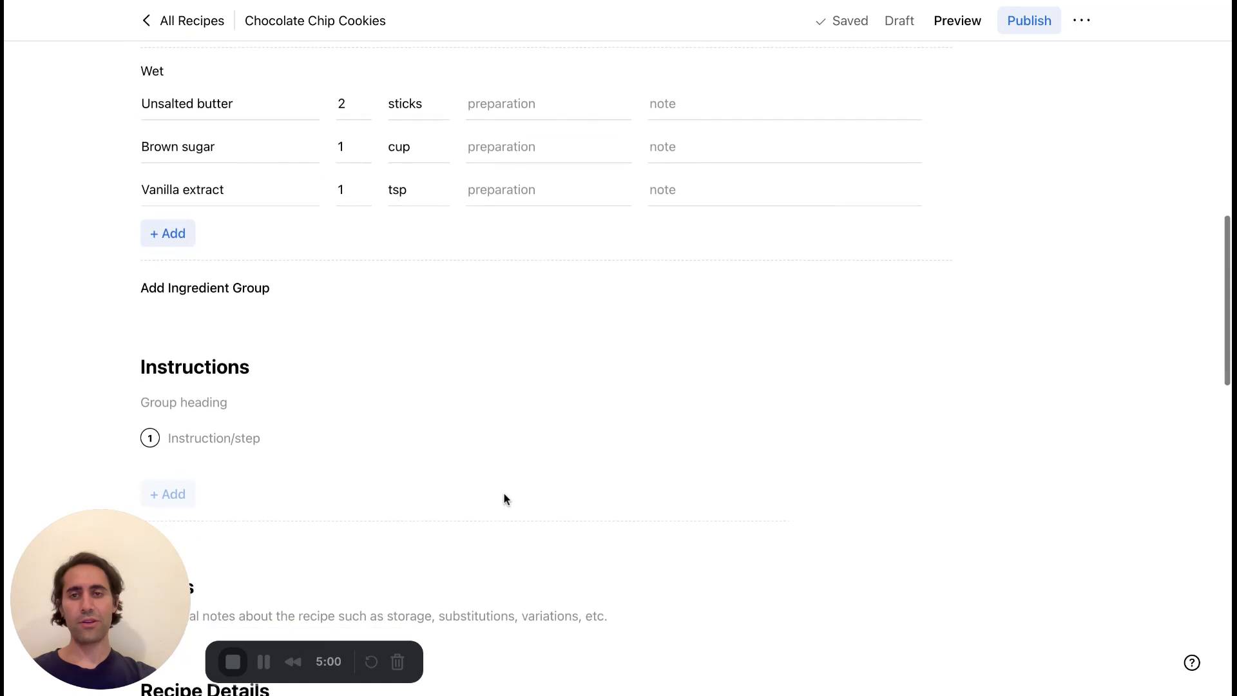
scroll(376, 346, "up", 1)
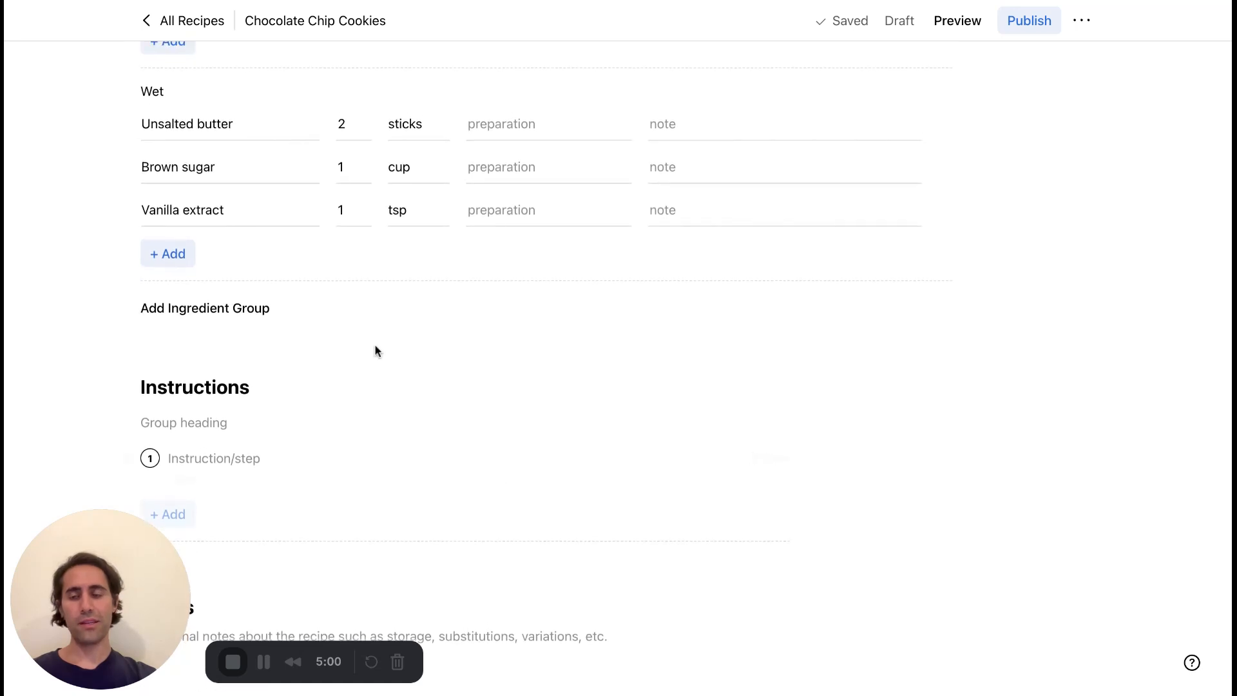
left_click(184, 256)
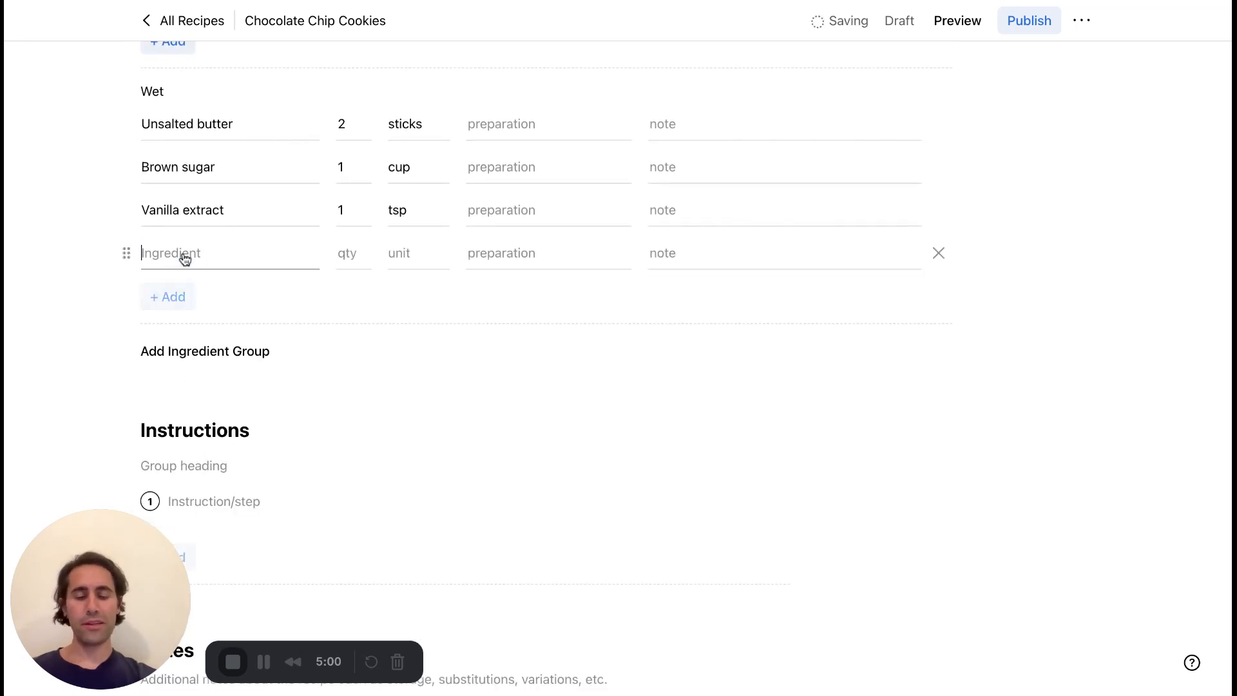
type("Peppermint oil")
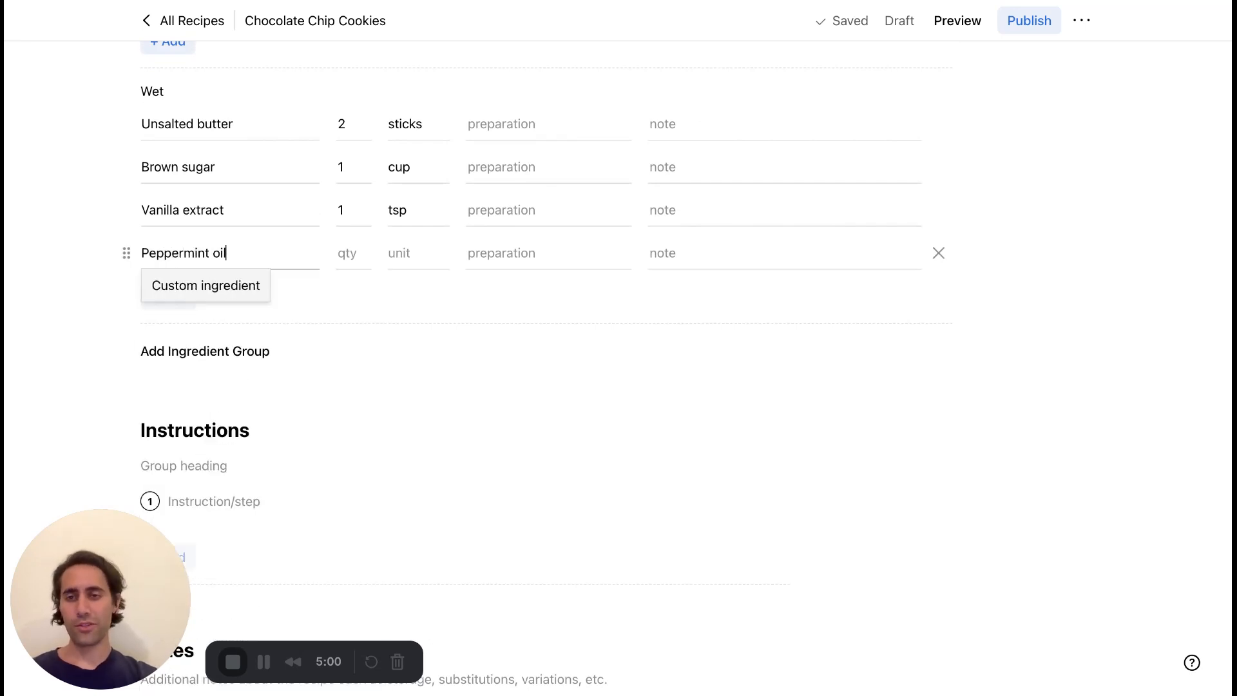
left_click(223, 285)
left_click(195, 340)
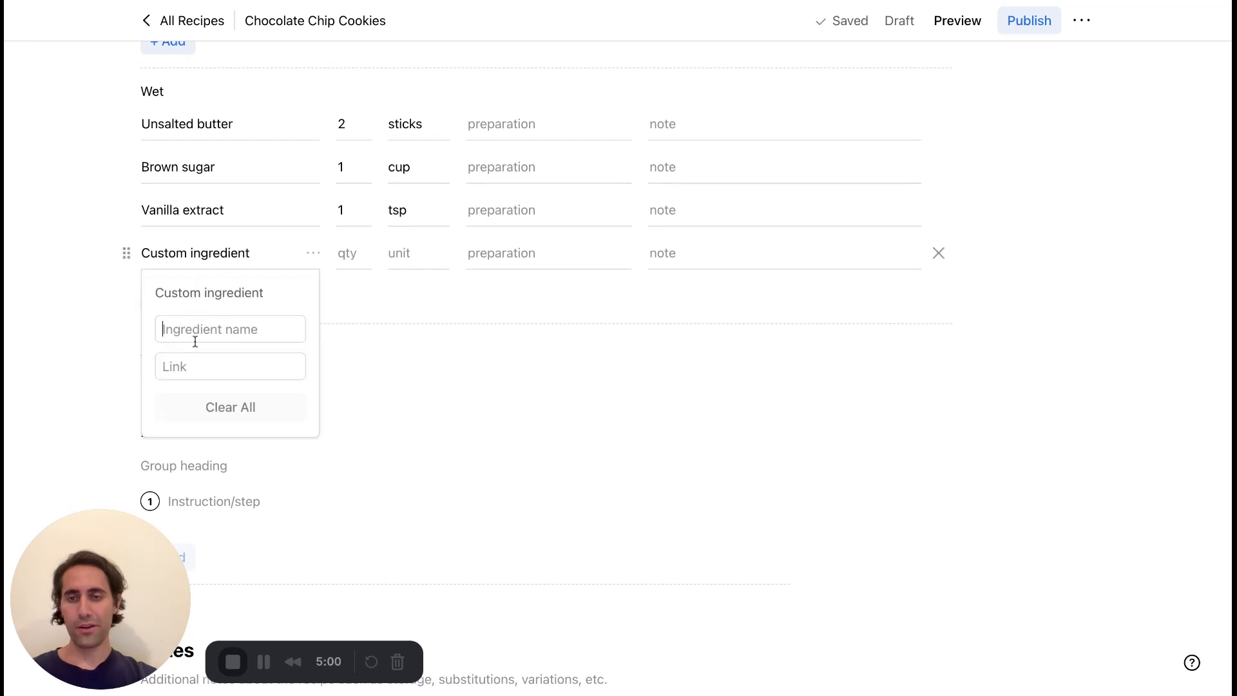
type("Peppermint oil")
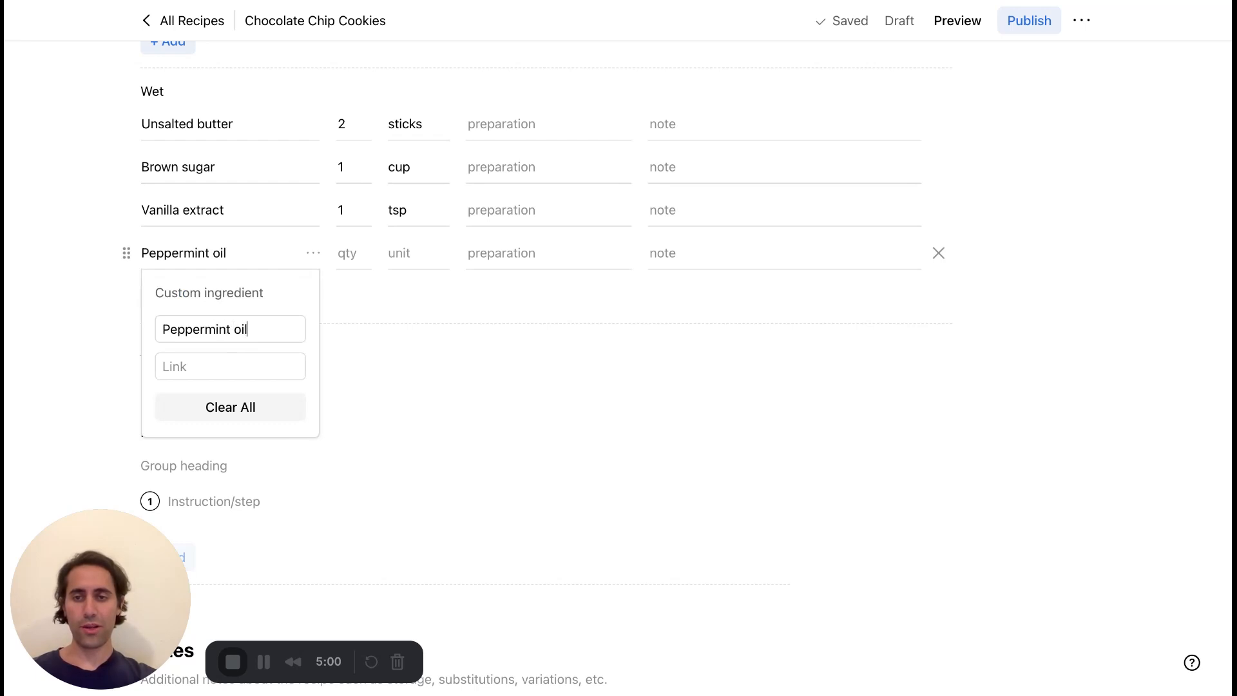
Set the Peppermint oil's quantity to 1/2 and its unit to tsp.
left_click(381, 350)
left_click(346, 253)
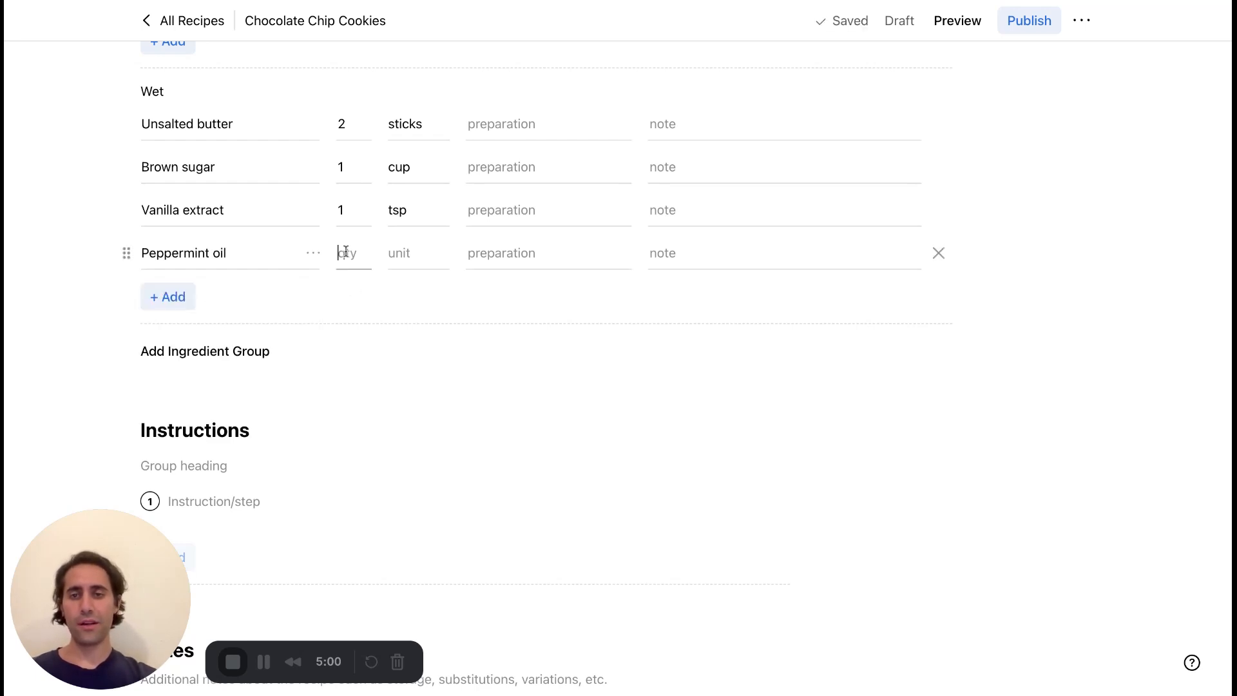
type("1/2")
left_click(404, 254)
type("tea")
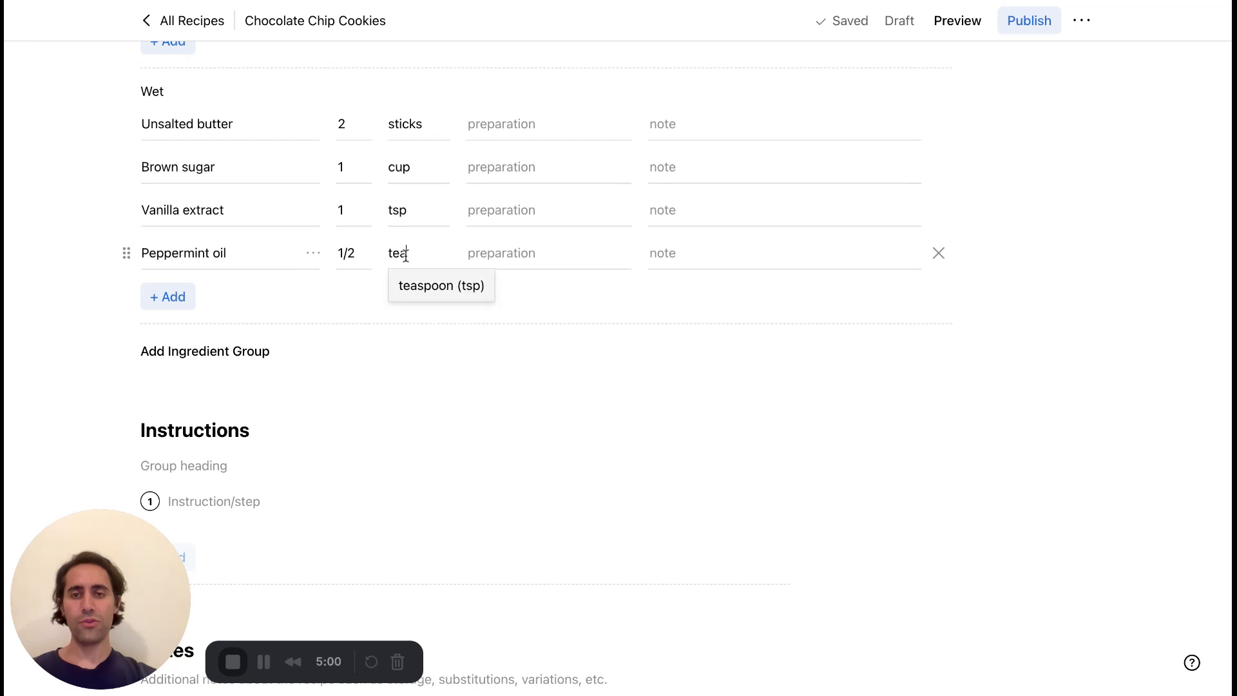
left_click(424, 288)
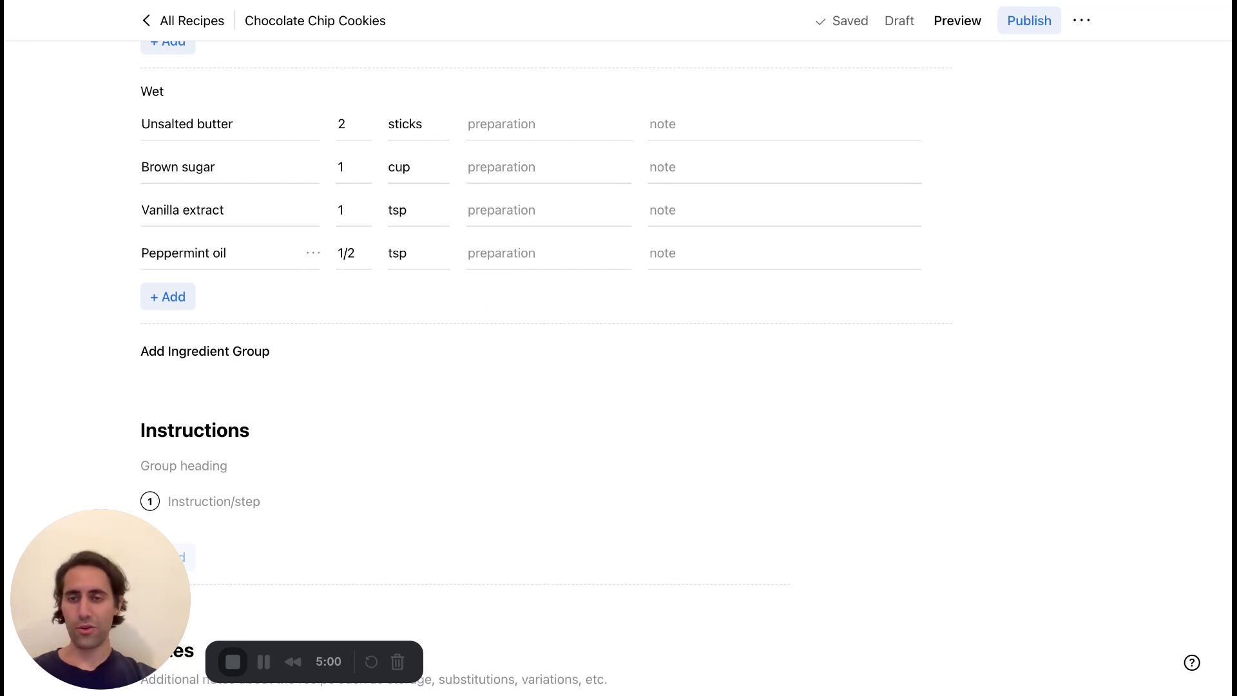
scroll(618, 361, "down", 1)
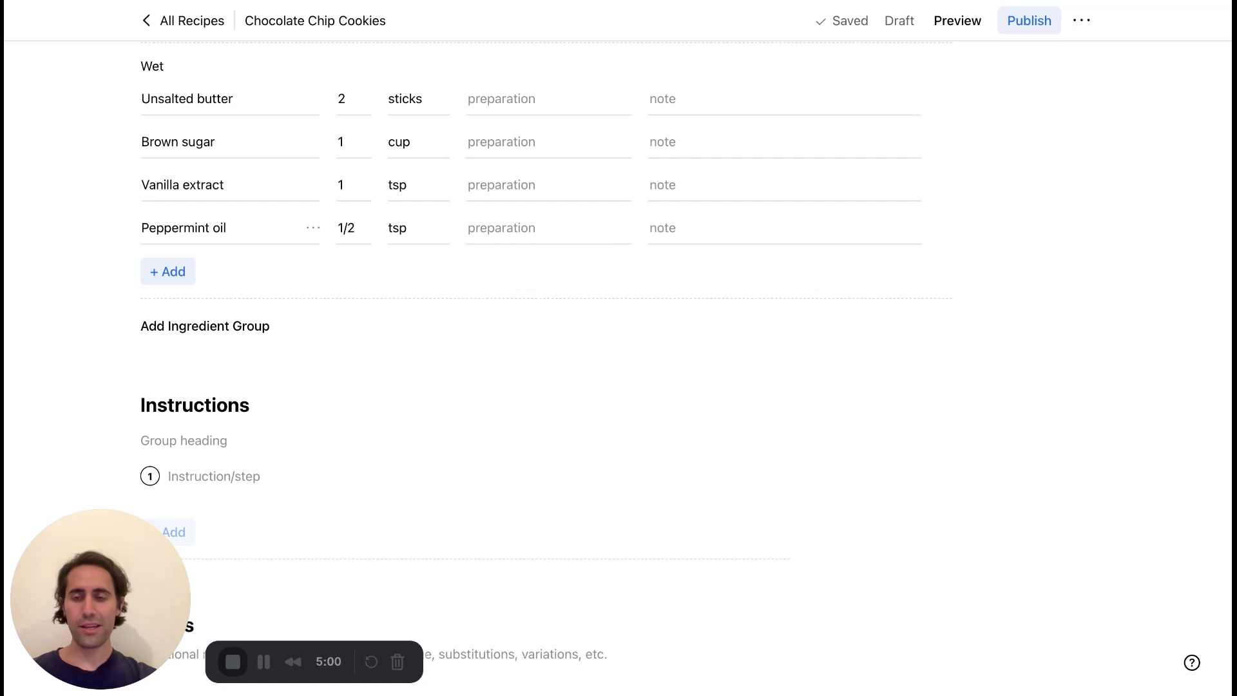
scroll(619, 360, "up", 1)
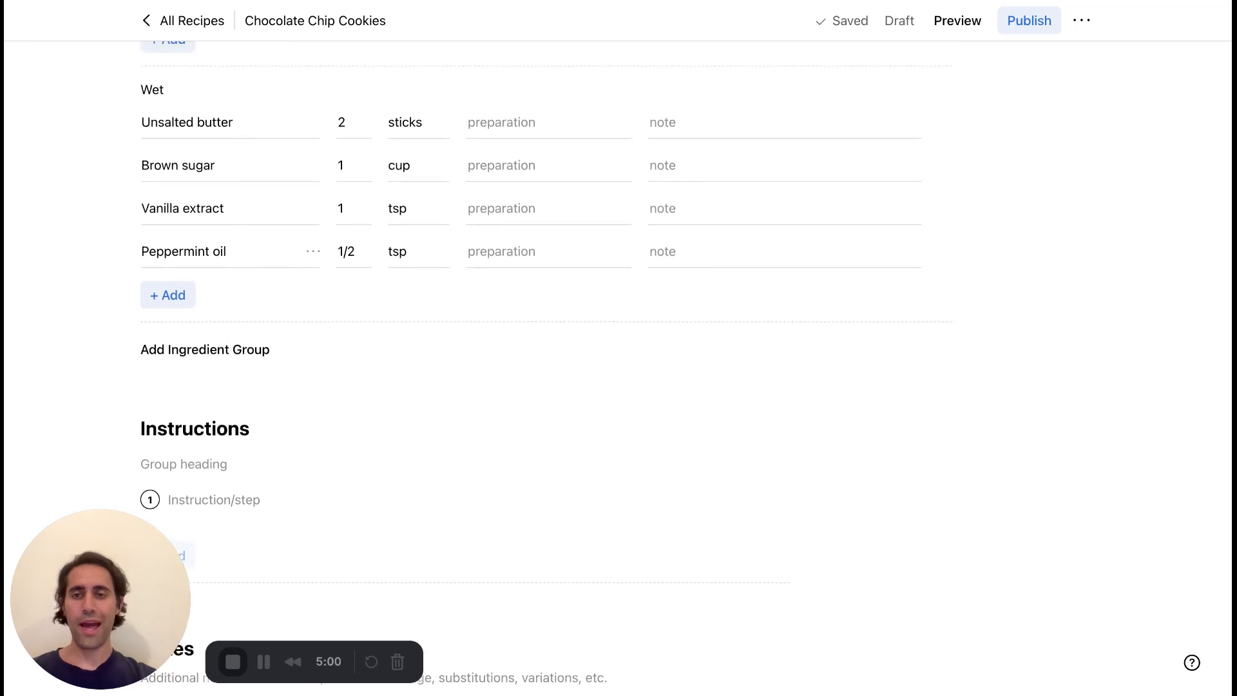
scroll(301, 329, "up", 1)
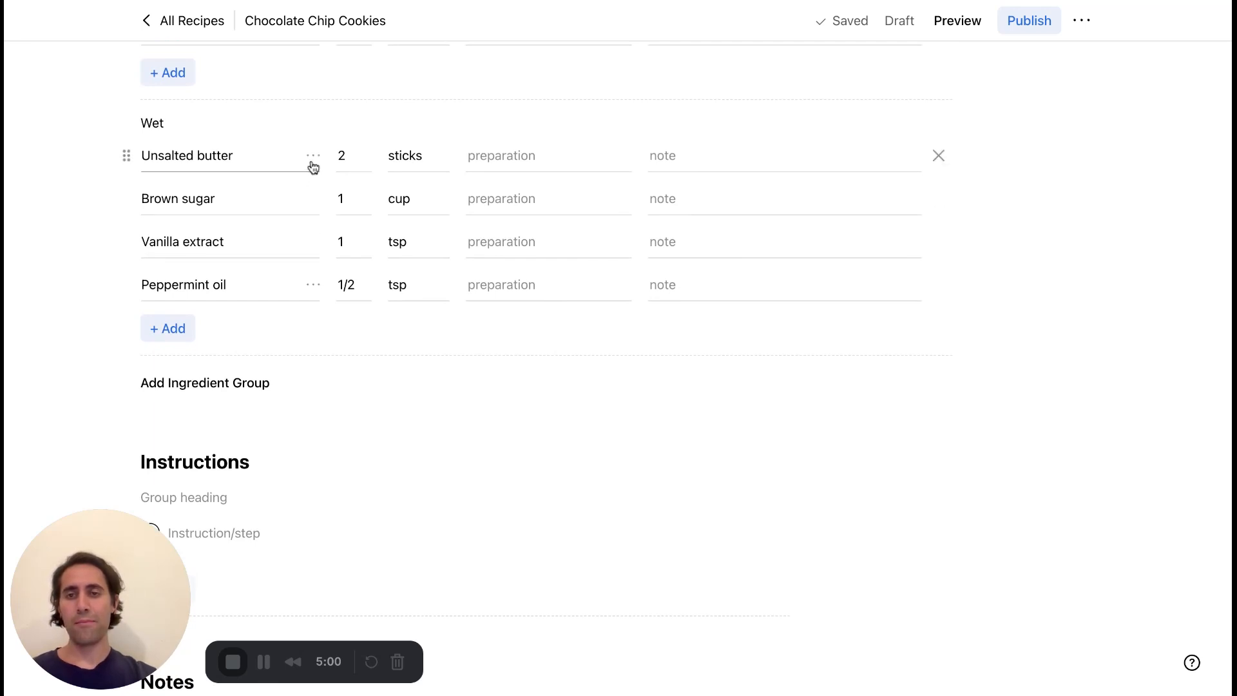
Give Unsalted butter the custom display name "Kerrygold unsalted butter".
left_click(313, 158)
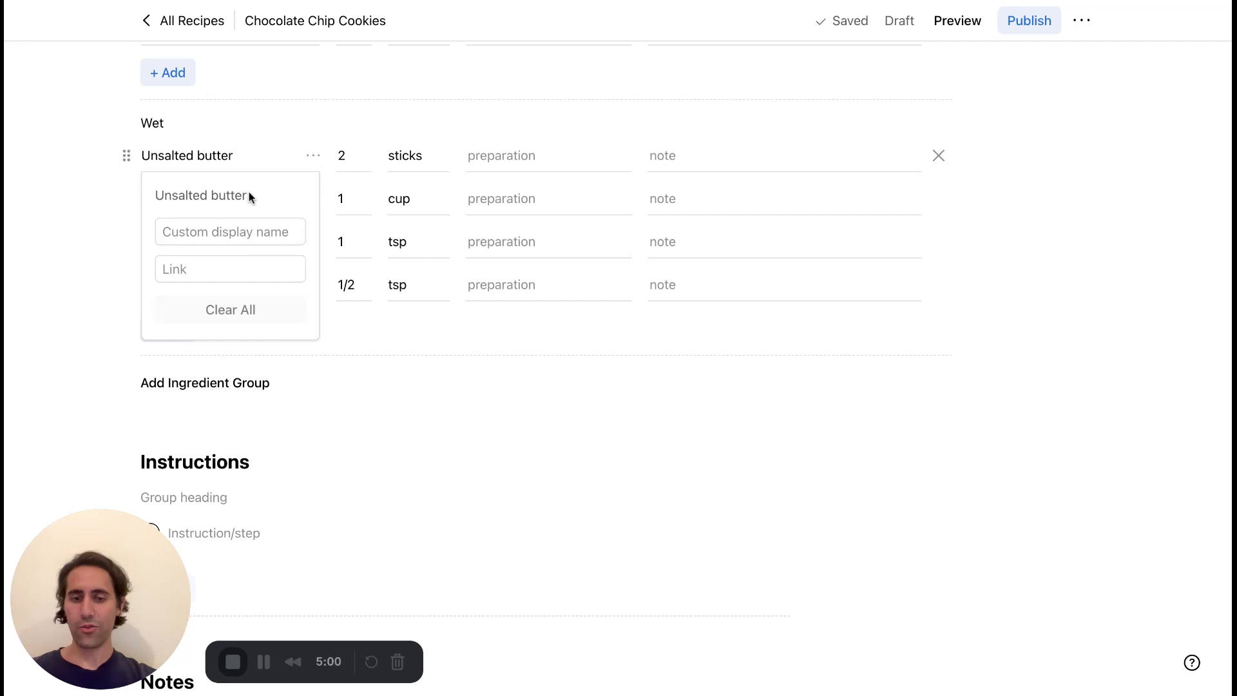
type("Kerrygo")
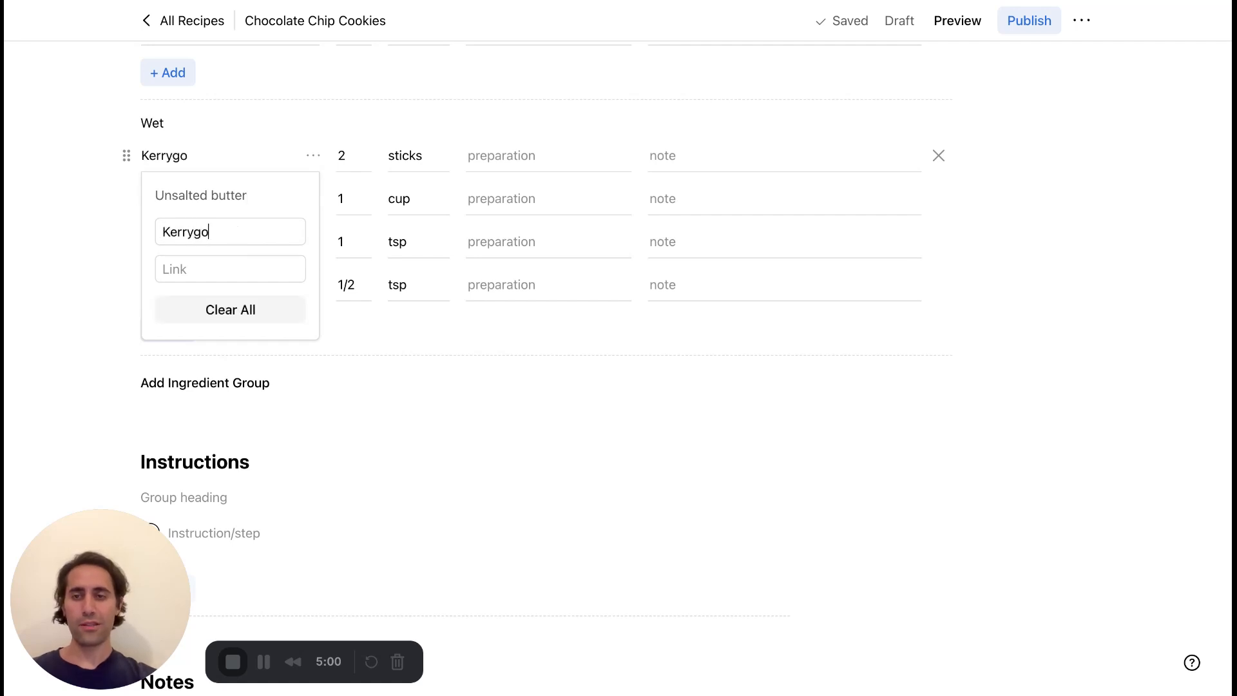
type("ld unsal")
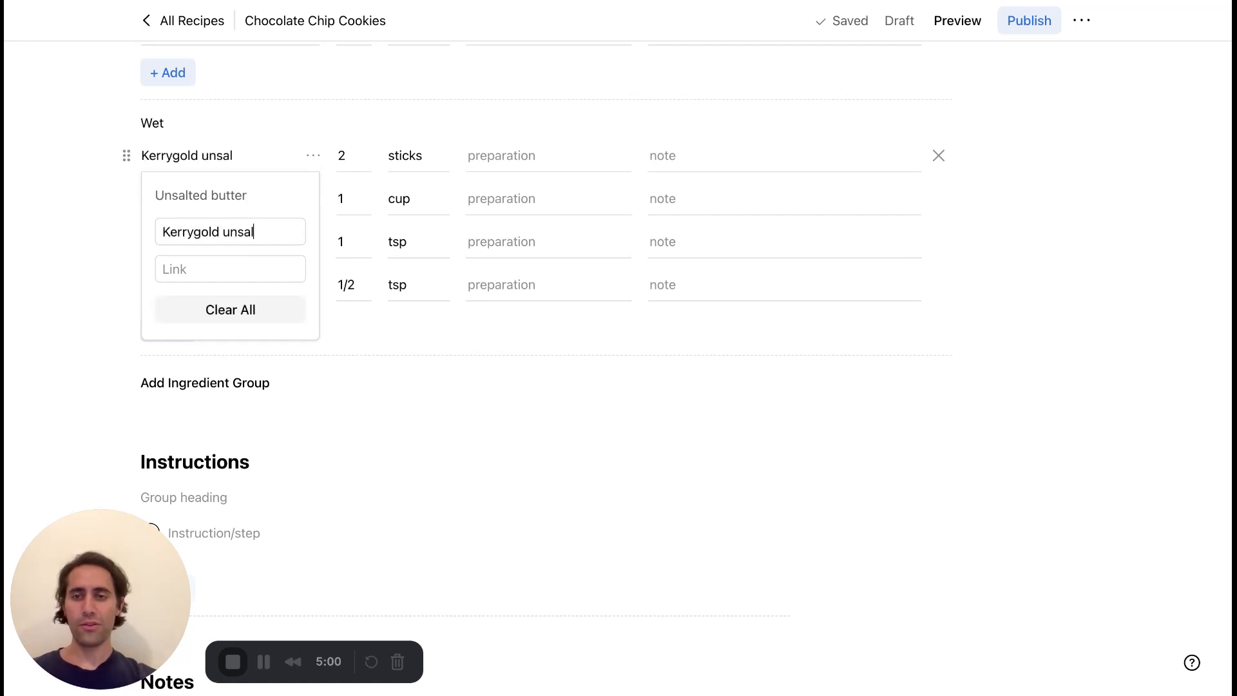
type("ted butter")
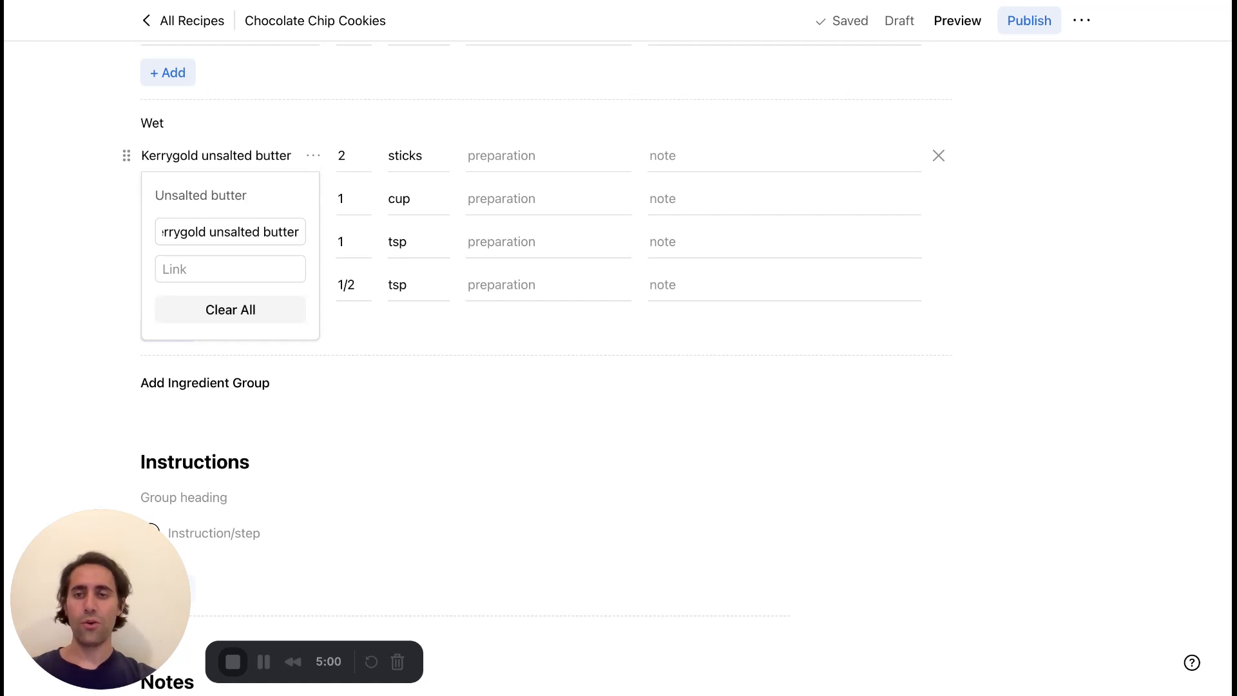
Clear the custom display name of Unsalted butter and close its options.
key("super+a")
key("BackSpace")
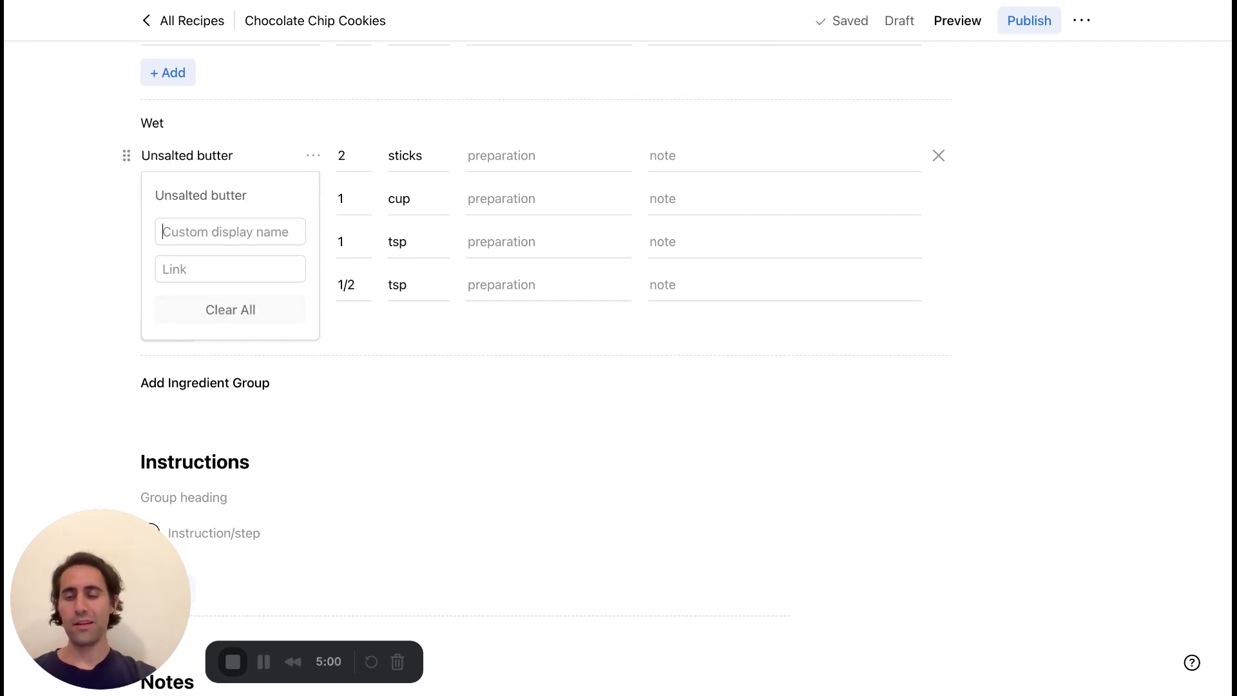
left_click(222, 271)
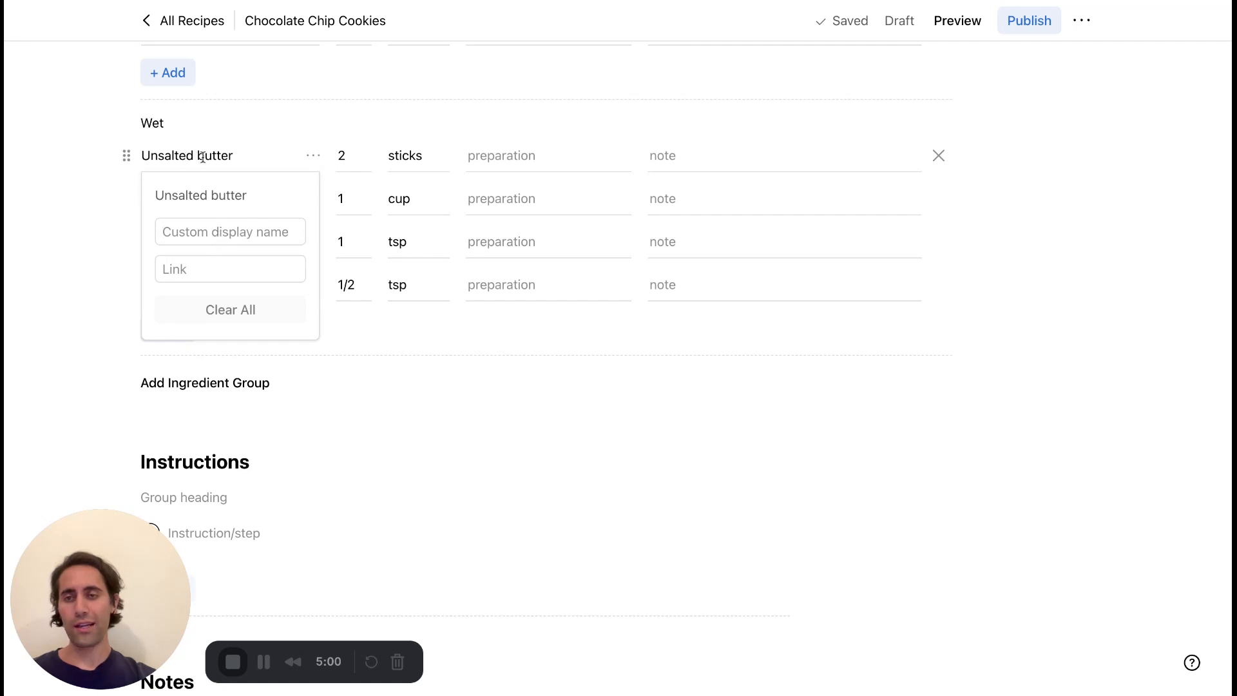
left_click(434, 346)
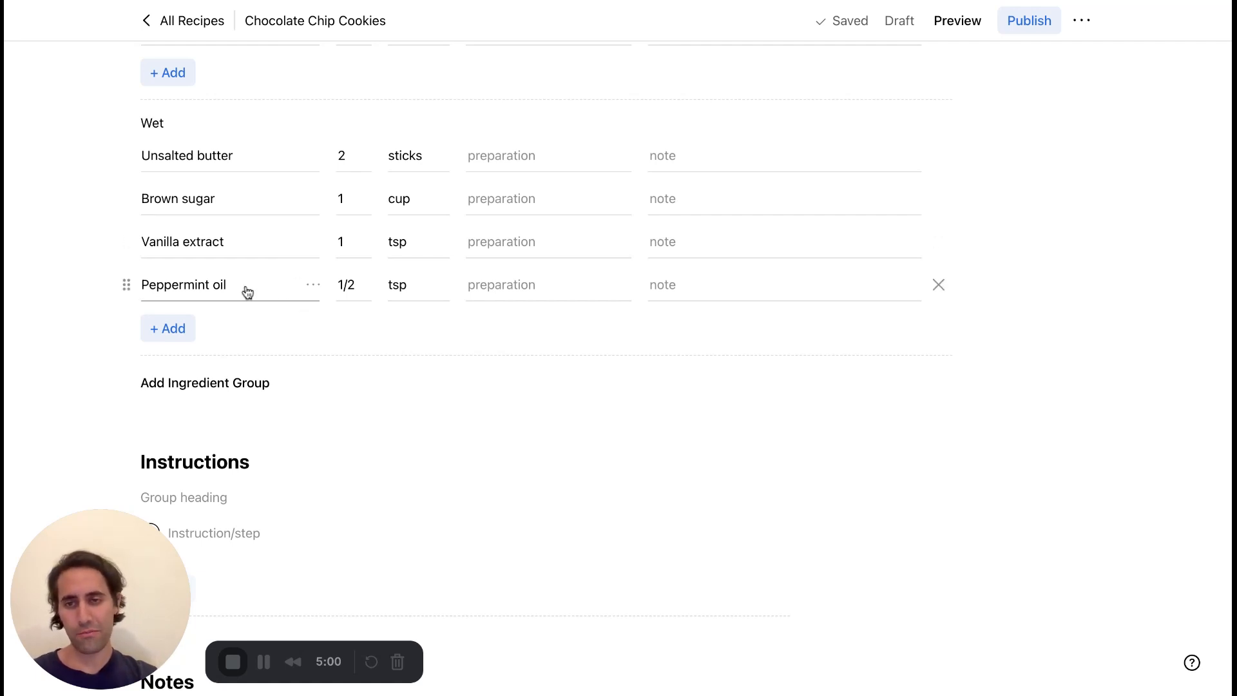
scroll(342, 346, "down", 2)
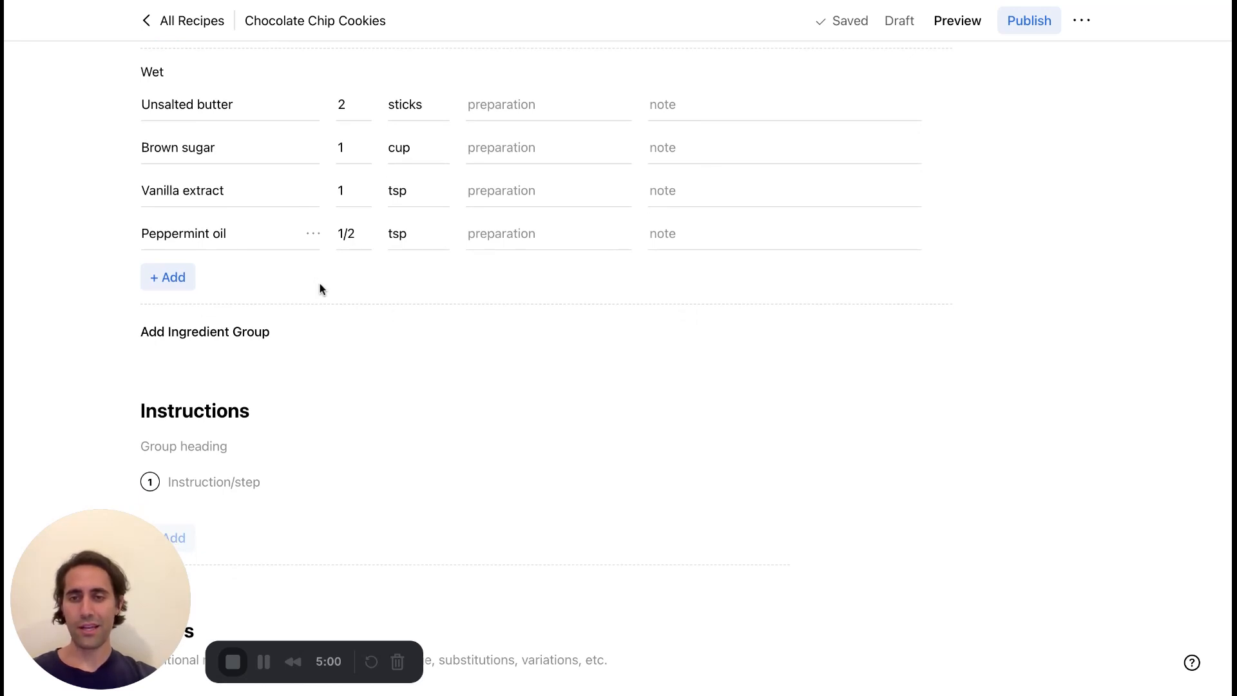
scroll(342, 339, "up", 2)
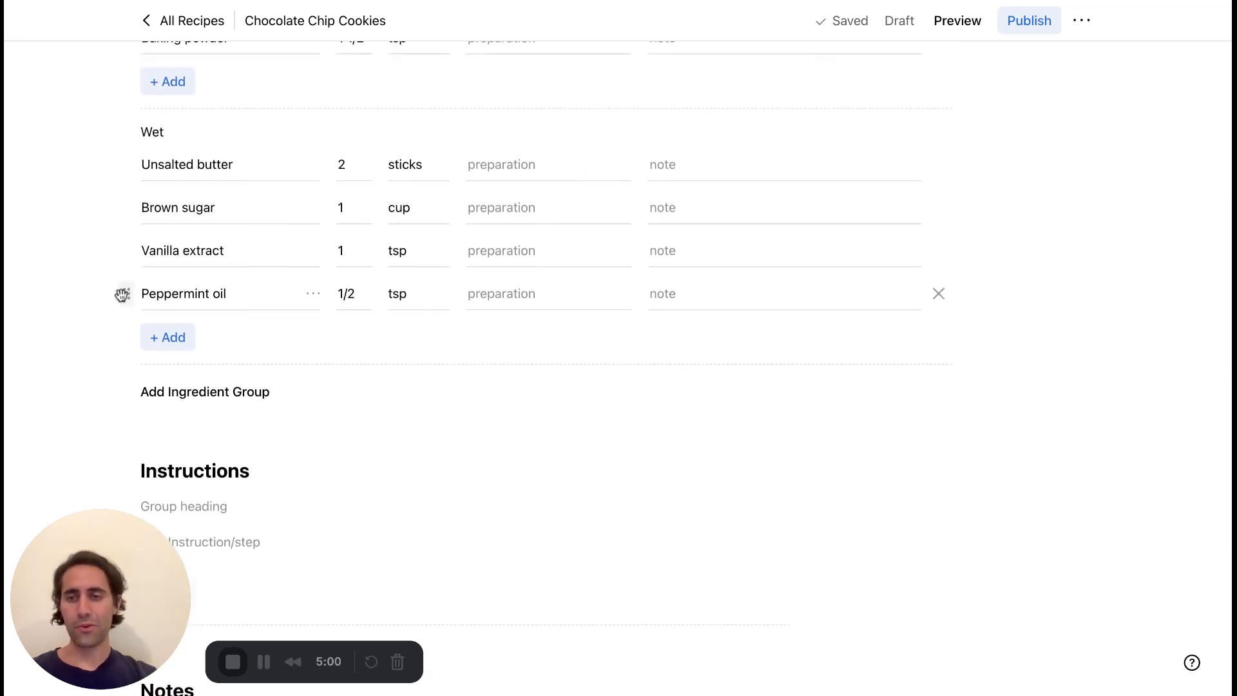
mouse_move(122, 292)
left_mouse_down()
mouse_move(129, 208)
mouse_move(124, 291)
left_mouse_up()
Set the preparation of Unsalted butter in the Wet group to "room temperature".
left_click(517, 168)
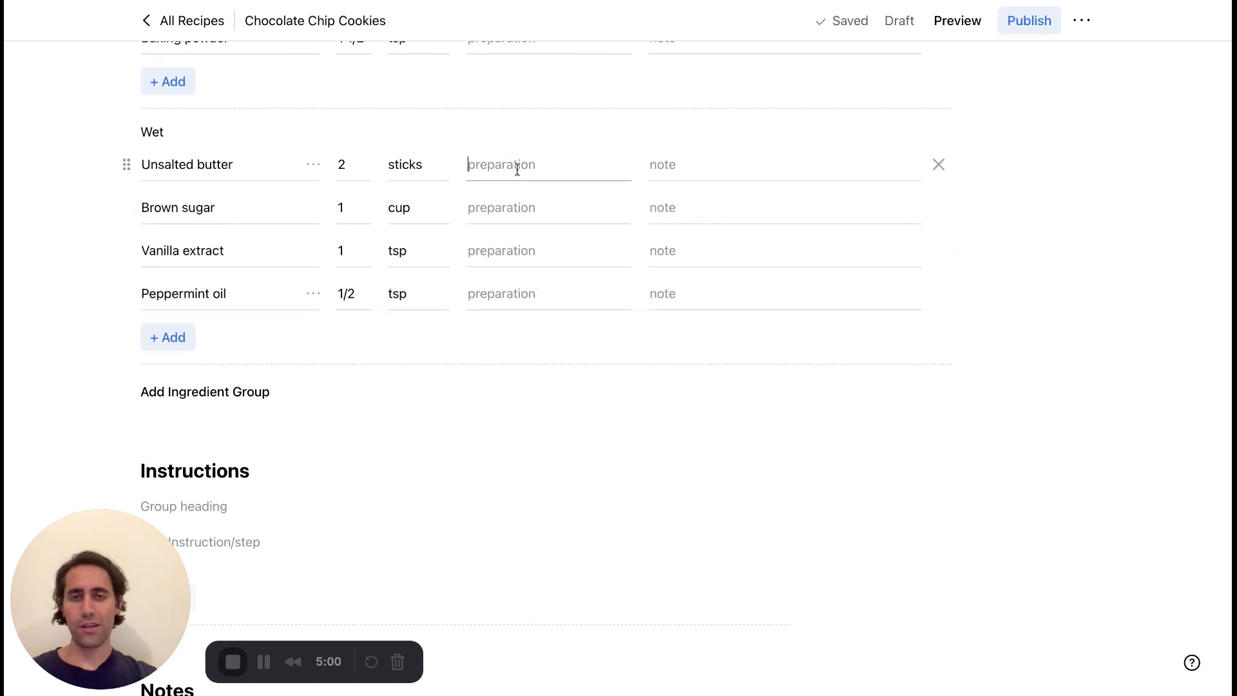
type("room")
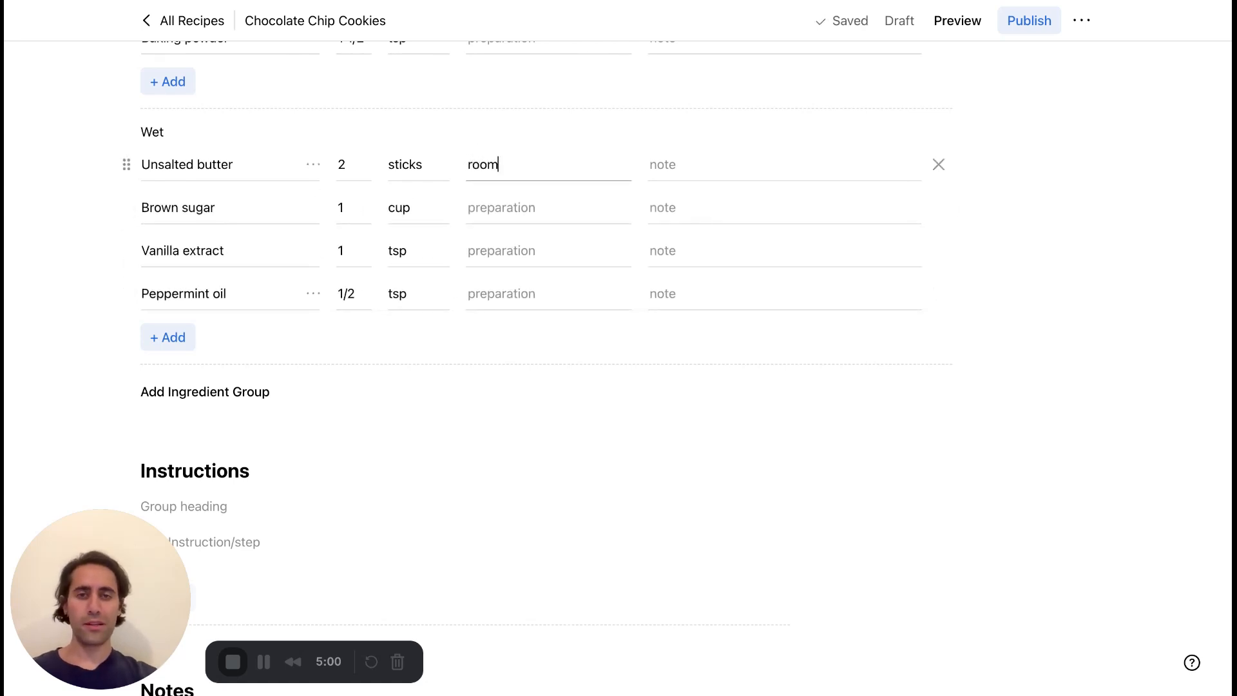
type(" tempter")
key("BackSpace")
key("BackSpace")
key("BackSpace")
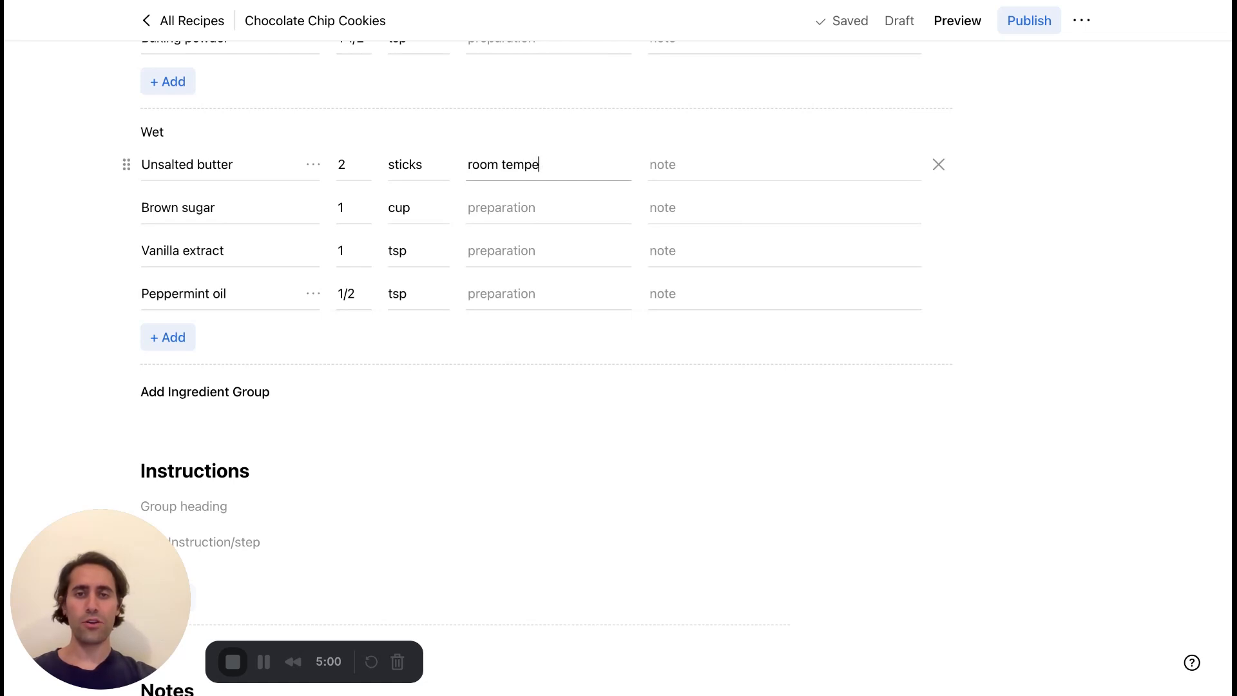
type("erature")
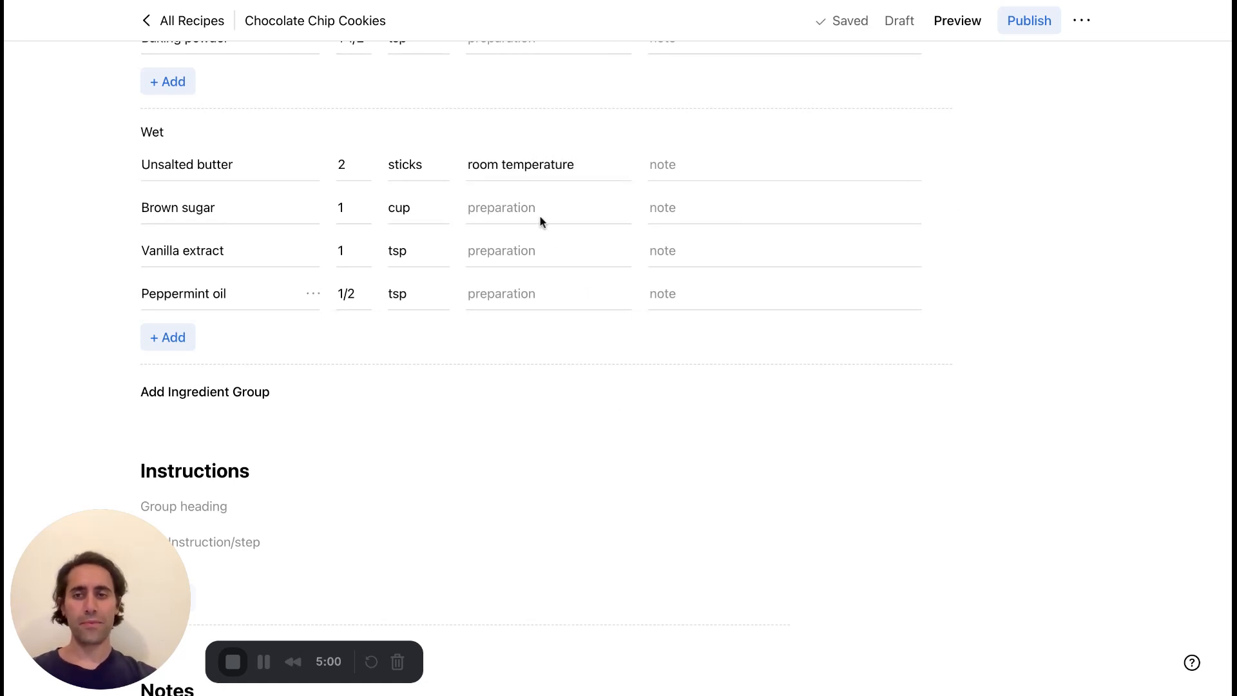
Try "chopped", "minced" and "cut into 1-inch pieces" as Brown sugar's preparation, and clear the entry.
left_click(524, 207)
scroll(523, 205, "up", 1)
scroll(523, 205, "up", 1)
type("ch")
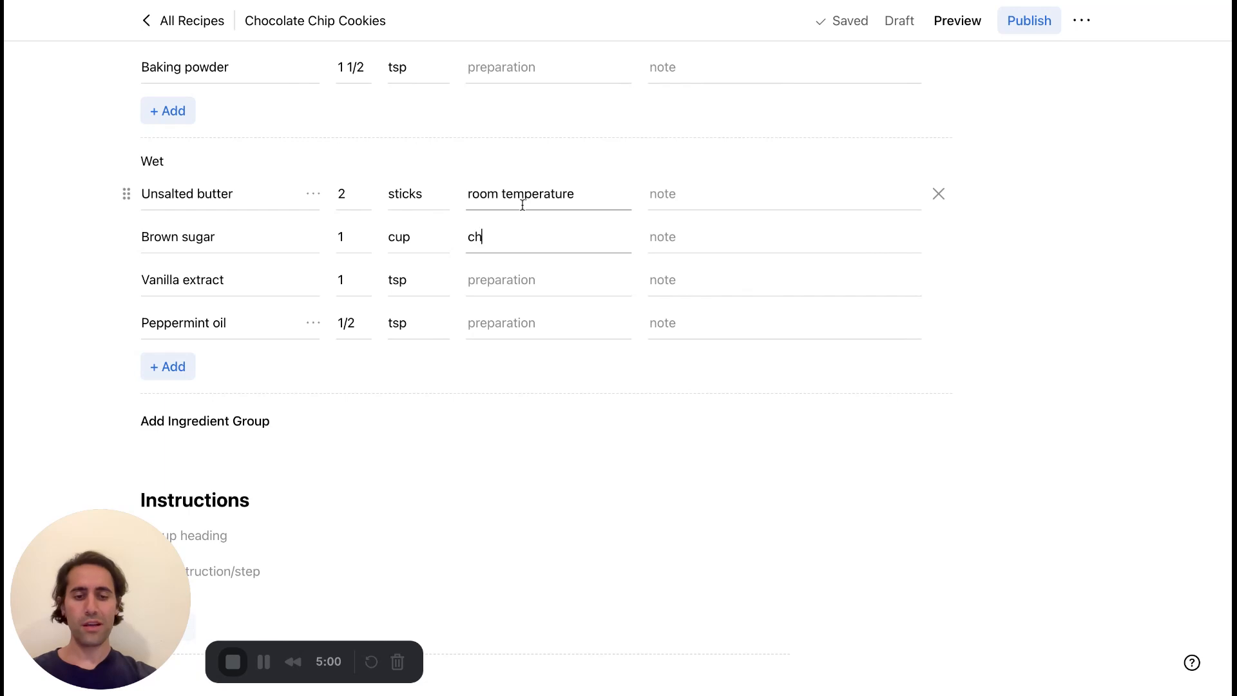
type("opped")
key("ctrl+a")
type("minced")
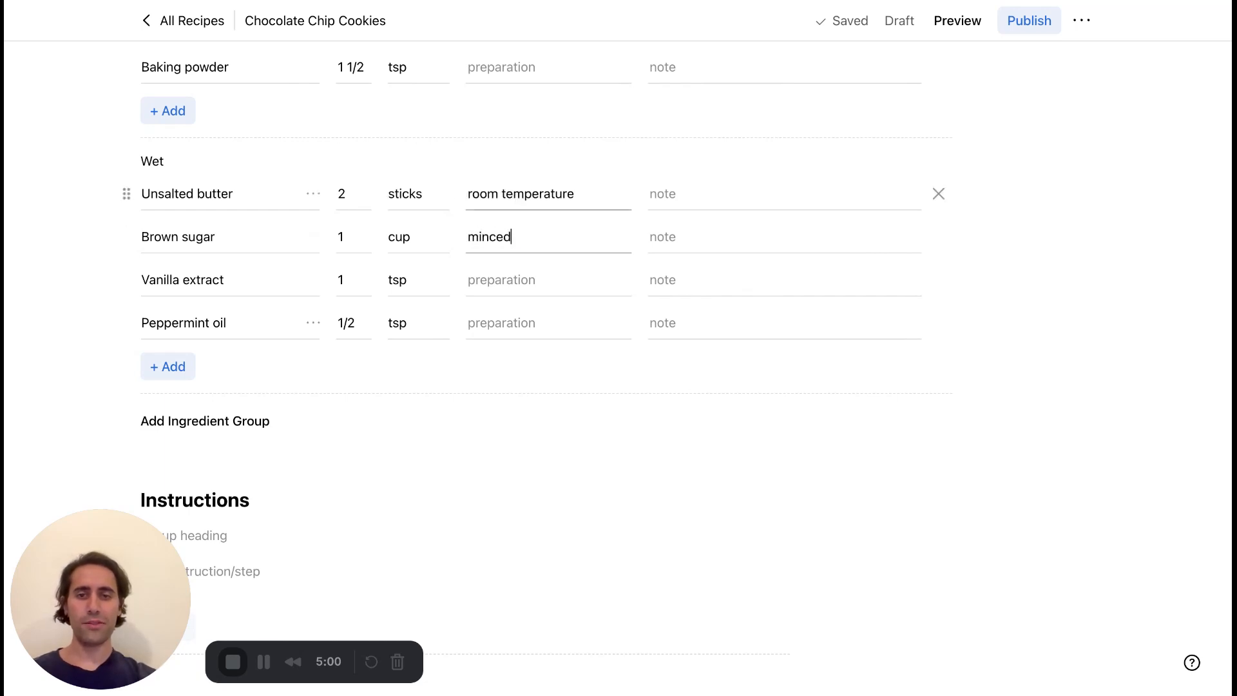
key("ctrl+a")
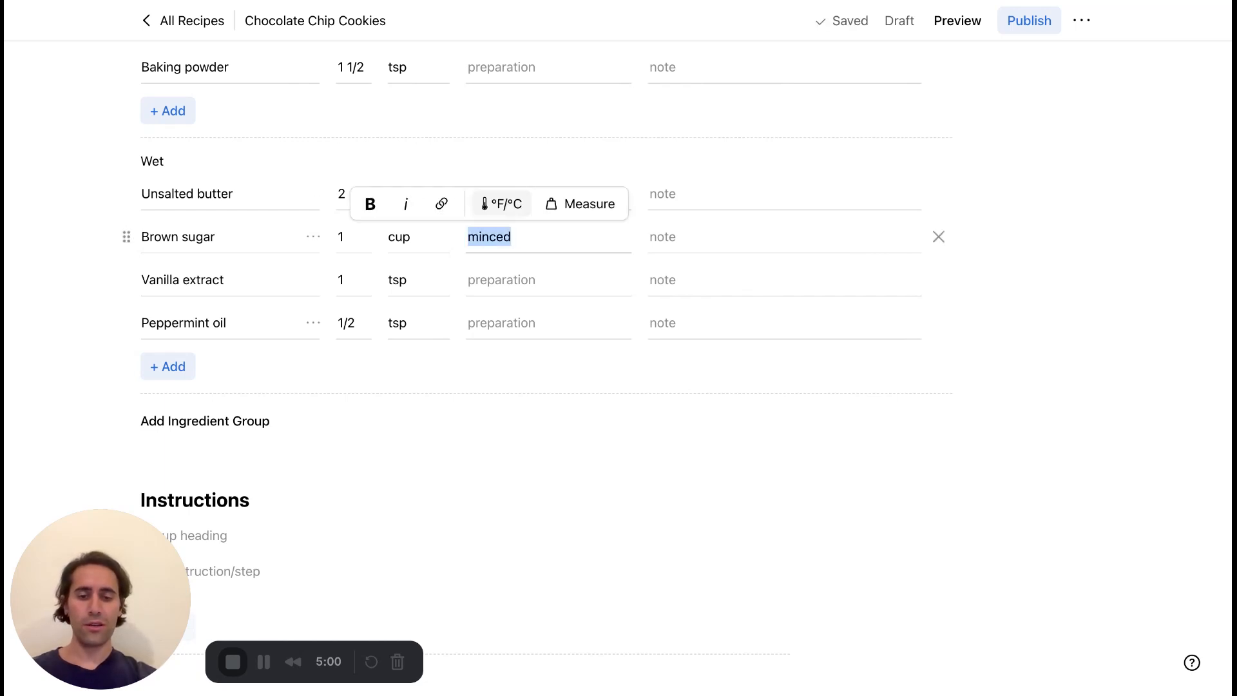
type("cut into 1-inch pieces")
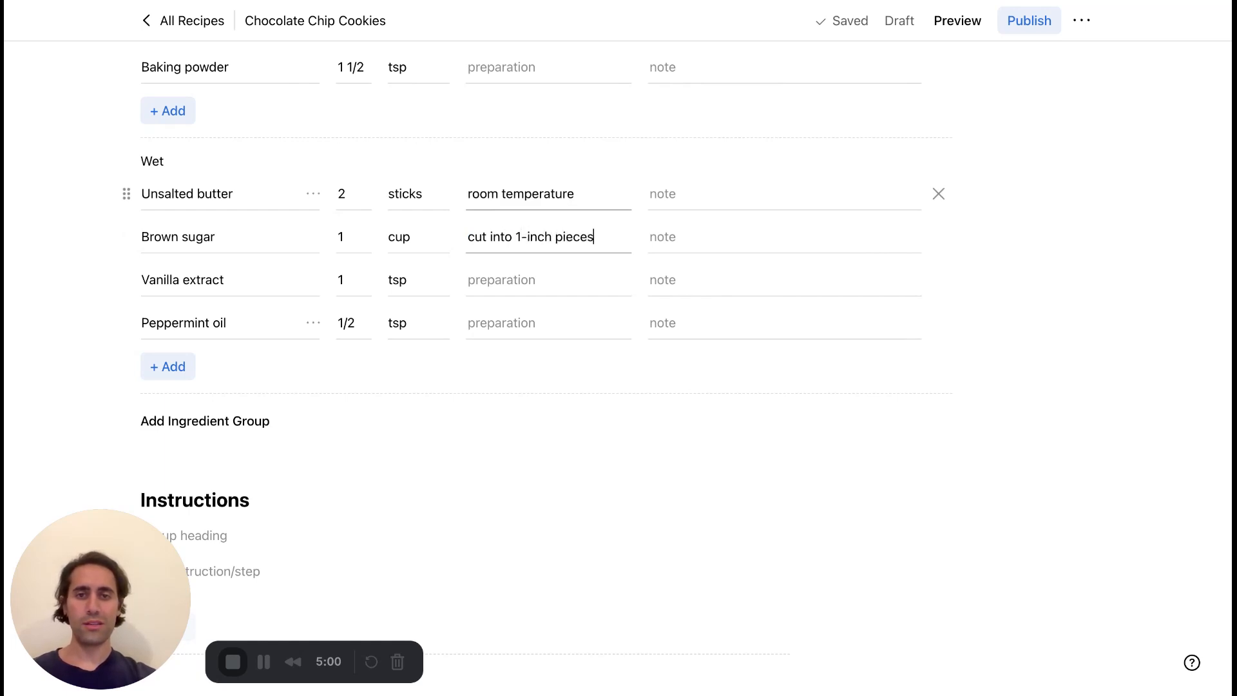
key("ctrl+a")
key("BackSpace")
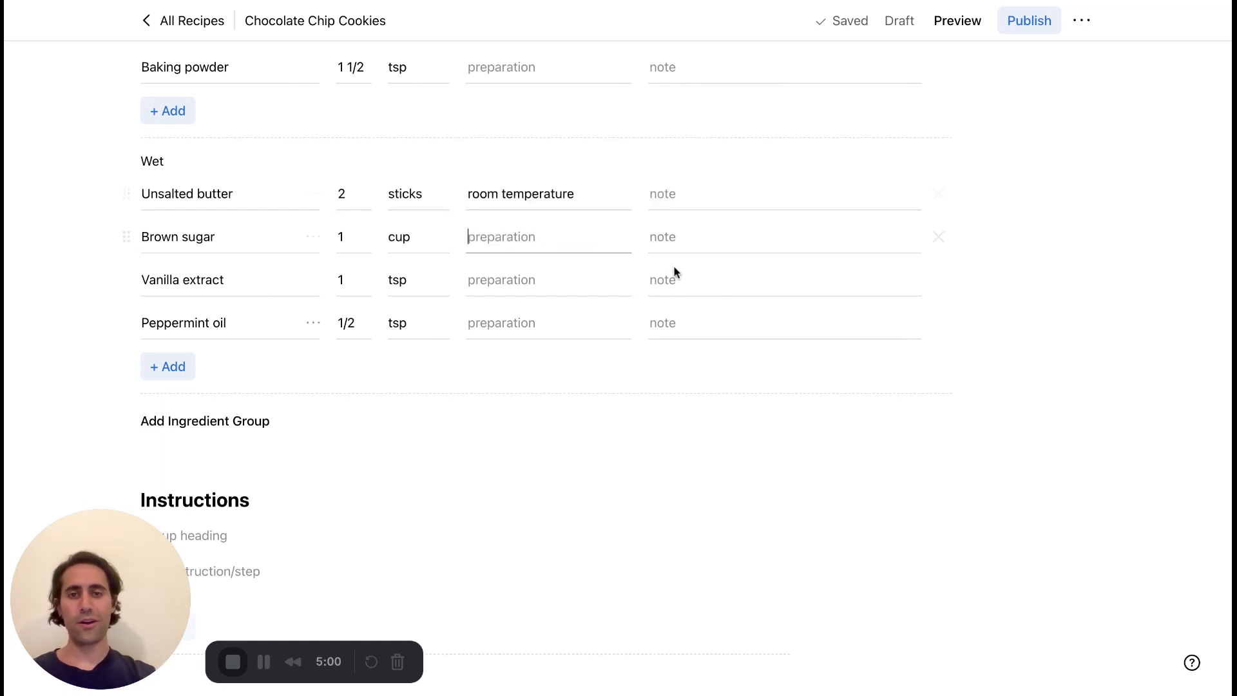
Try the note "optional" on Peppermint oil and clear it again.
left_click(724, 234)
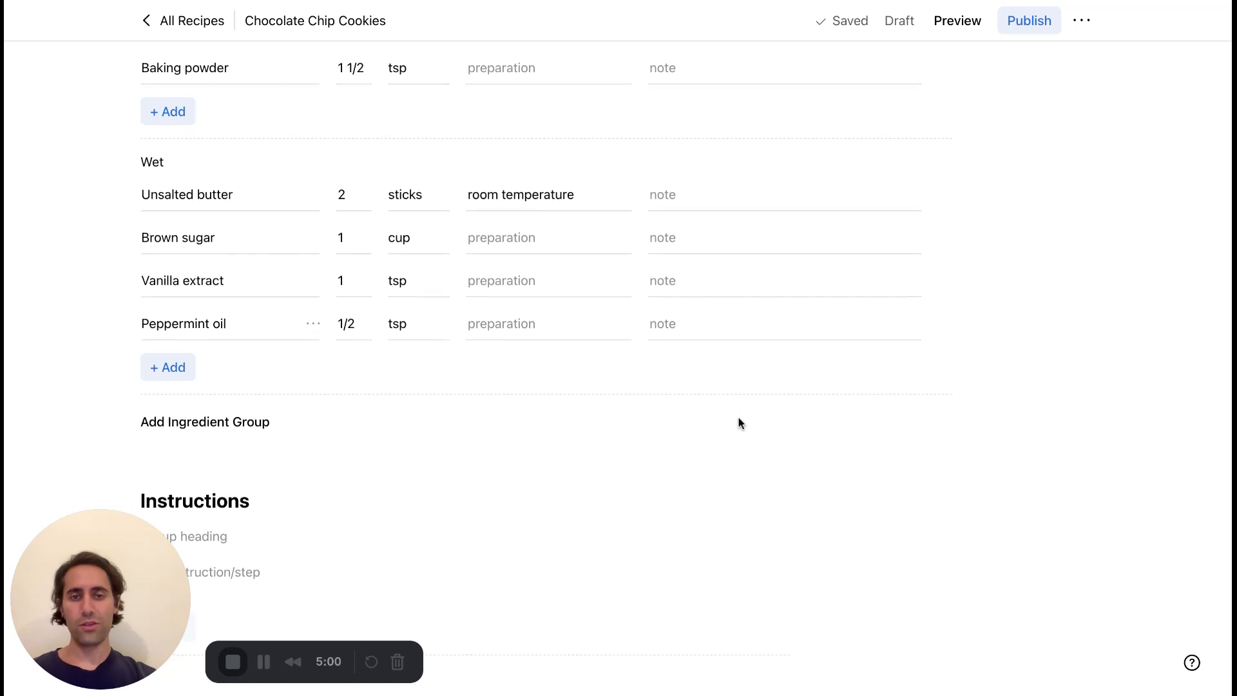
scroll(737, 419, "up", 1)
left_click(713, 356)
type("optional")
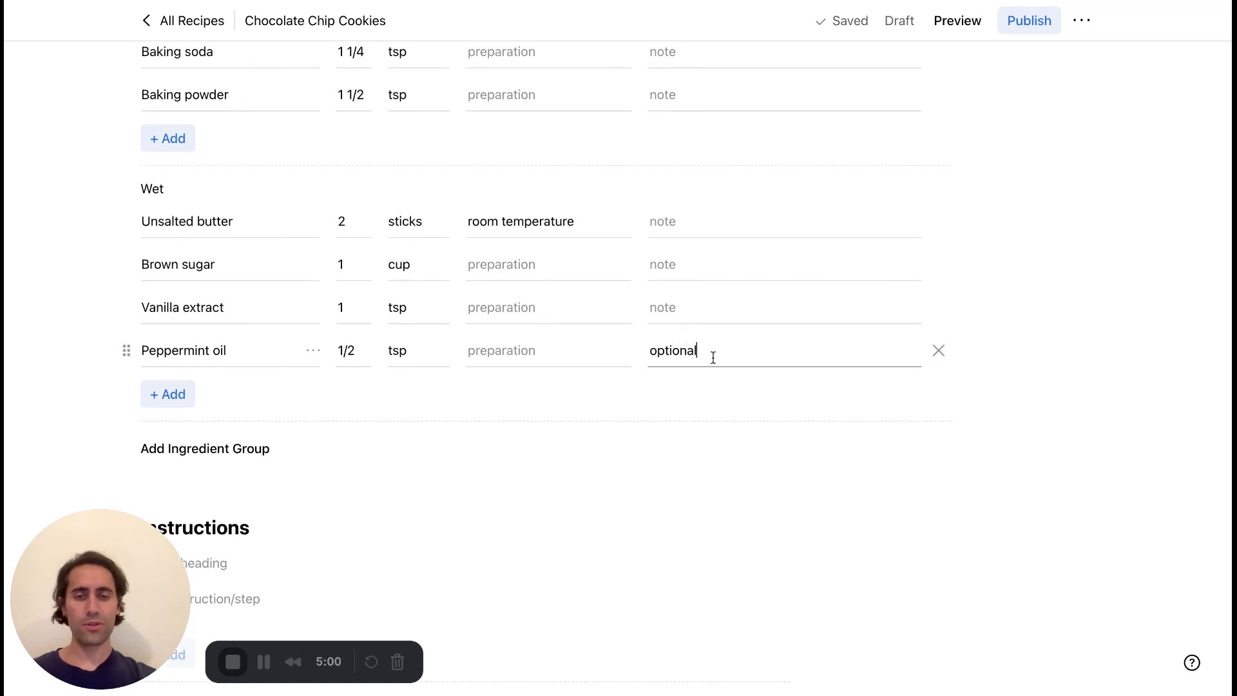
key("ctrl+a")
key("BackSpace")
left_click(792, 456)
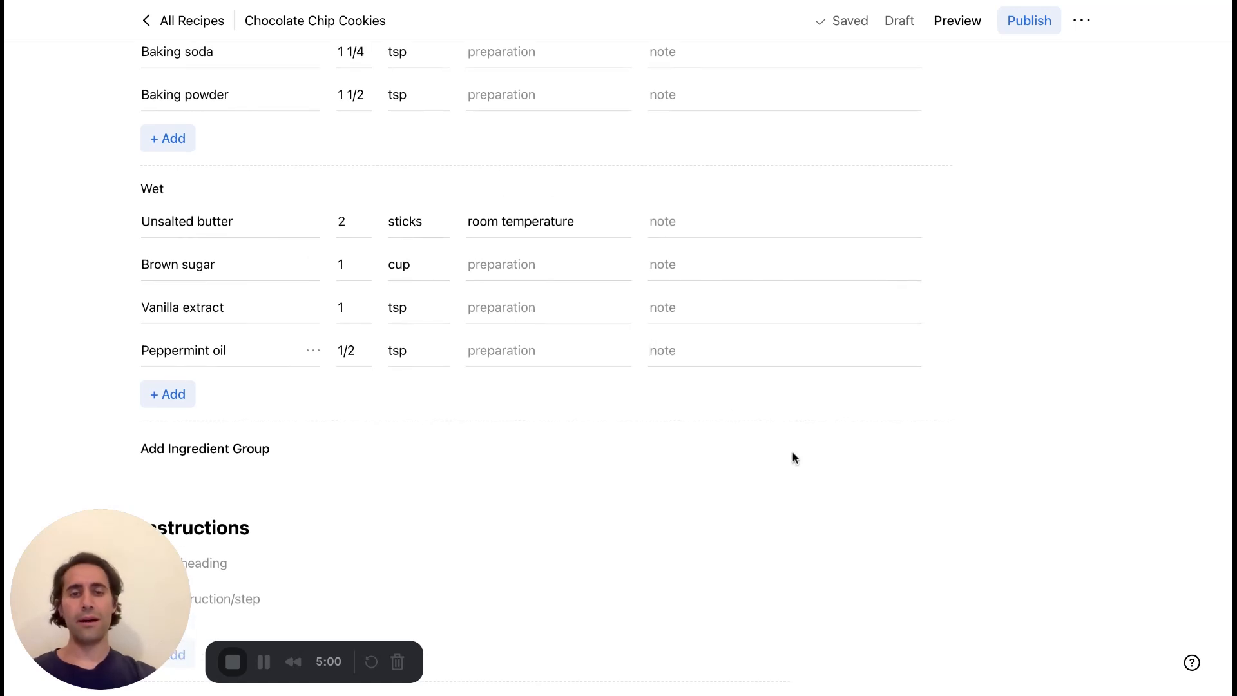
left_click(713, 359)
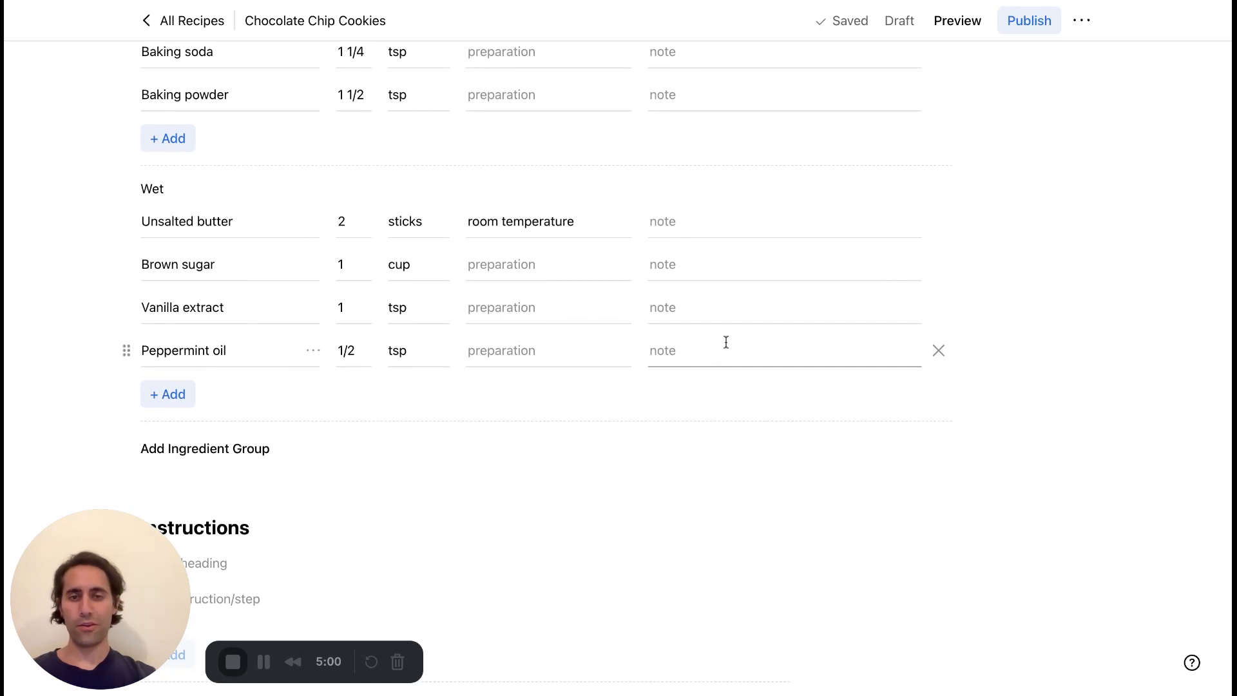
left_click(719, 425)
Write the first instruction as "Sift flour, baking soda, baking powder, and salt in a medium bowl.".
scroll(721, 425, "up", 5)
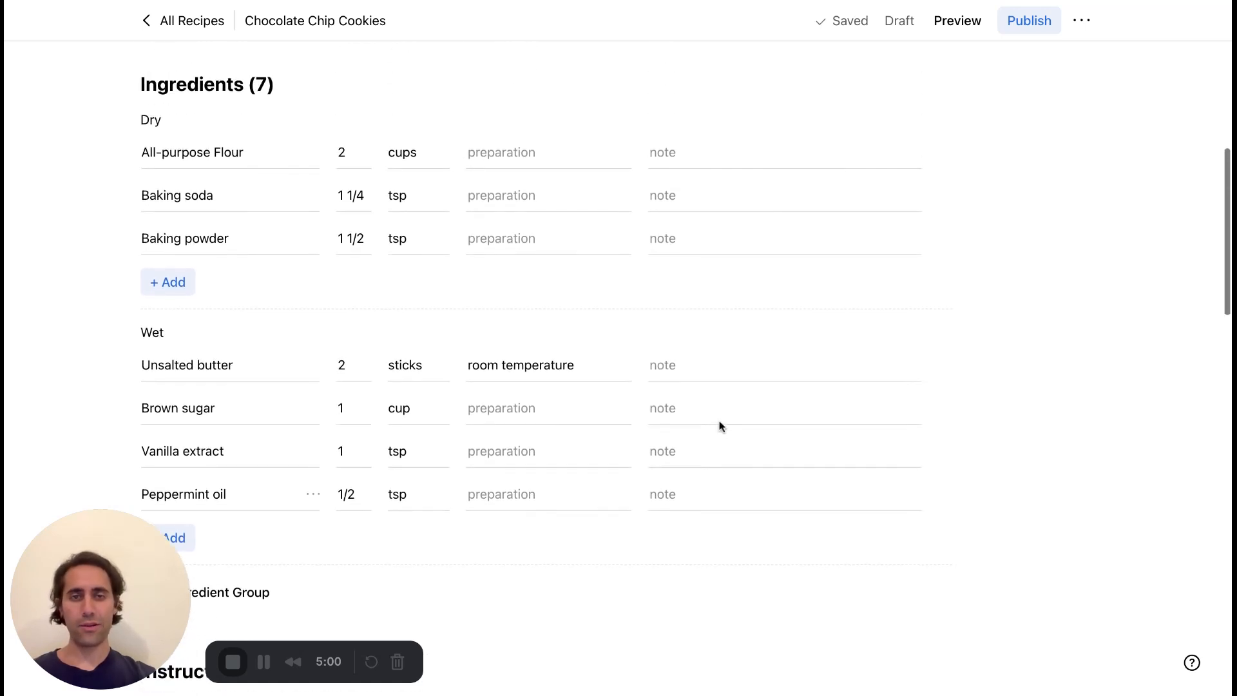
scroll(720, 426, "down", 12)
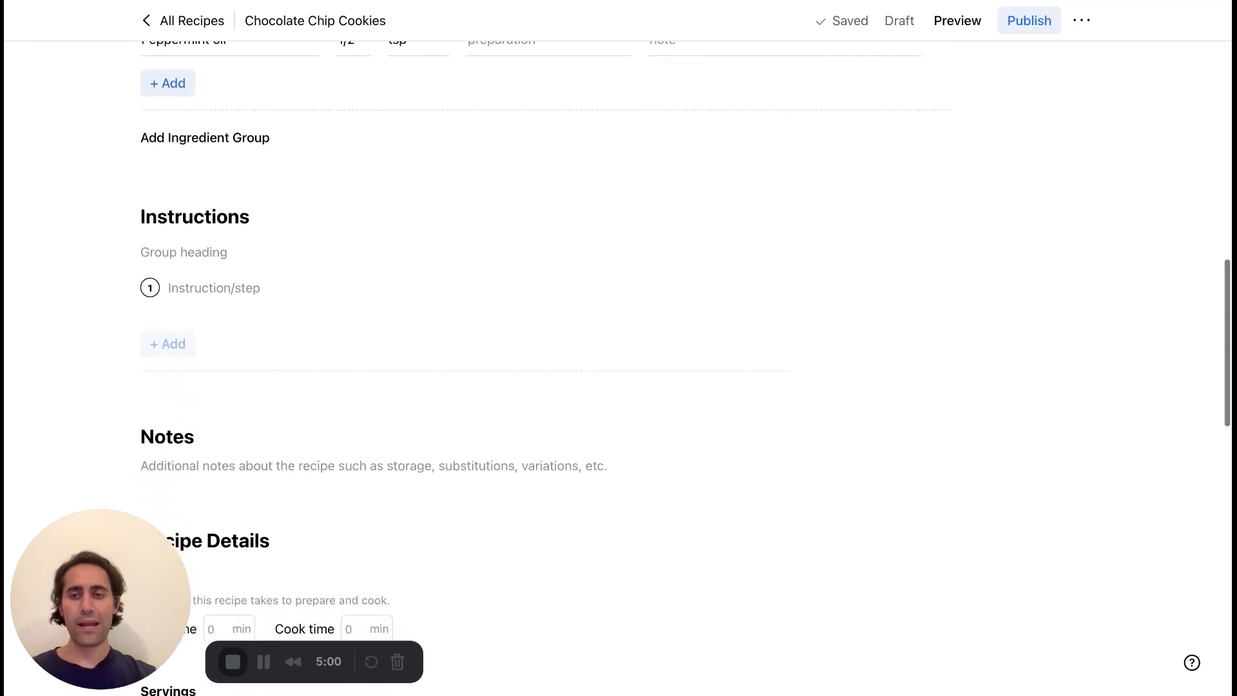
left_click(255, 288)
type("S")
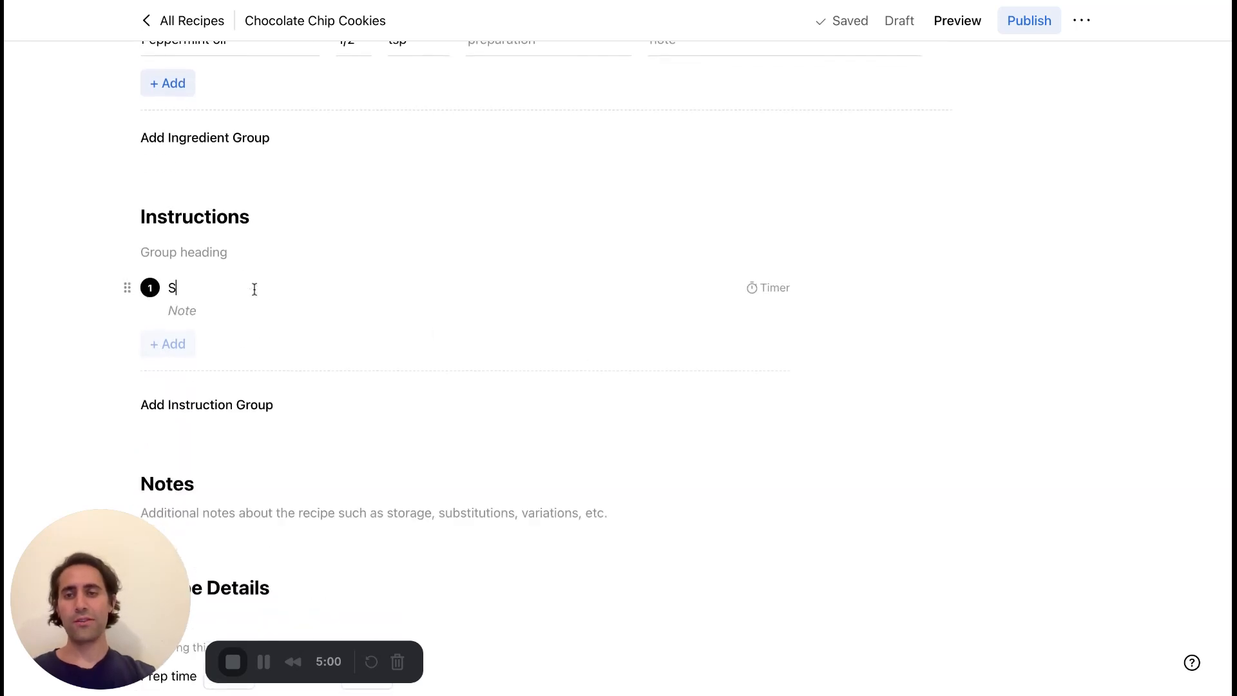
type("ift flour")
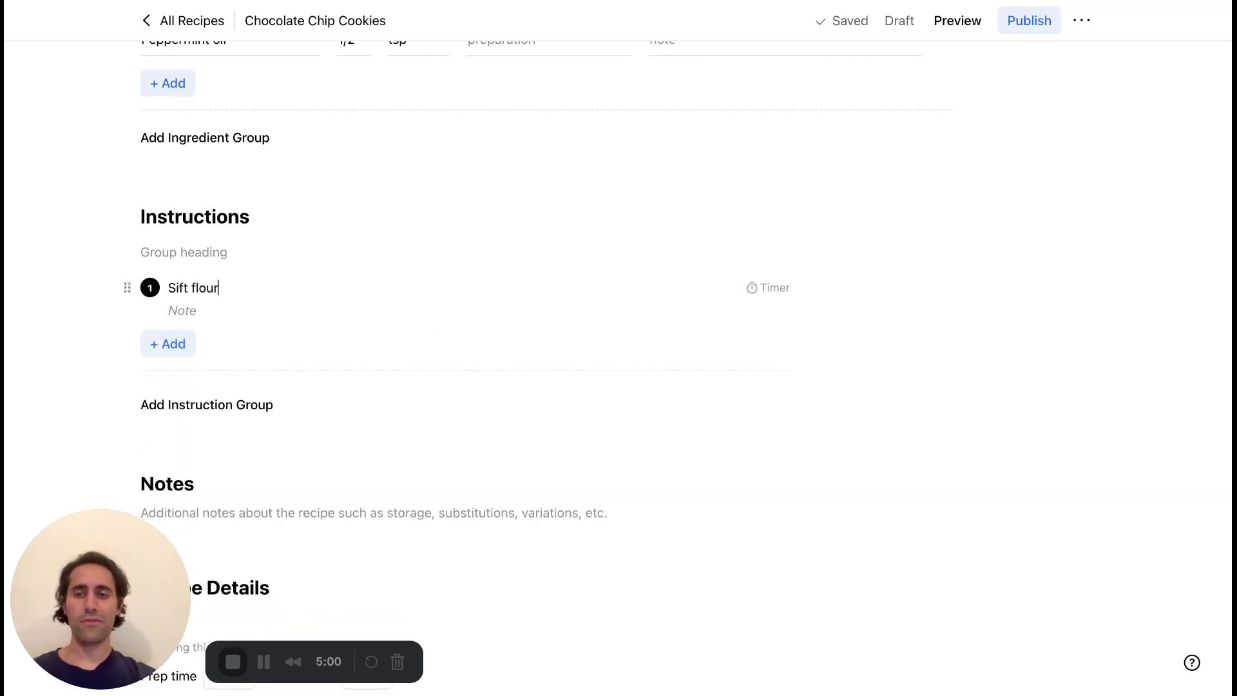
type(", baking")
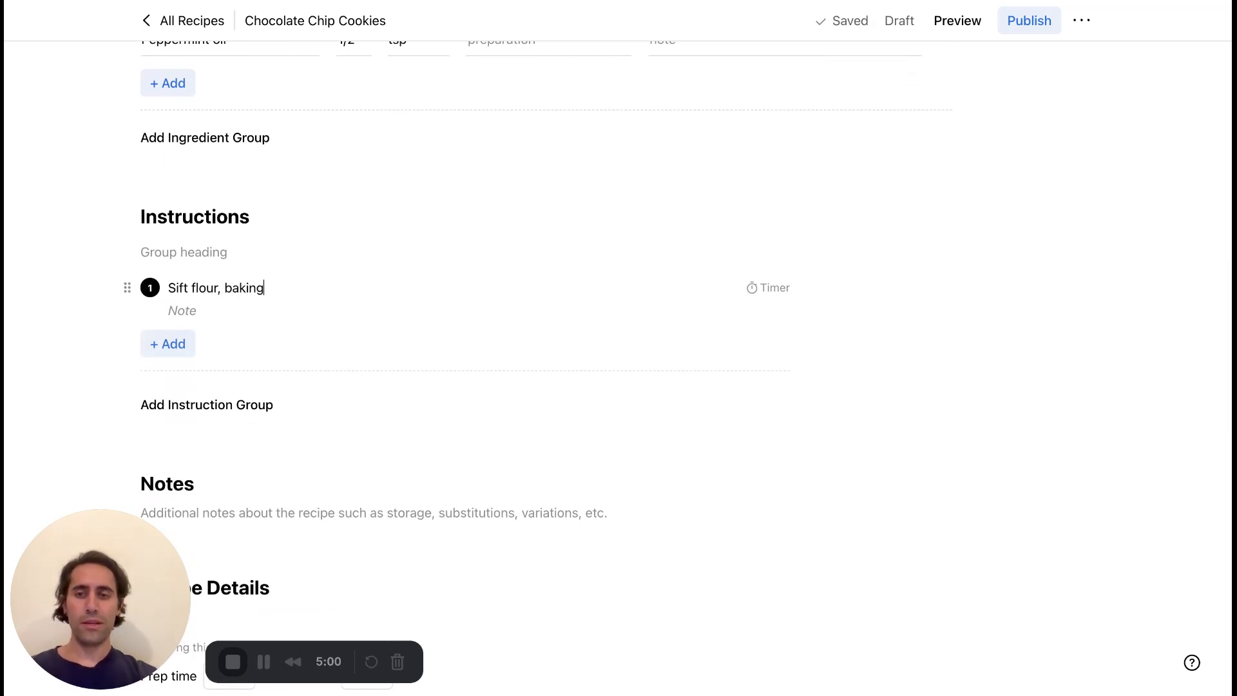
type(" soda, ba")
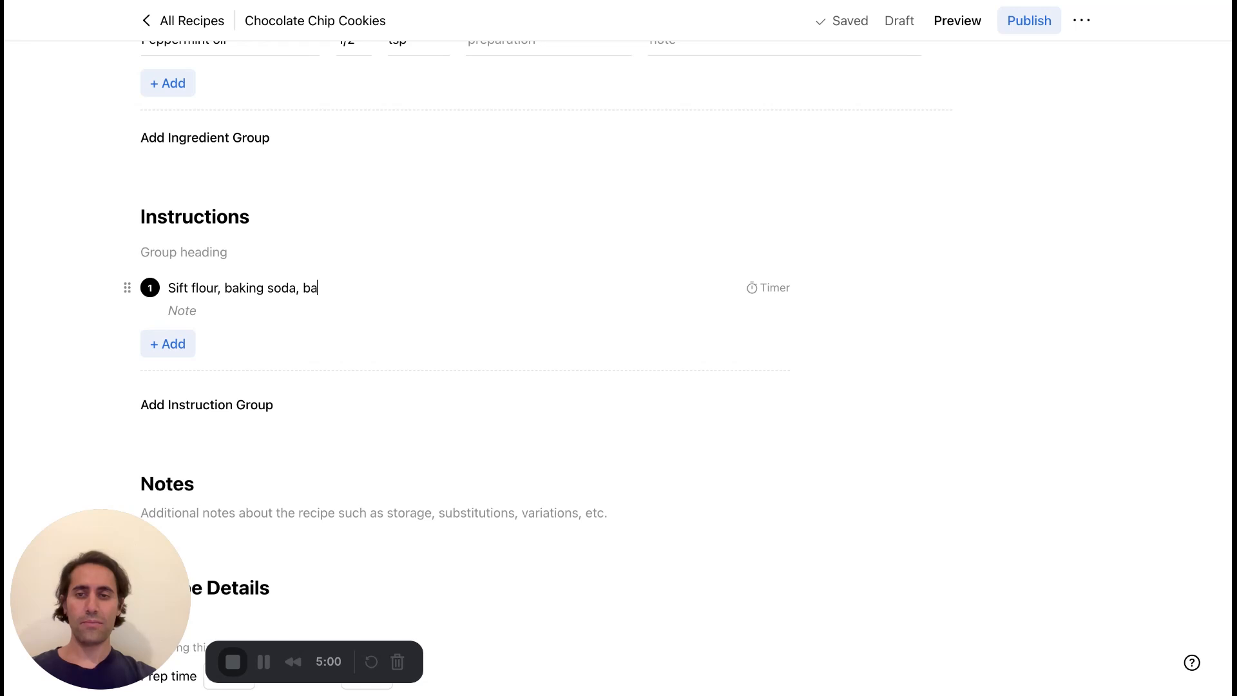
type("king powder, ")
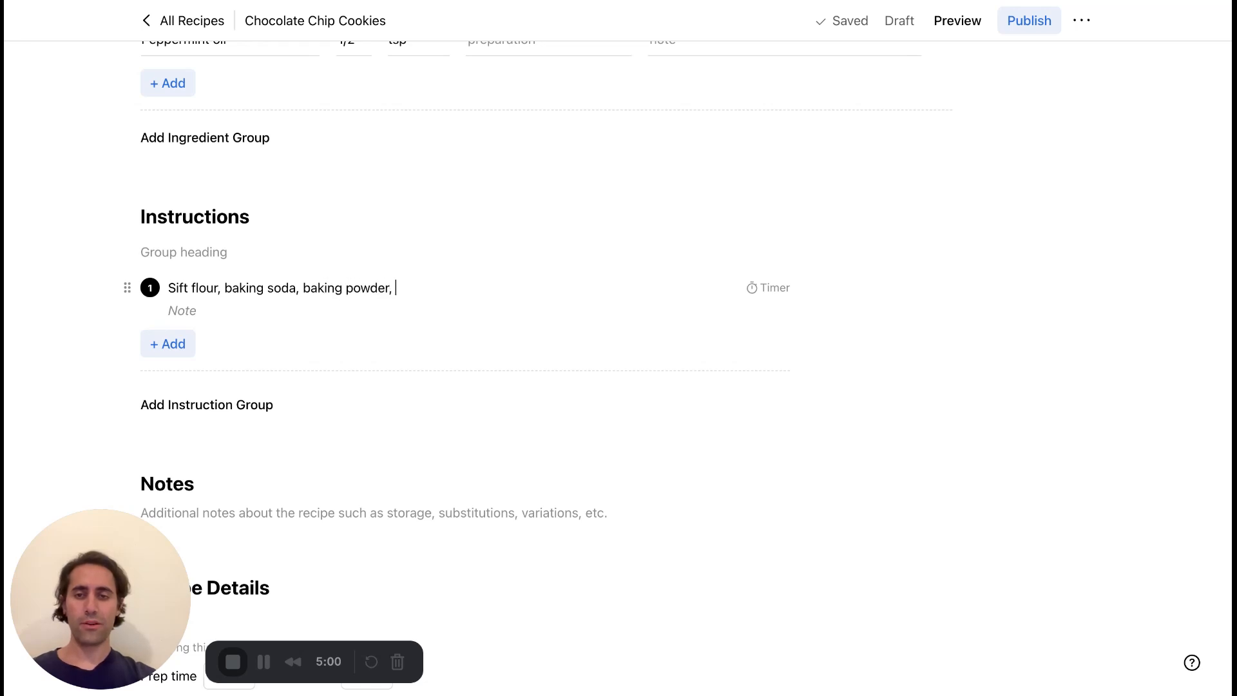
type("and salt in ")
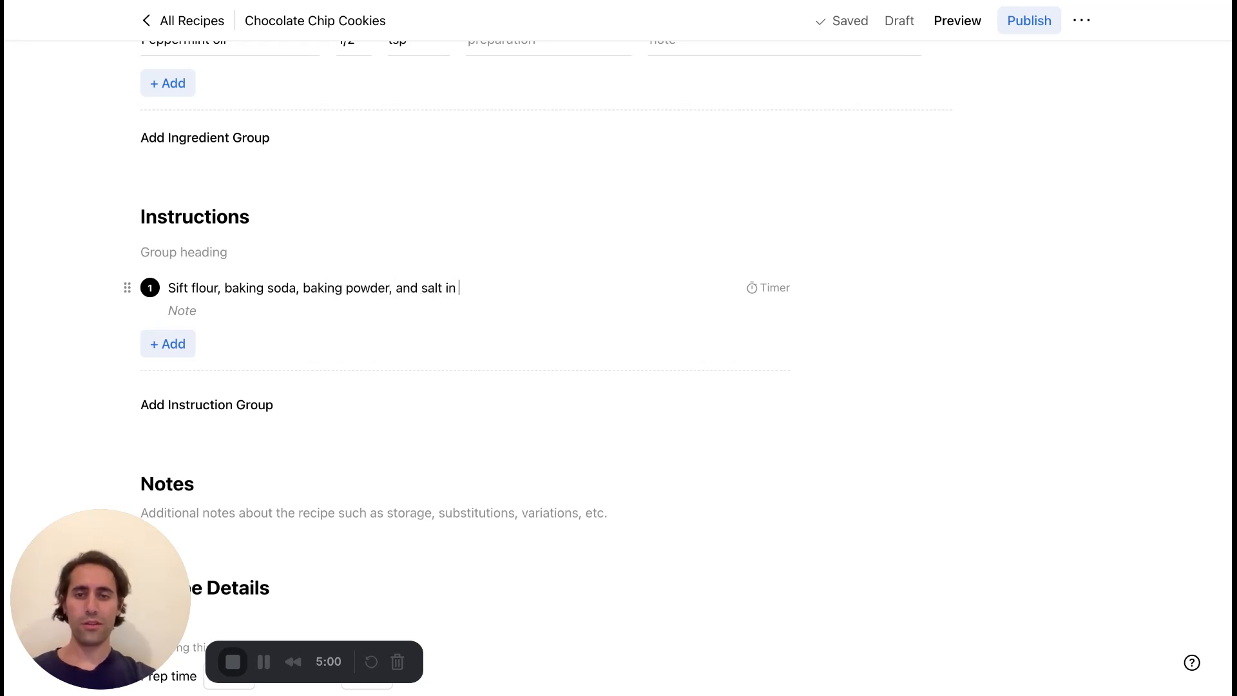
type("a medium bowl.")
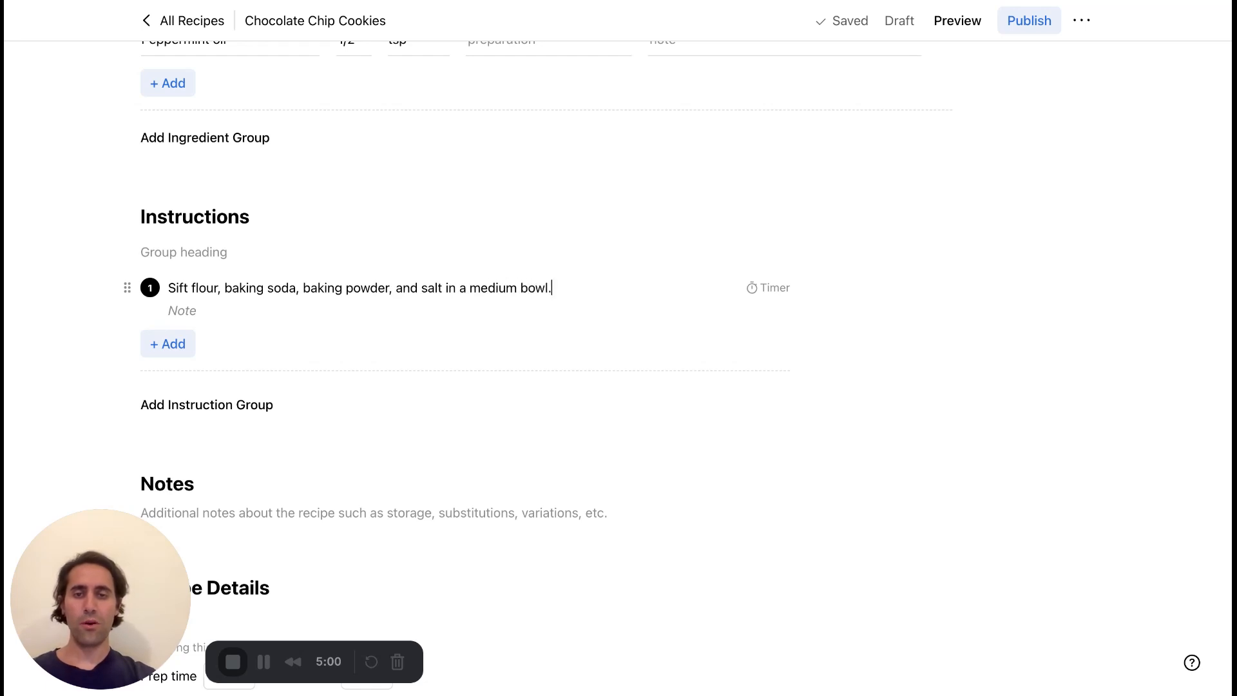
Link the word "flour" in the first instruction to the All-purpose Flour ingredient (2 cups).
double_click(205, 288)
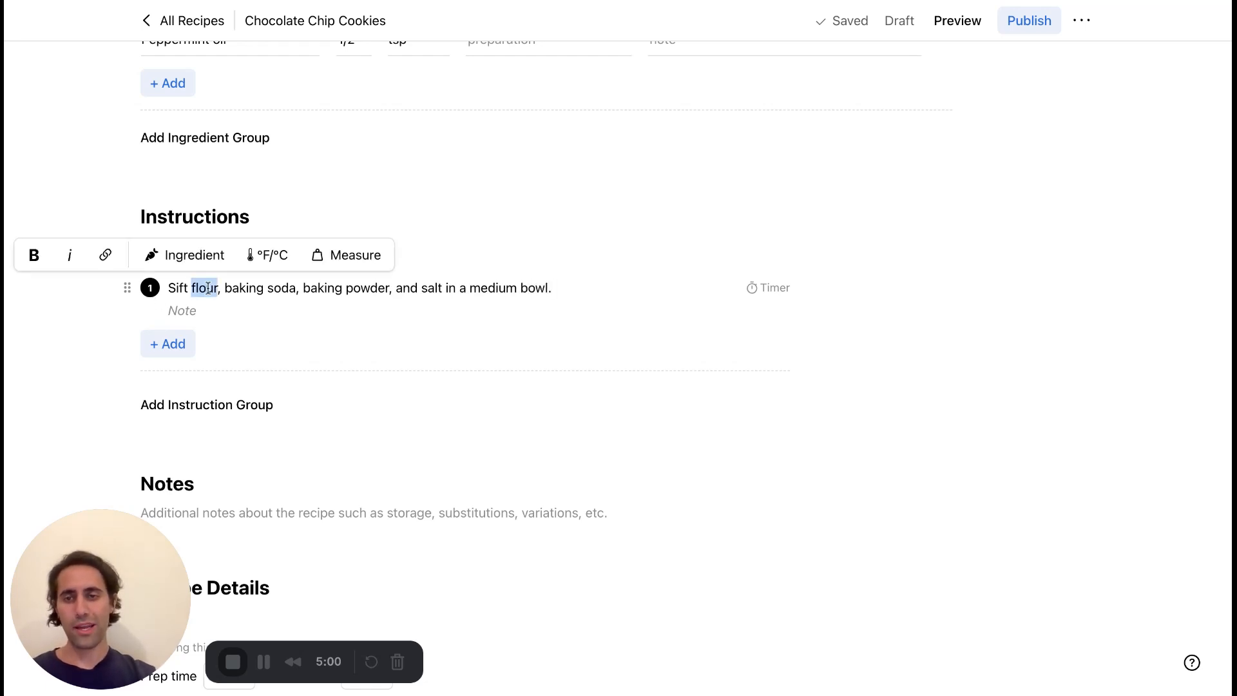
left_click(202, 261)
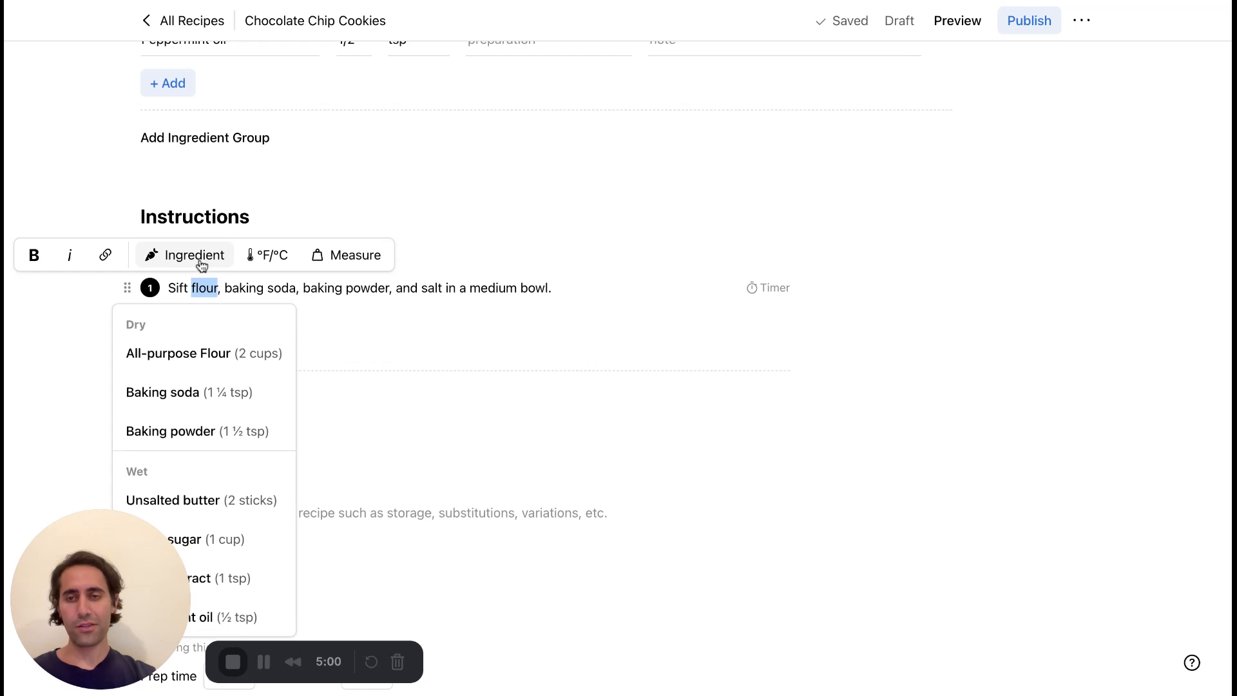
scroll(351, 328, "down", 3)
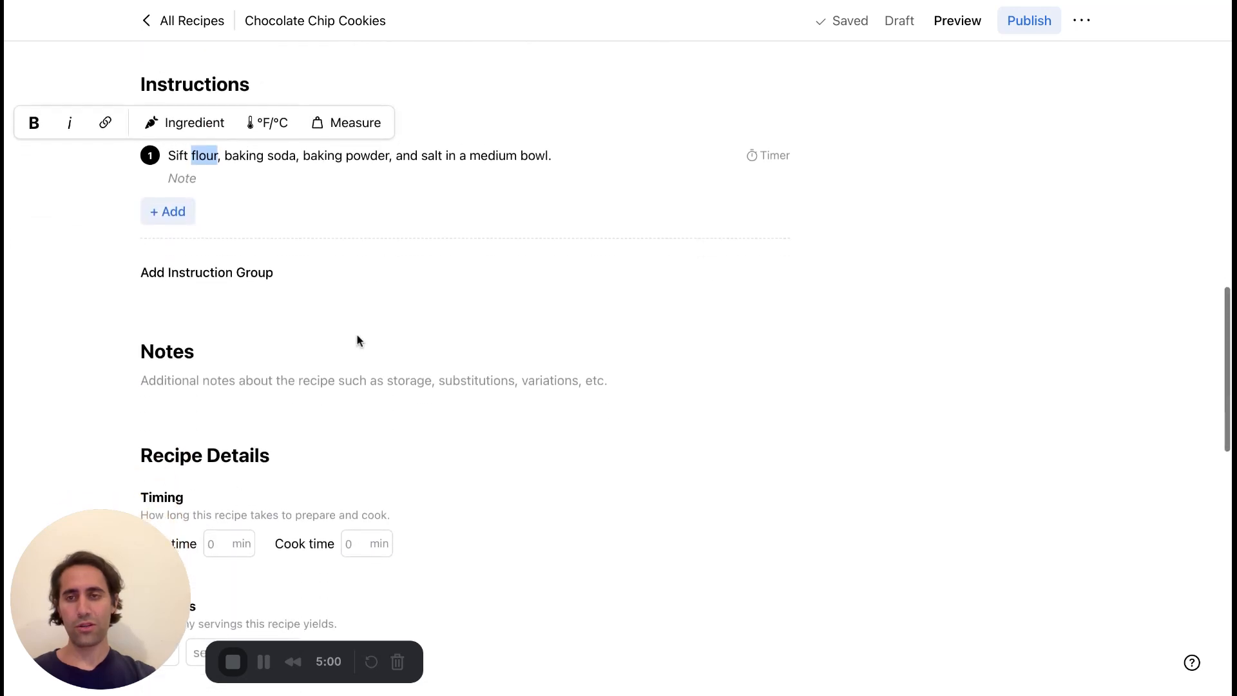
left_click(212, 134)
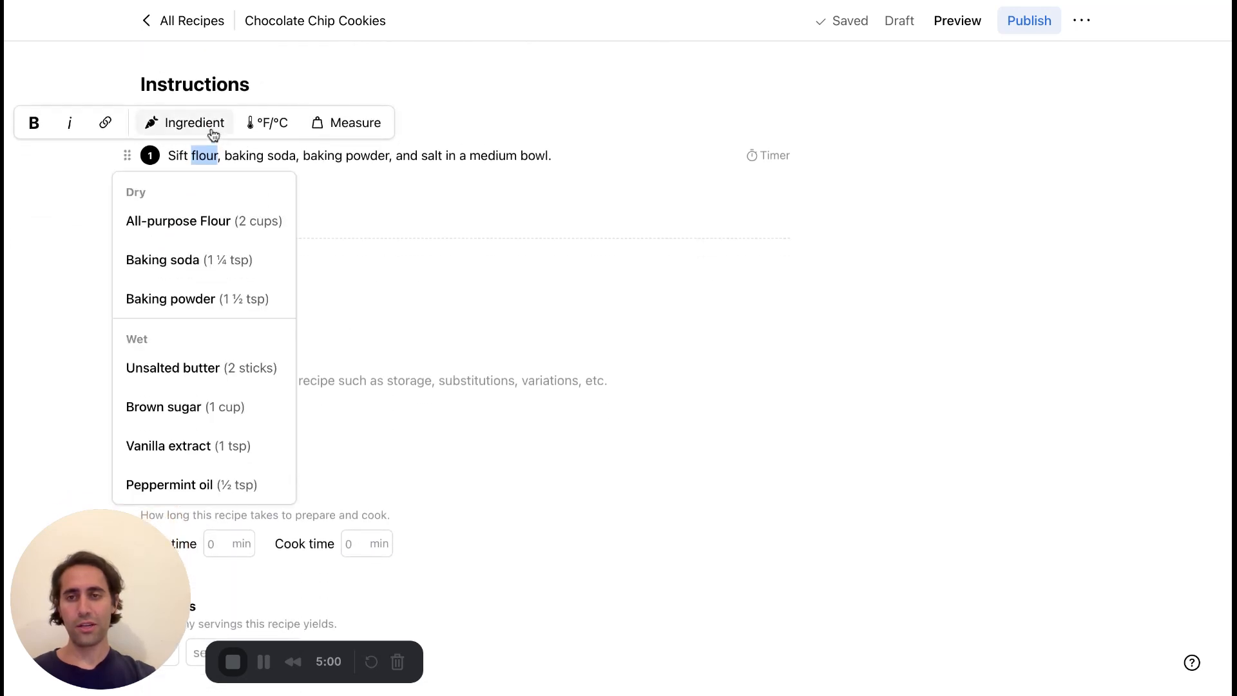
left_click(213, 221)
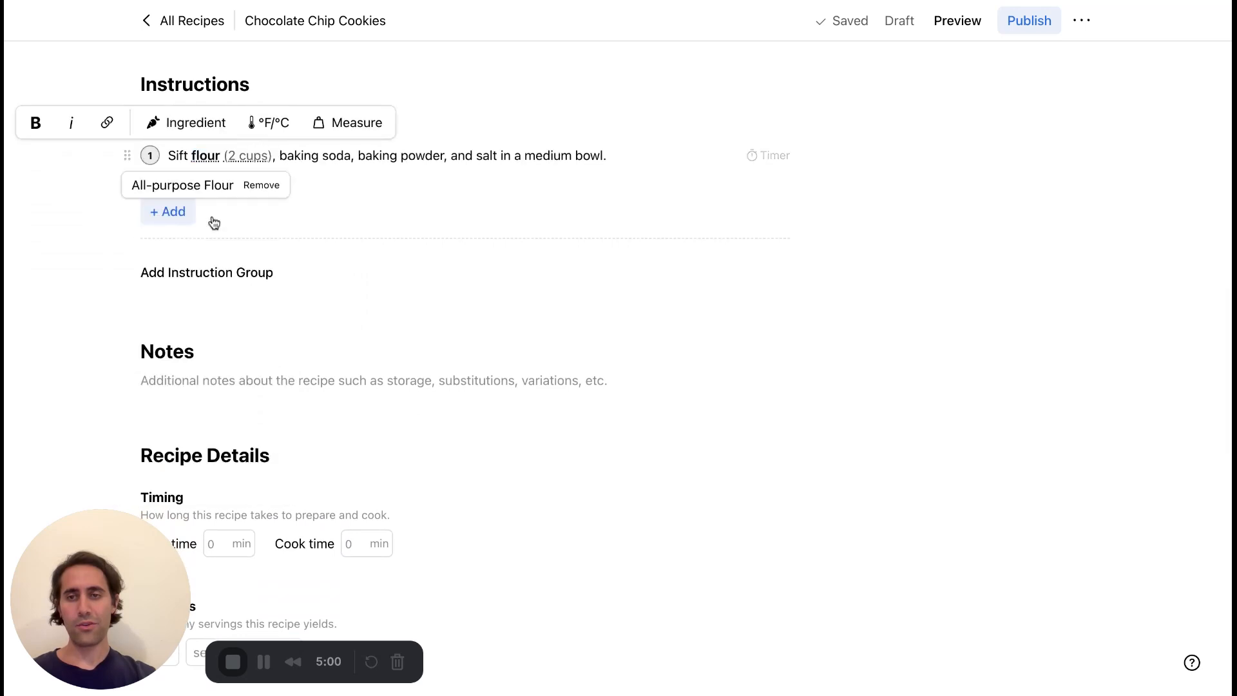
Link "baking soda" and "baking powder" in the first instruction to their matching Dry ingredients.
left_click(284, 156)
left_click_drag(280, 155, 350, 155)
left_click(326, 129)
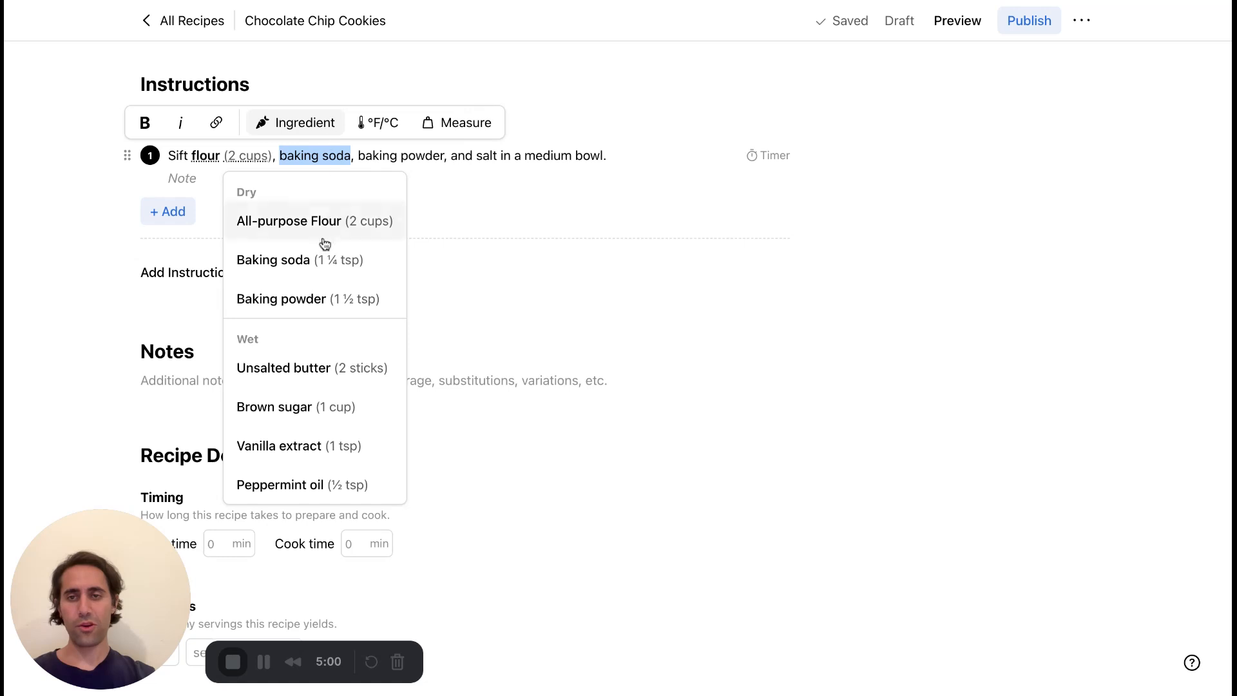
left_click(322, 260)
left_click(424, 157)
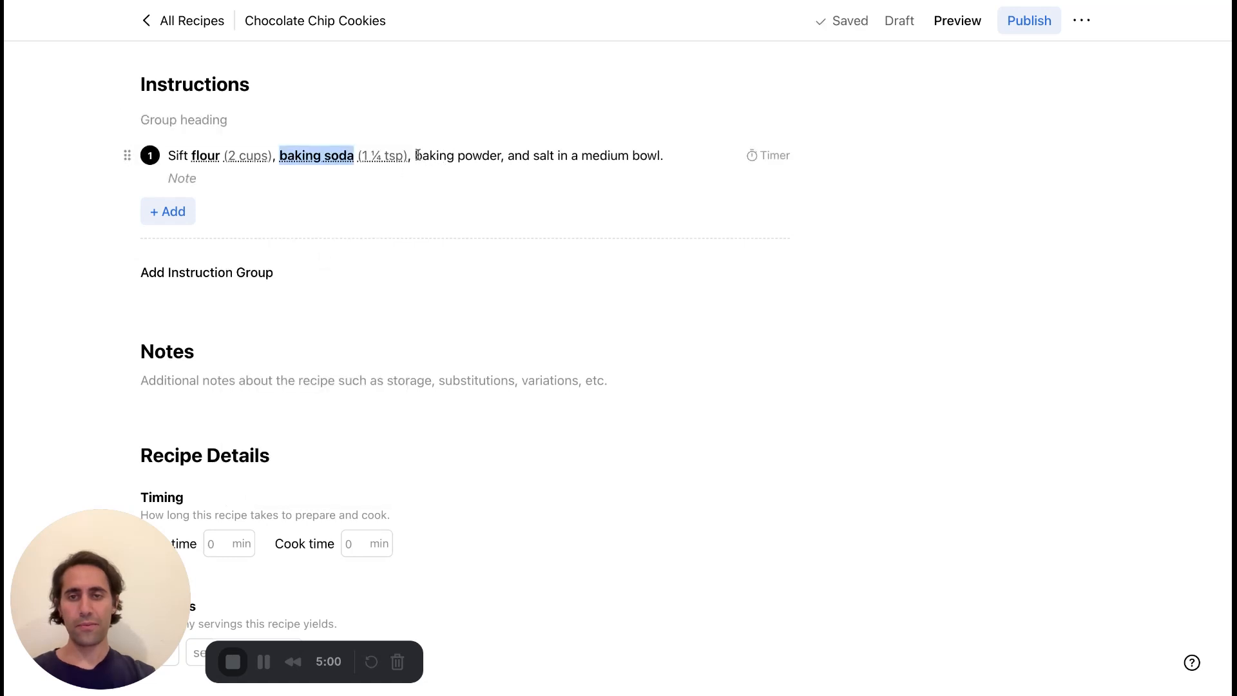
left_click_drag(415, 156, 500, 156)
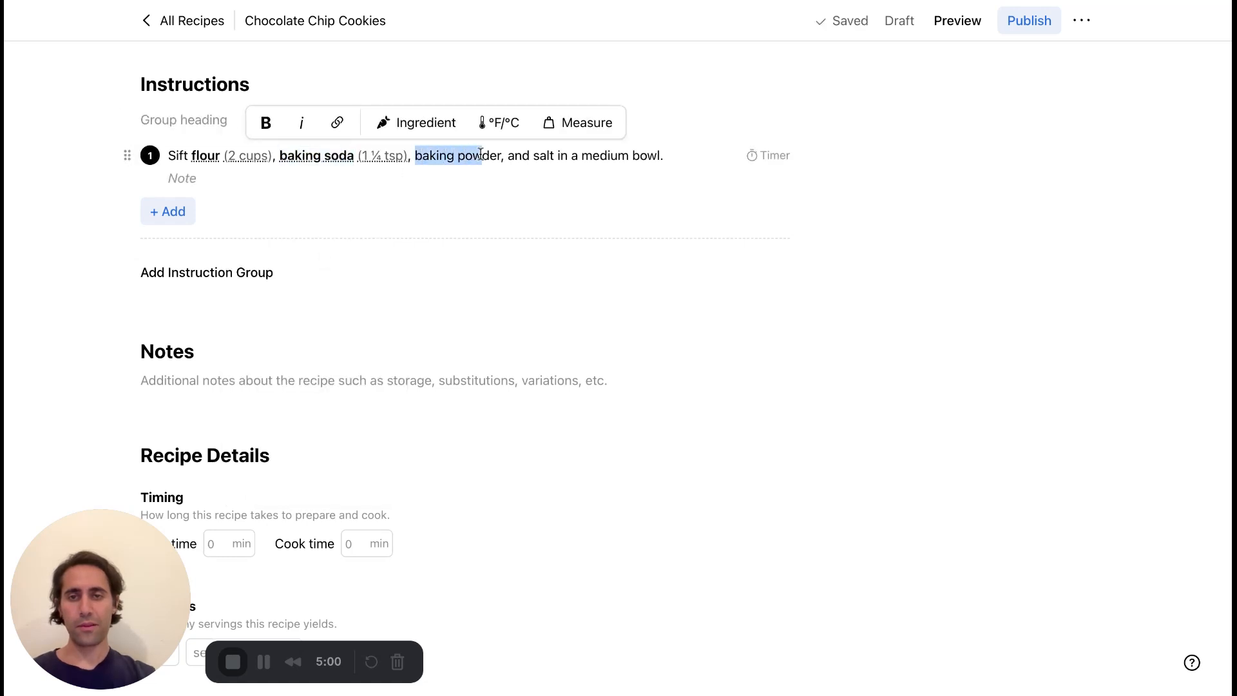
left_click(452, 137)
left_click(455, 296)
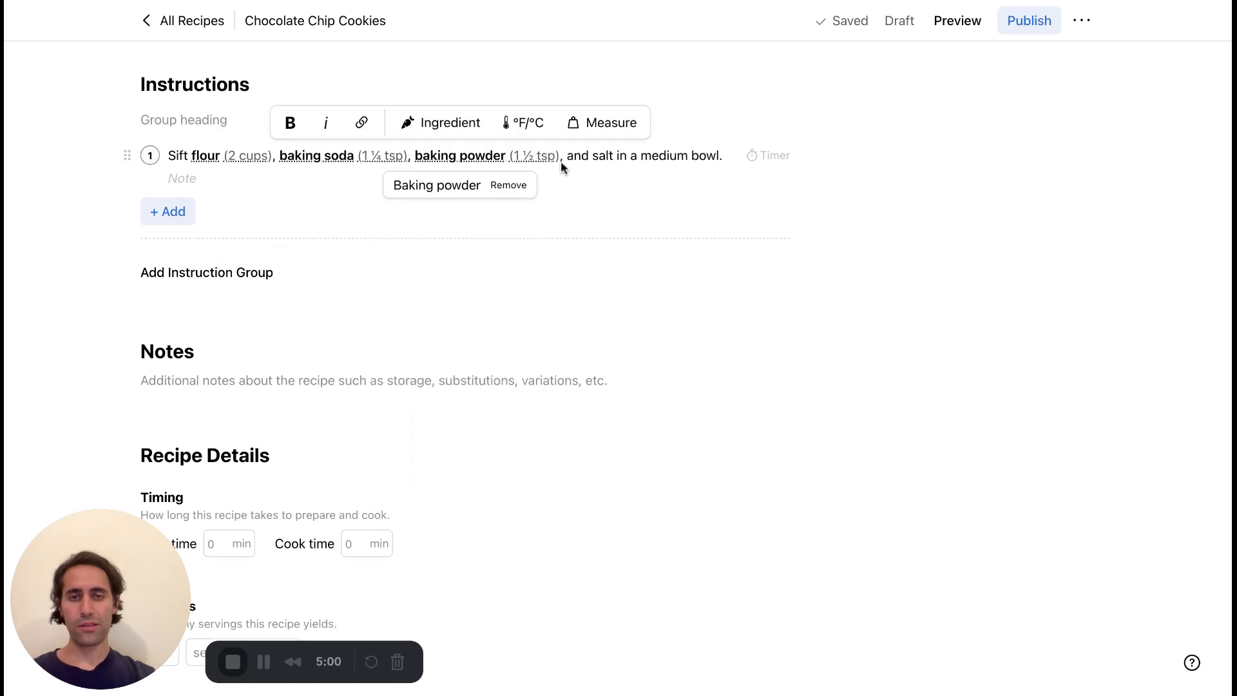
Add Salt to the Dry ingredient group with a quantity of 2 Tbsp.
double_click(603, 156)
left_click(603, 136)
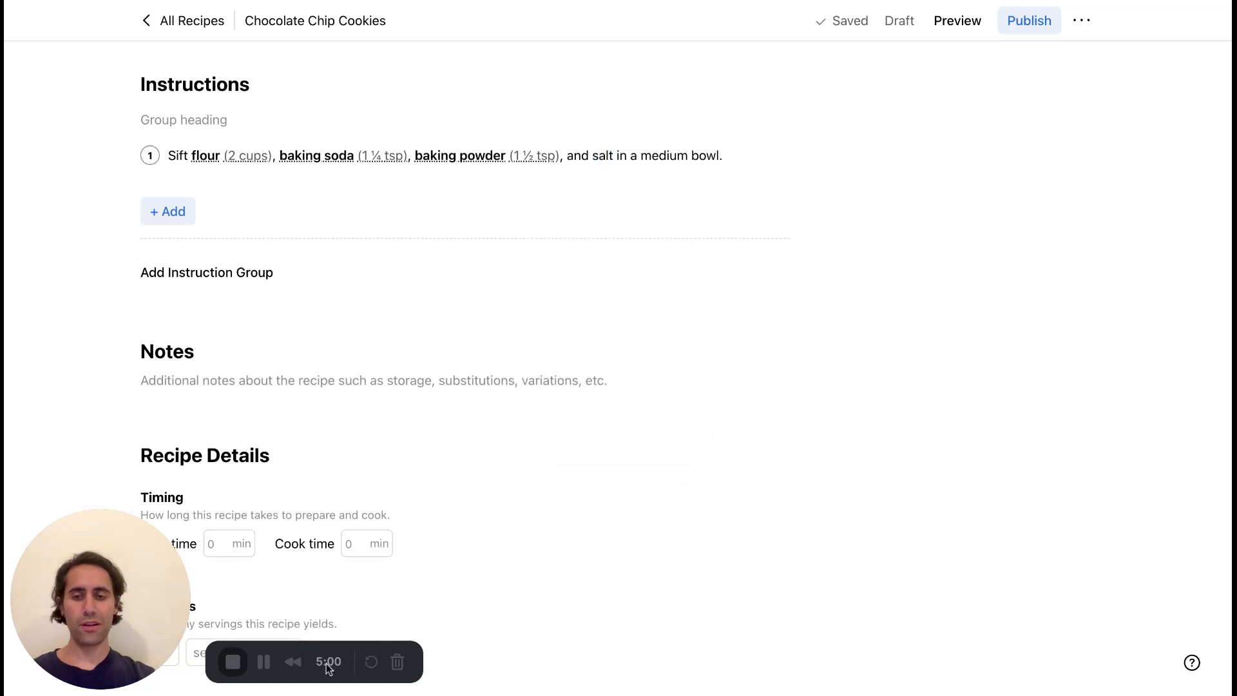
scroll(724, 403, "up", 10)
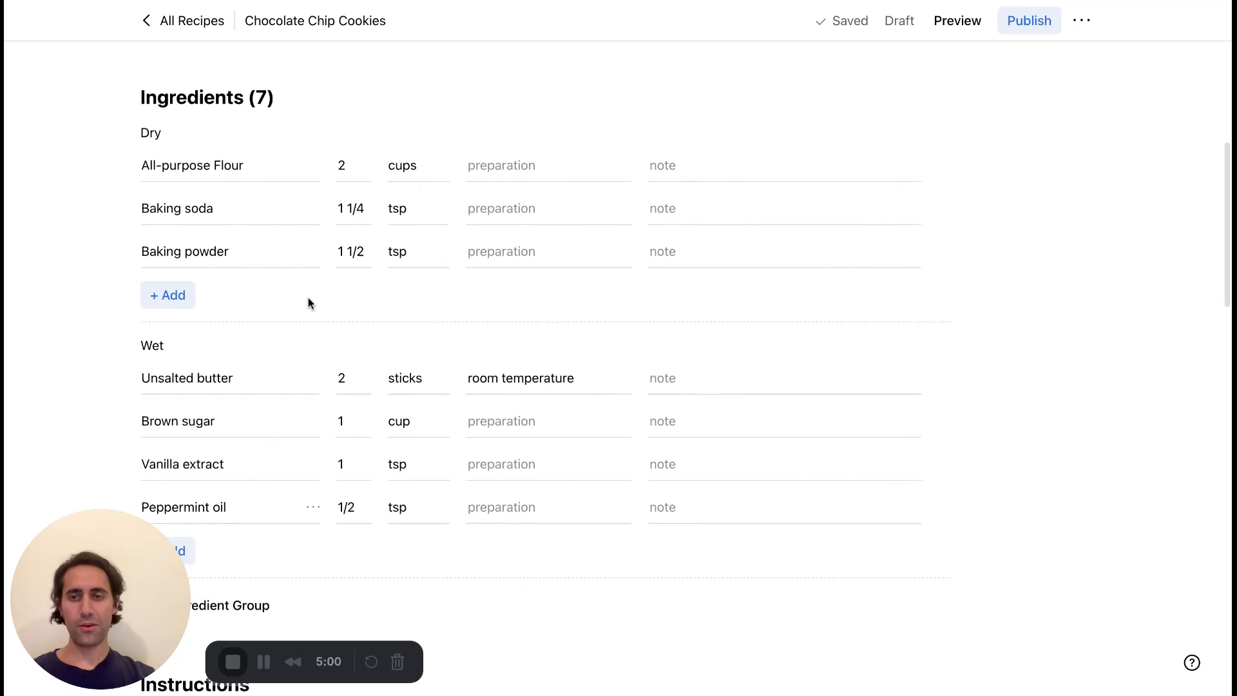
left_click(167, 294)
type("Salt")
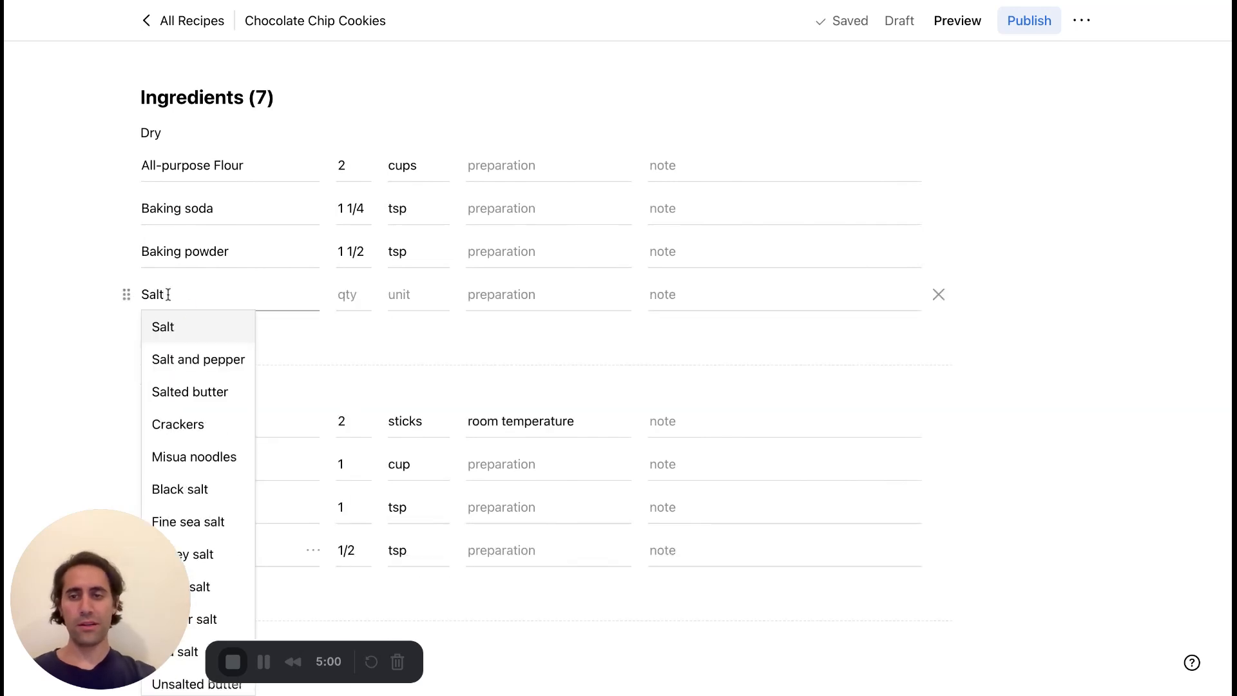
left_click(191, 329)
left_click(347, 294)
type("2")
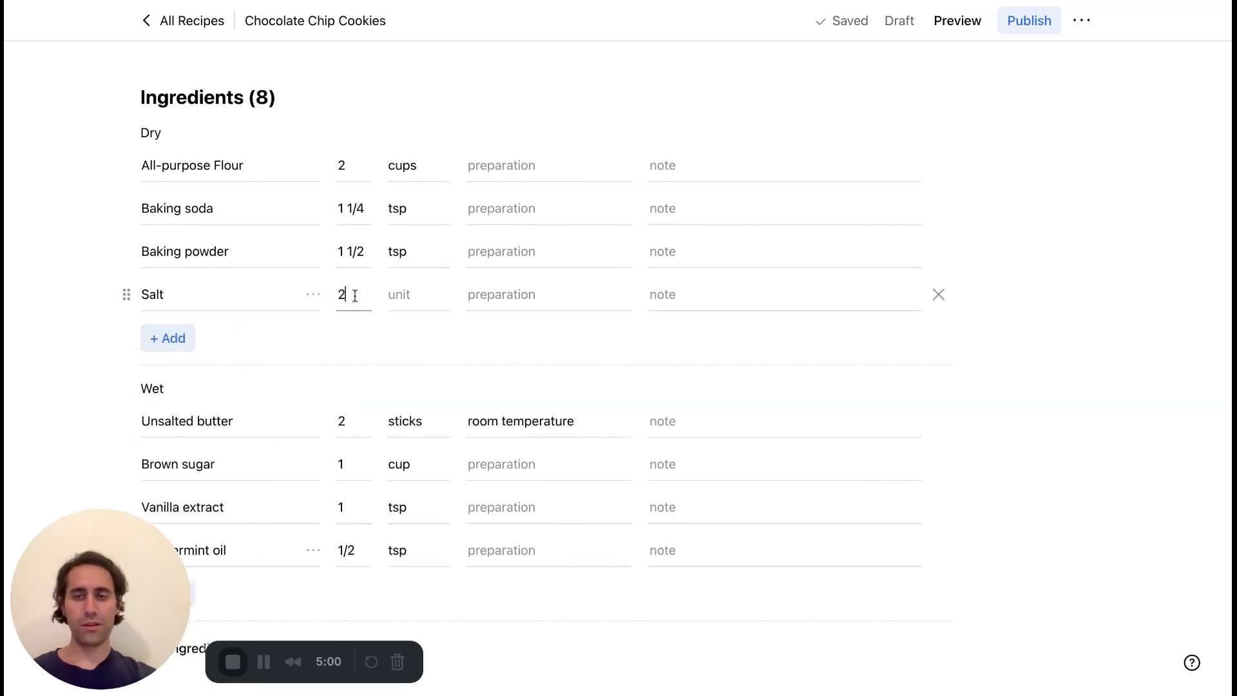
key("Tab")
type("tab")
key("Return")
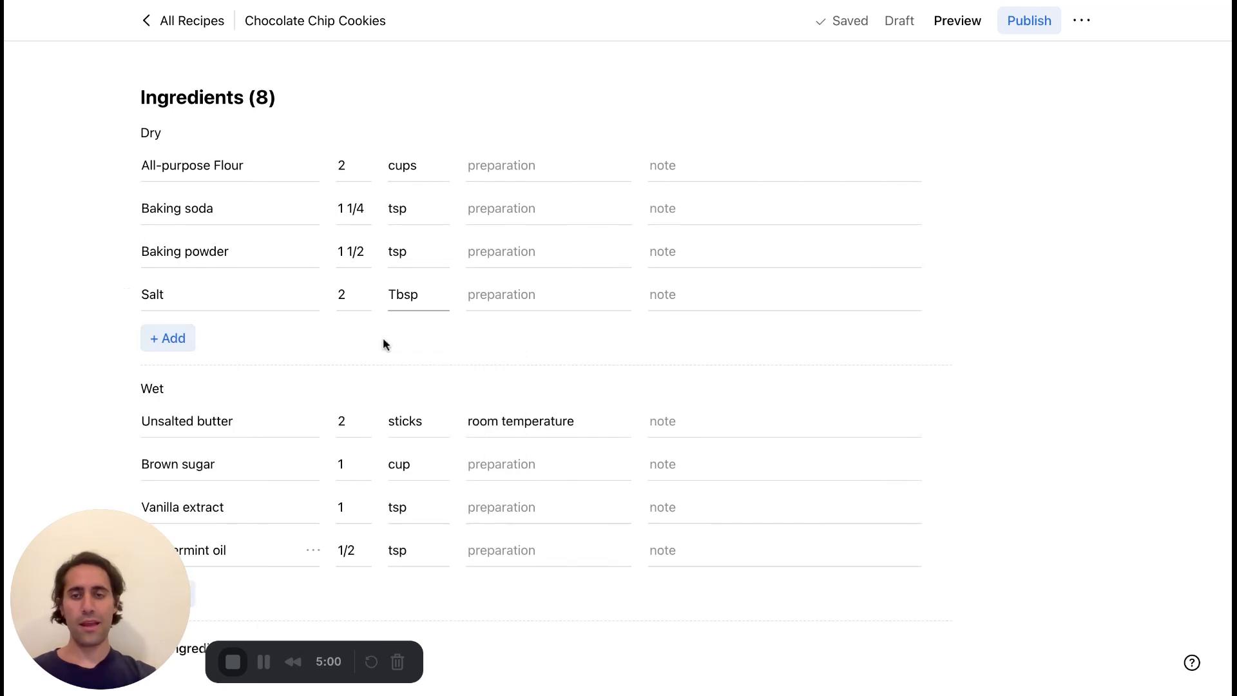
Set the display name of the Salt ingredient to "Salt special name".
scroll(383, 337, "down", 5)
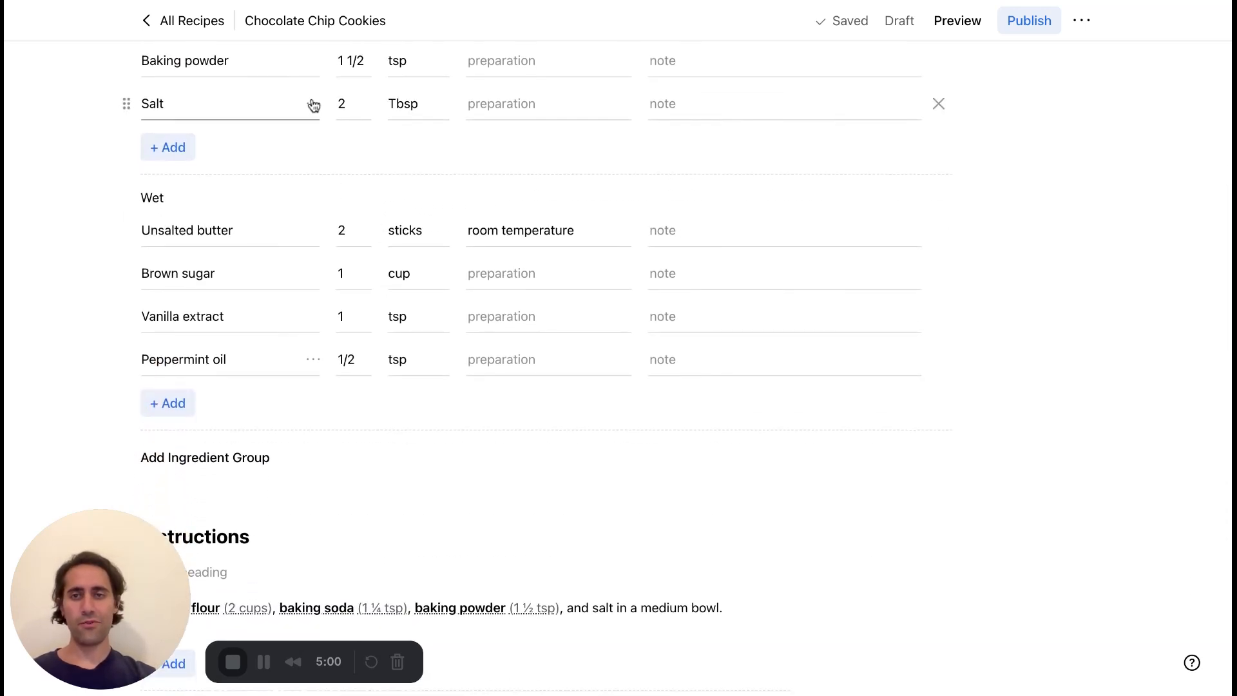
left_click(312, 103)
type("Salt special name")
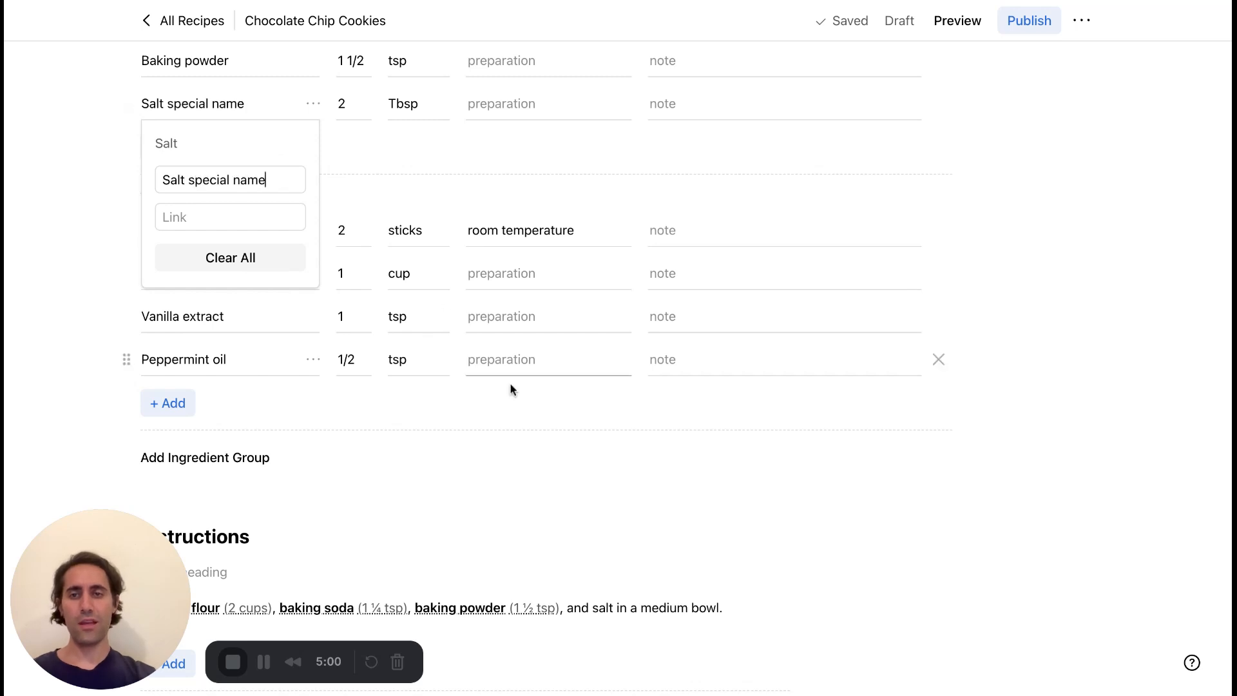
left_click(513, 428)
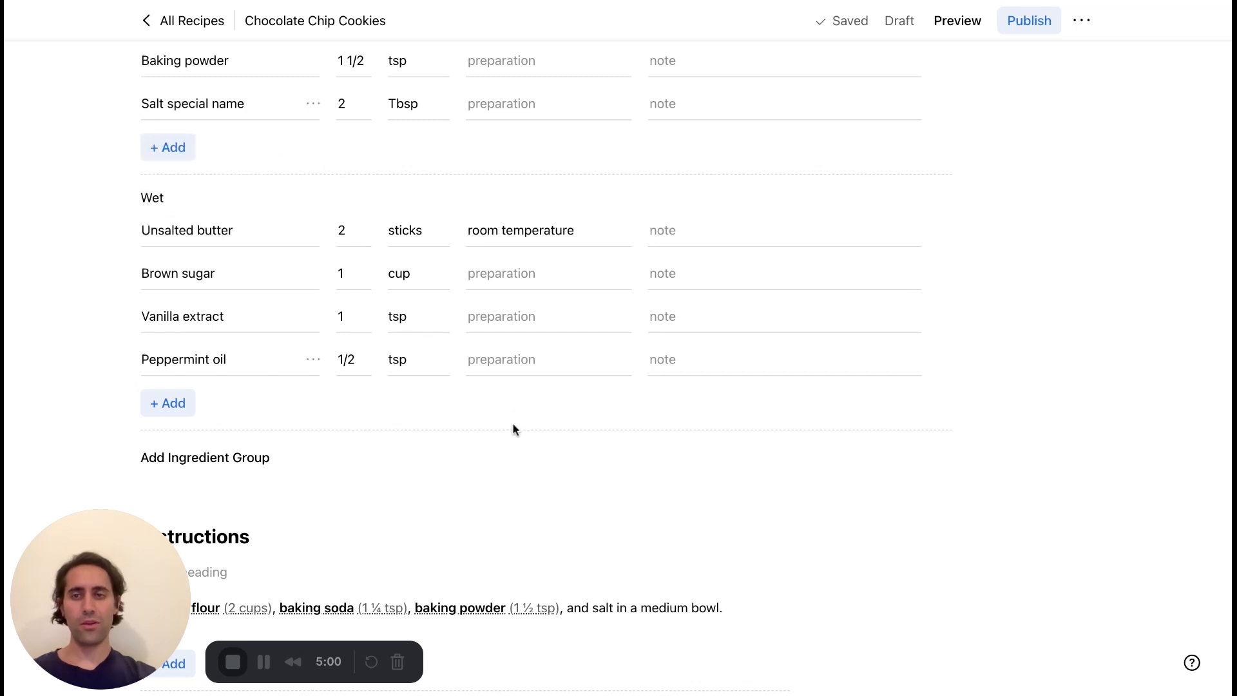
Link the word "salt" in the first instruction to the "Salt special name" ingredient (2 Tbsp).
scroll(514, 428, "down", 10)
double_click(596, 209)
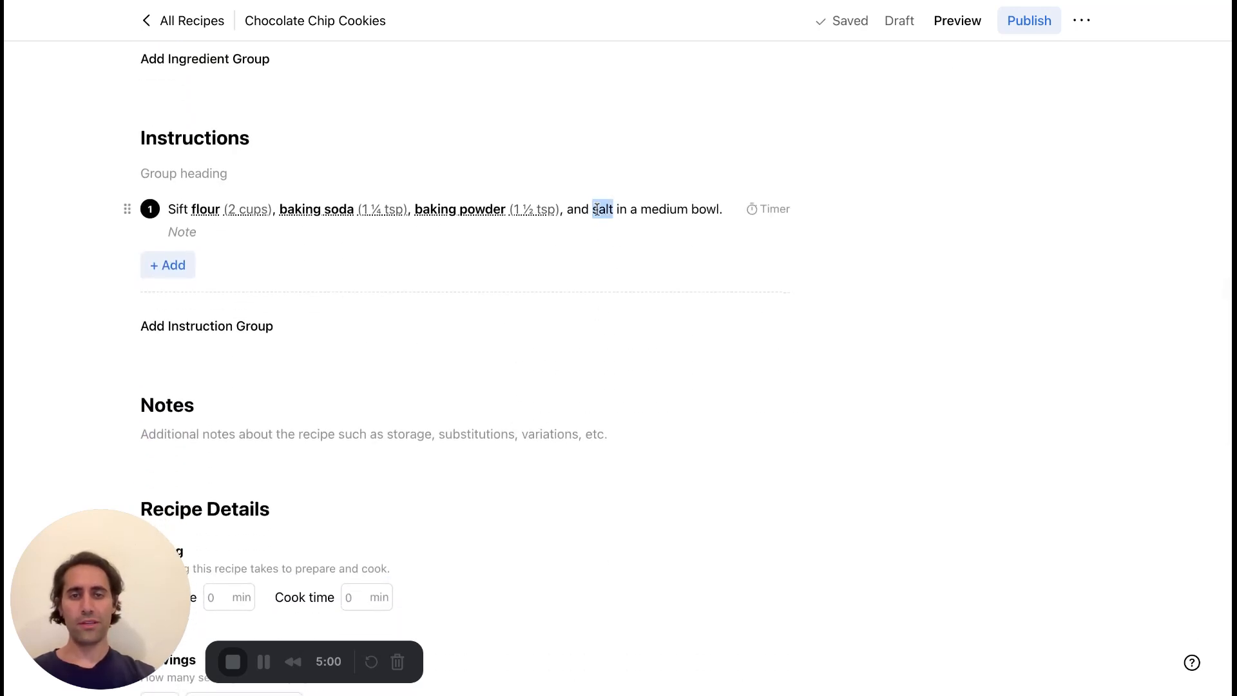
left_click(596, 176)
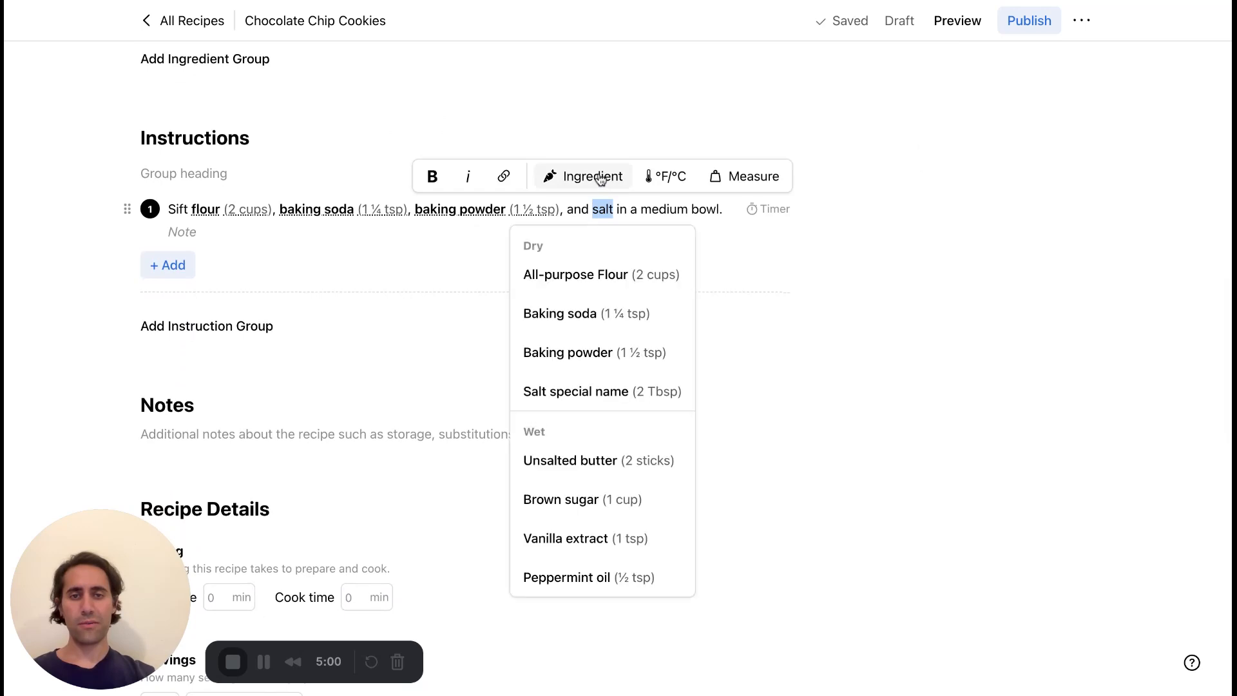
left_click(601, 394)
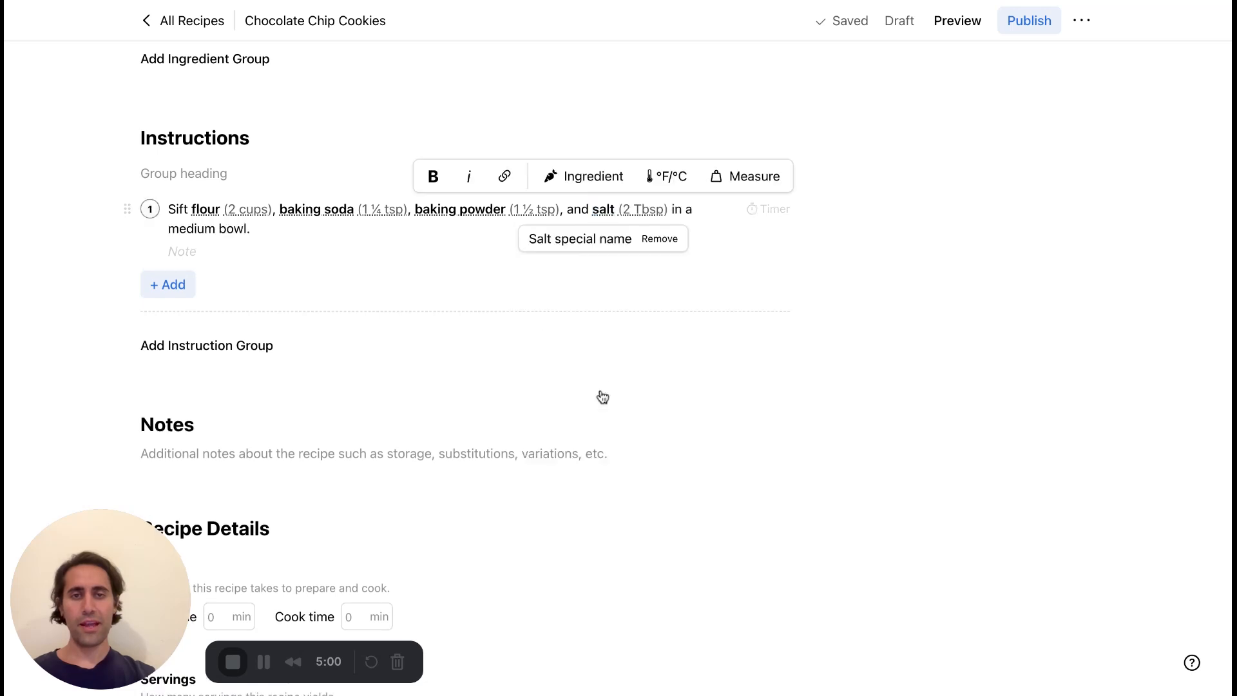
left_click(713, 351)
Try a 10-minute timer on the first instruction and clear it again.
scroll(712, 351, "down", 1)
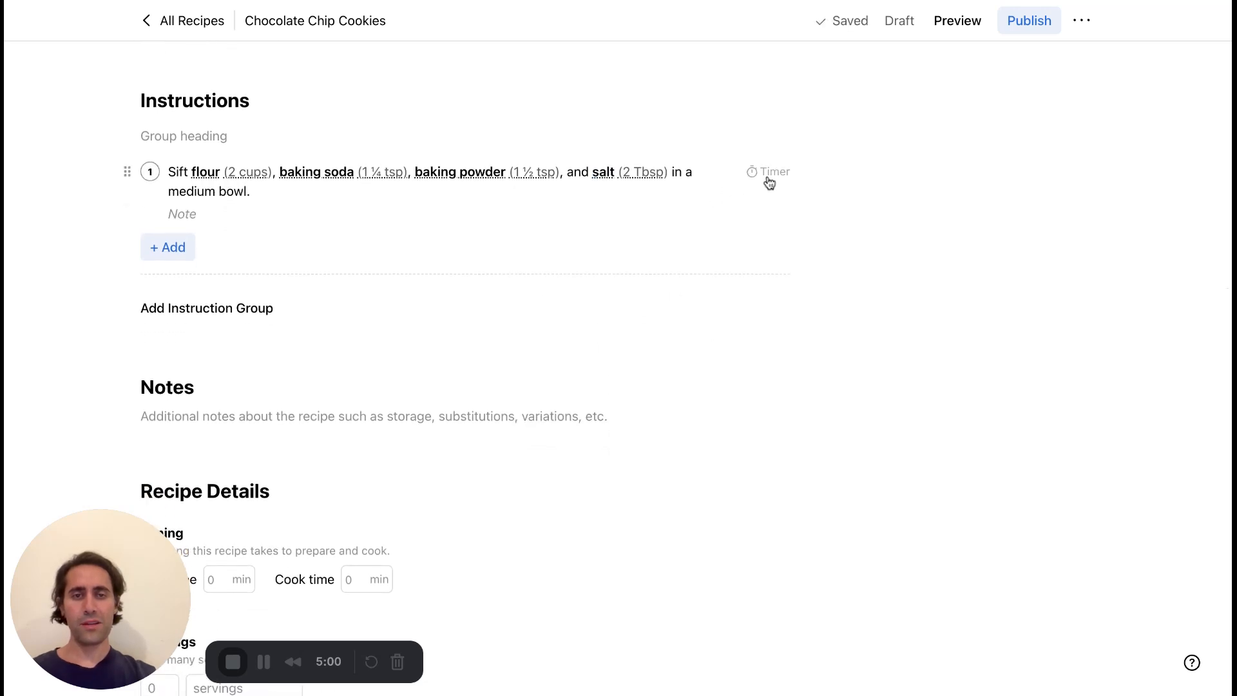
left_click(773, 178)
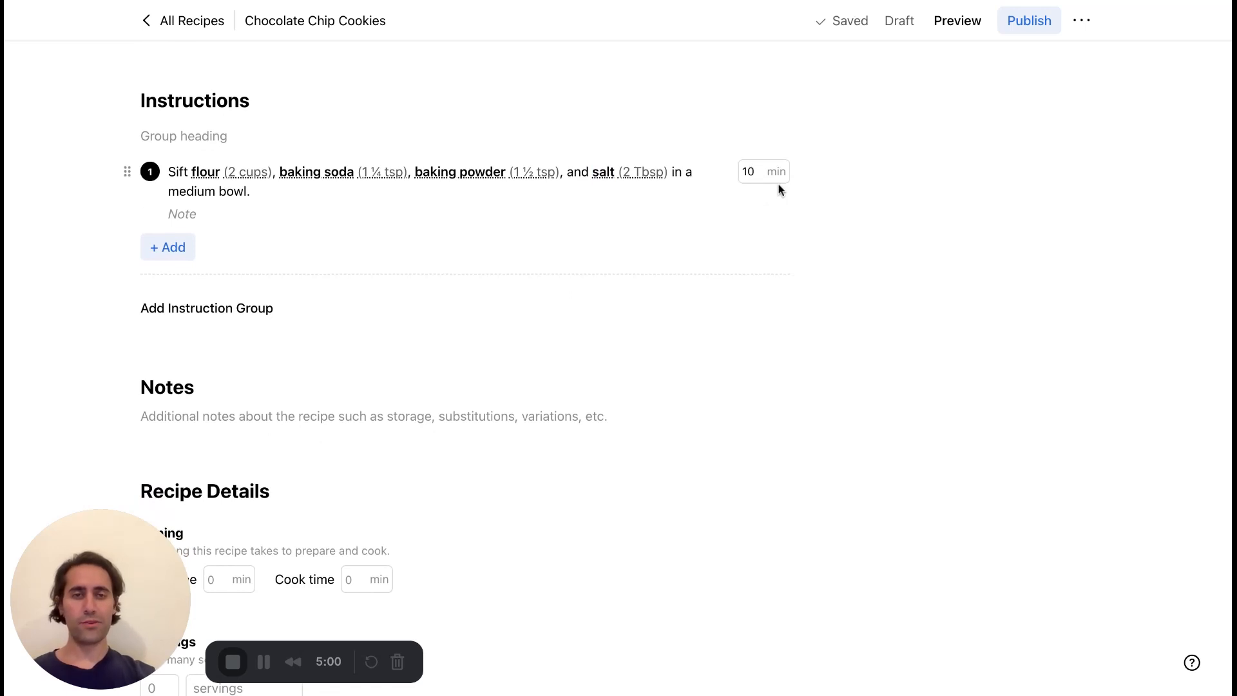
key("BackSpace")
key("BackSpace")
left_click(801, 200)
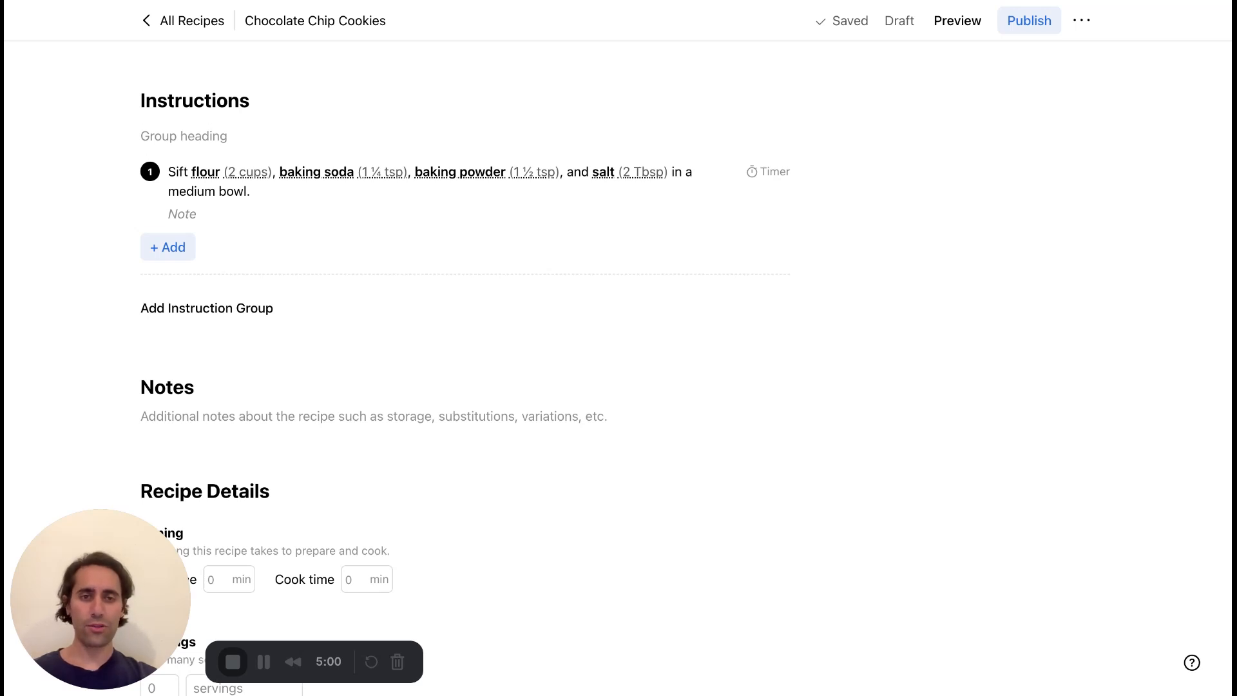
Add a second instruction reading "Preheat the oven to 325F.".
scroll(741, 157, "down", 1)
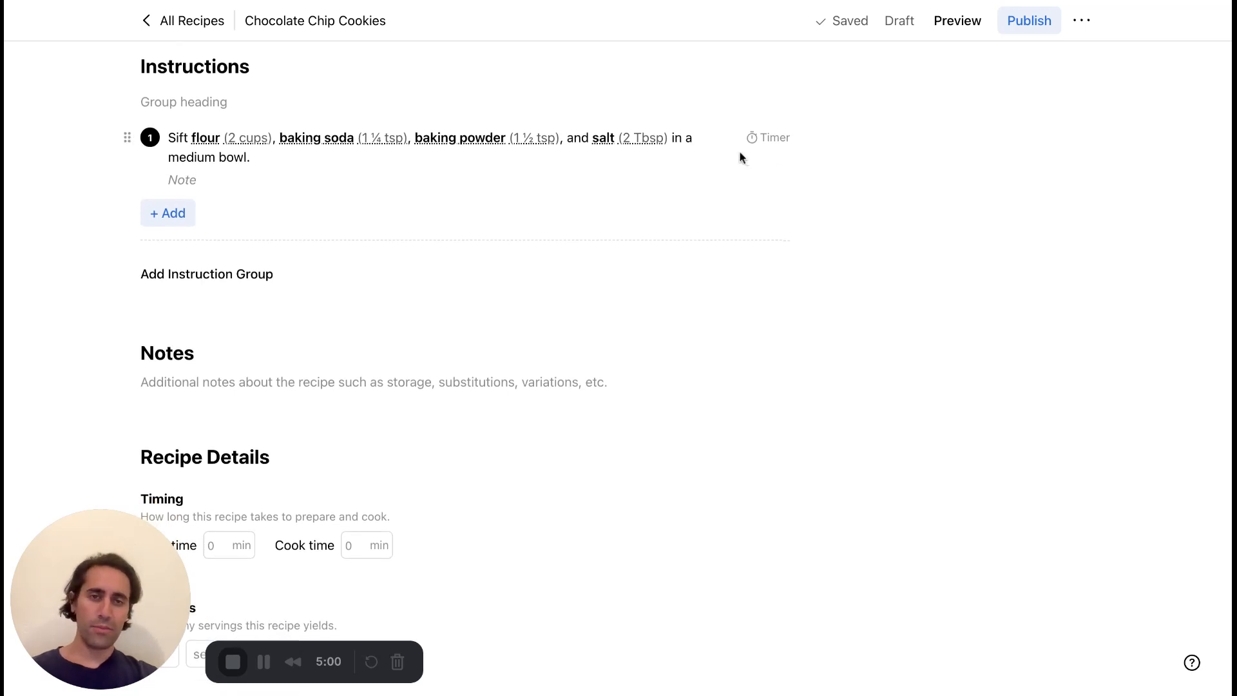
scroll(591, 223, "down", 1)
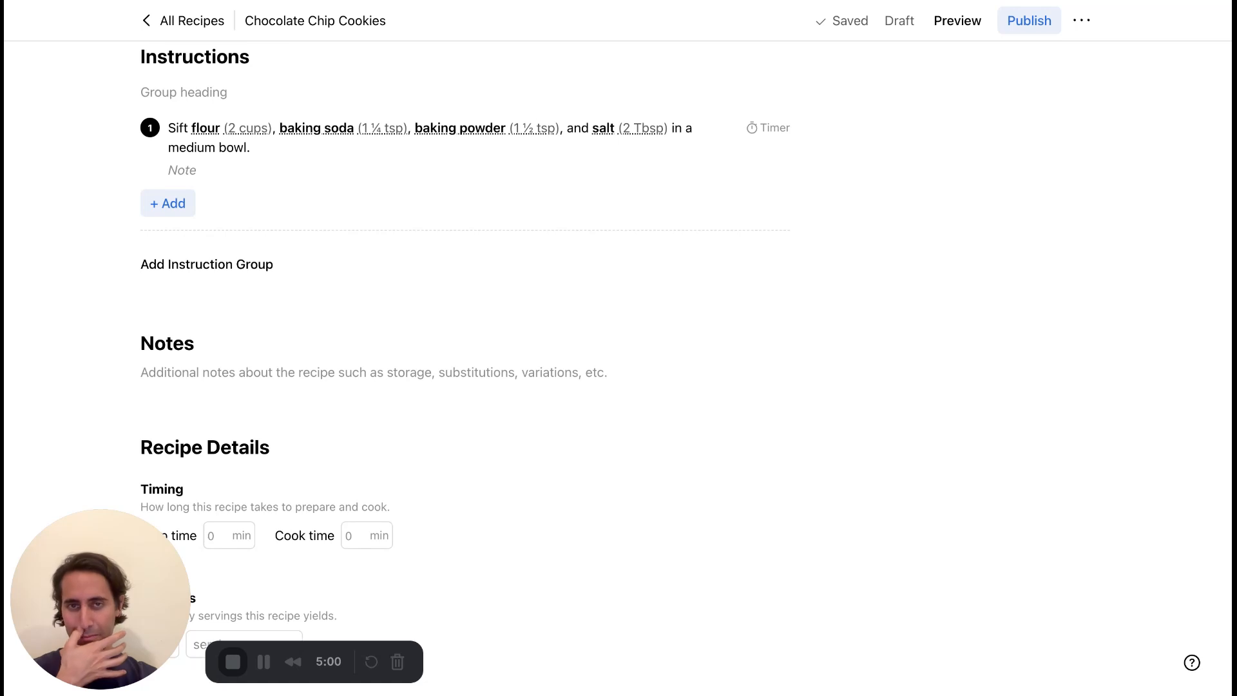
scroll(683, 367, "down", 1)
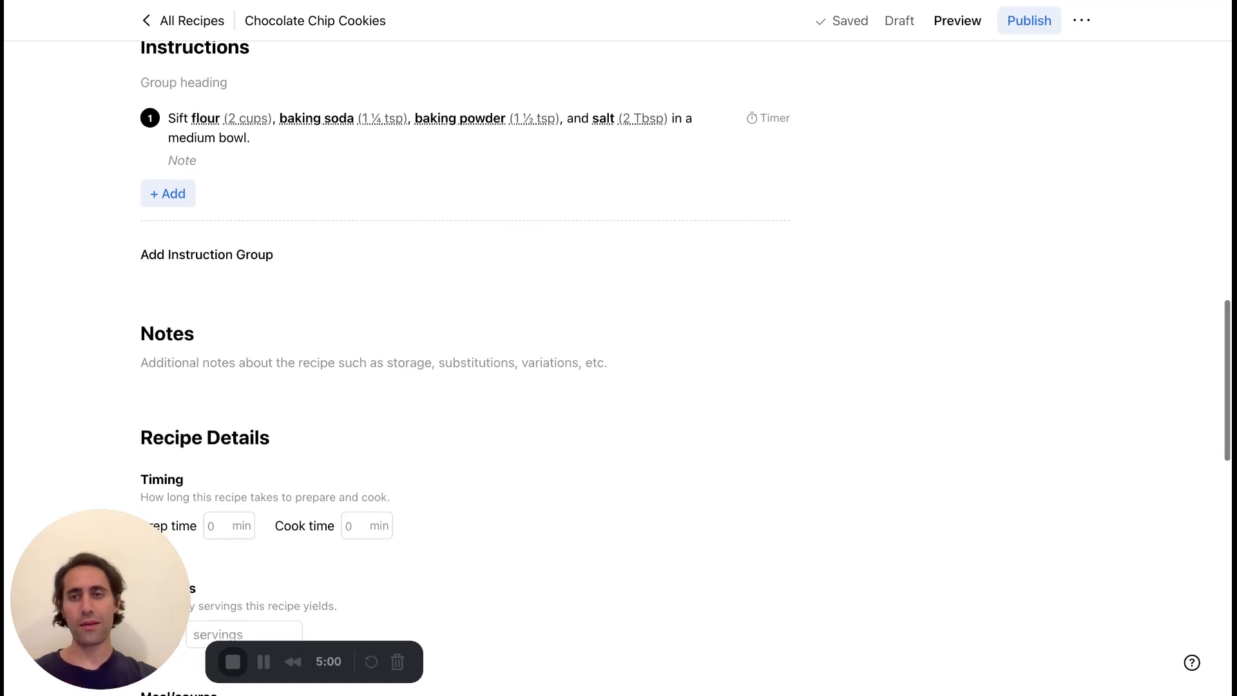
left_click(180, 201)
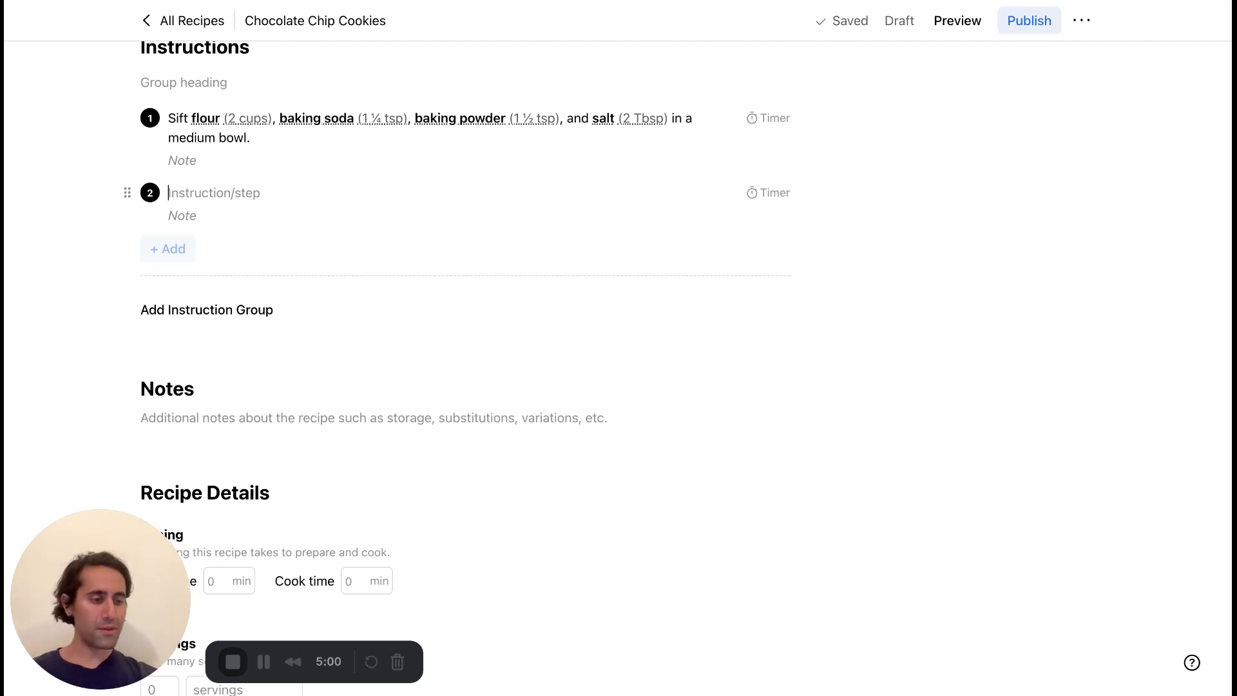
type("Prehea")
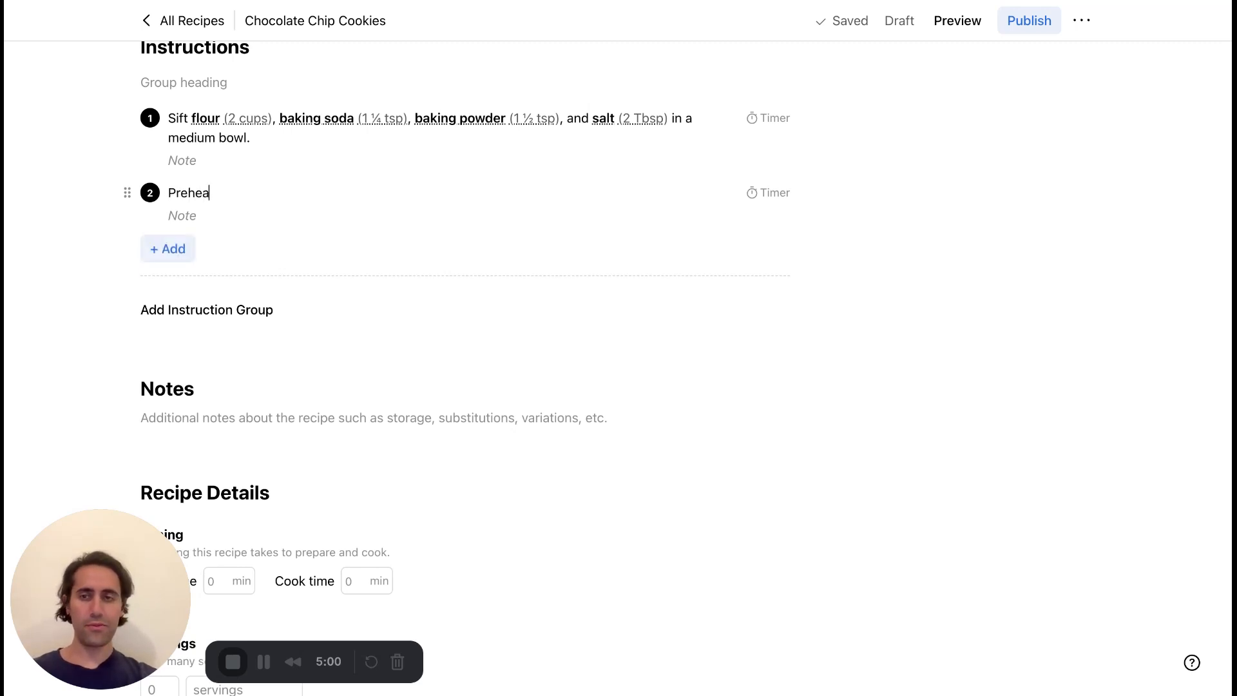
type("t the oven to 325F.")
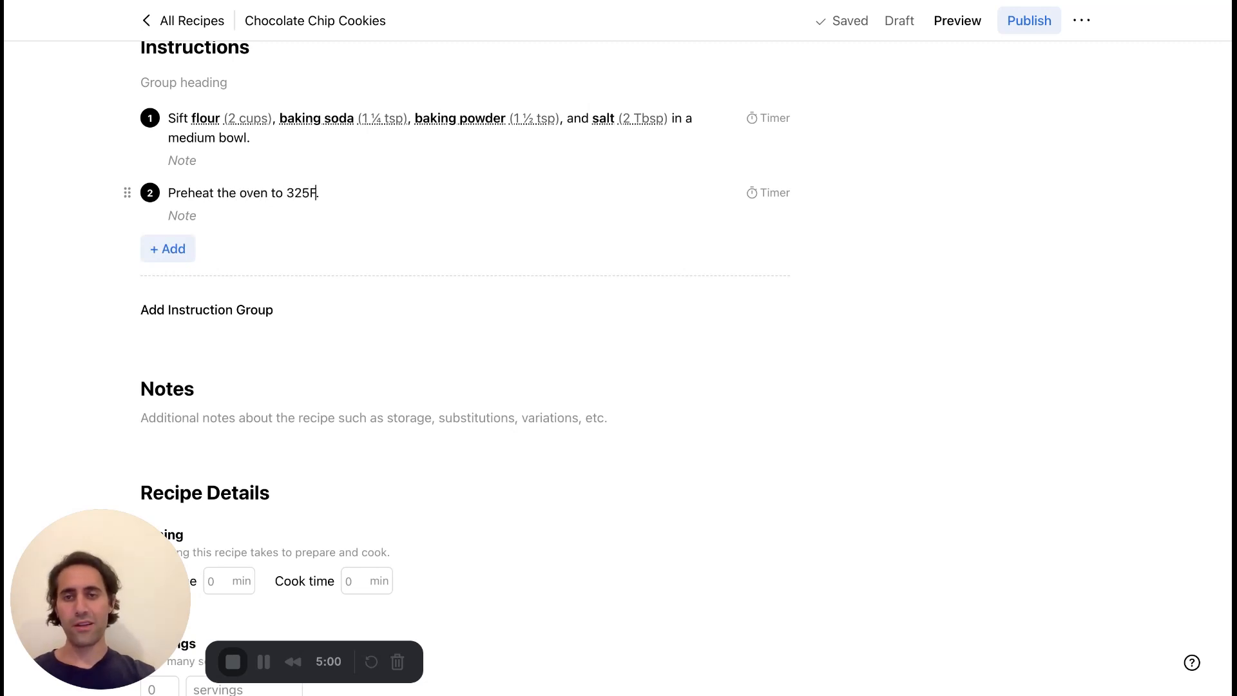
type("F")
Mark "325F" in the second instruction as a convertible temperature of 325 °F.
key("shift+alt+Left")
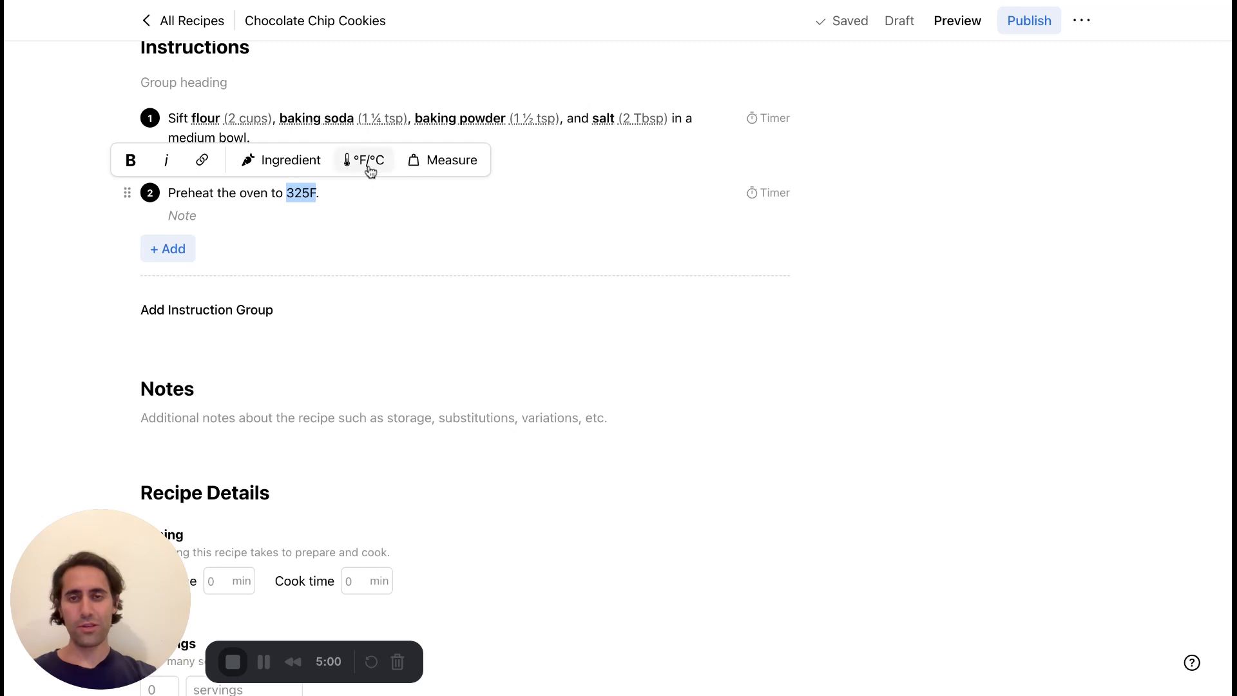
left_click(359, 173)
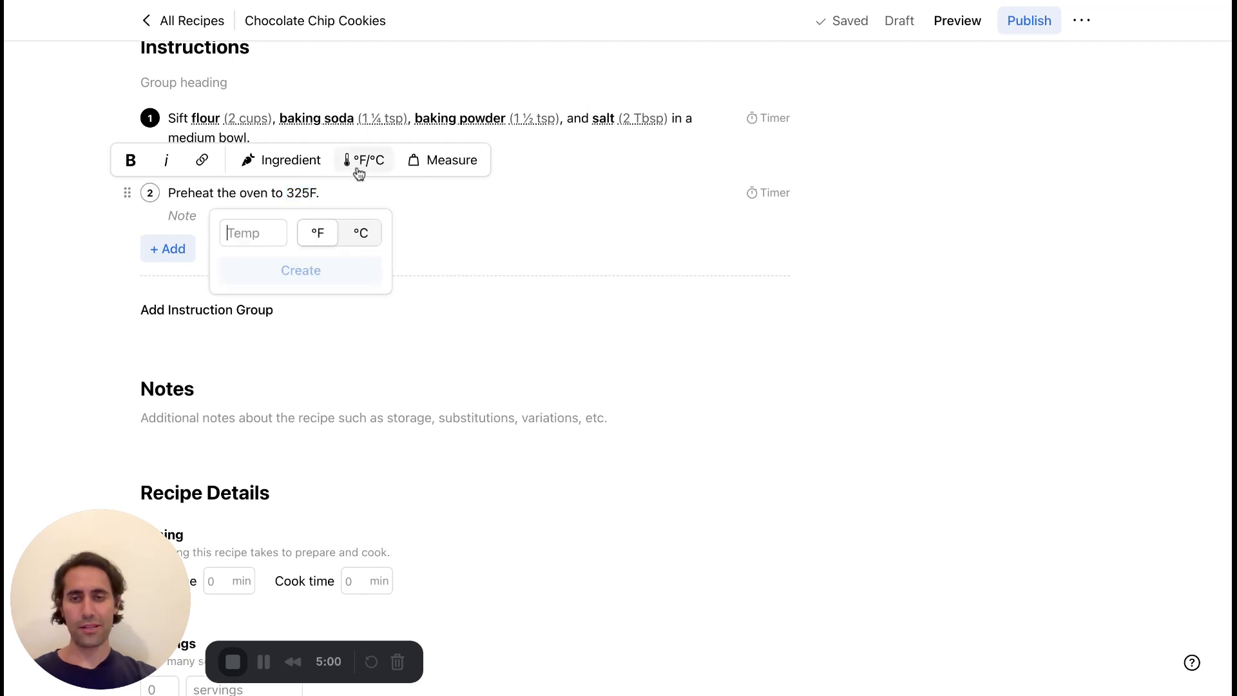
type("325")
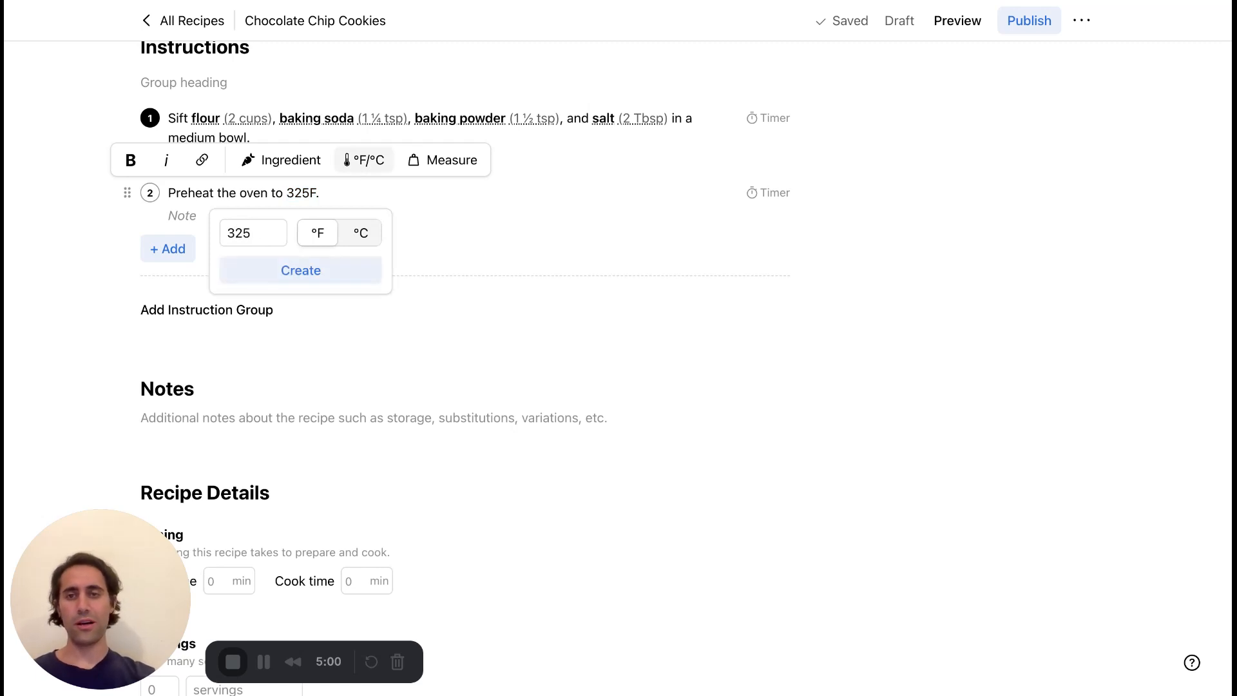
left_click(345, 269)
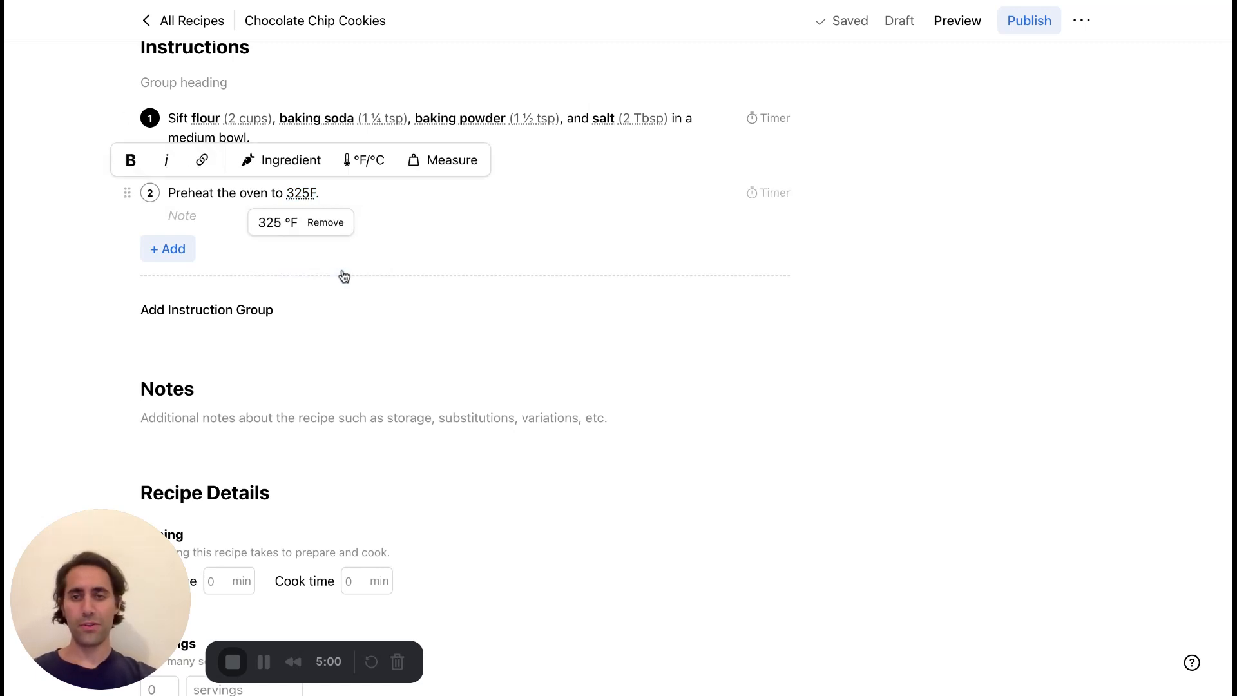
Add a third instruction reading "Cut carrots into 1-inch pieces.".
left_click(345, 192)
key("Return")
type("C")
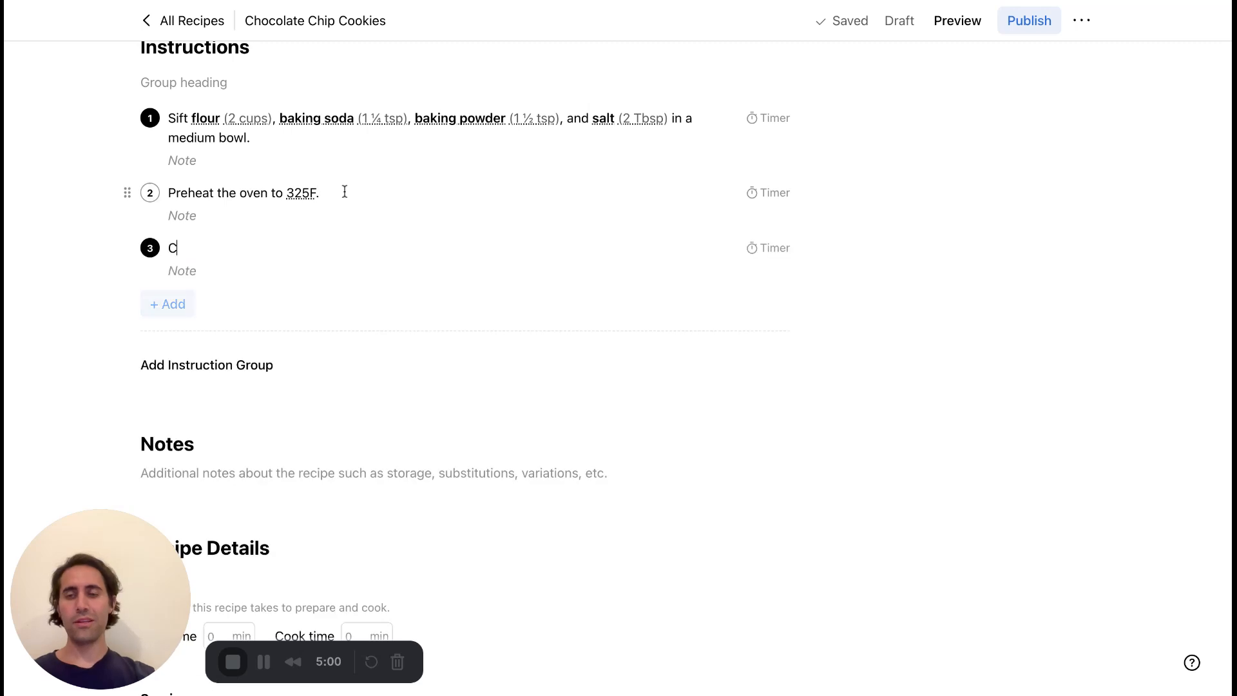
type("ut ca")
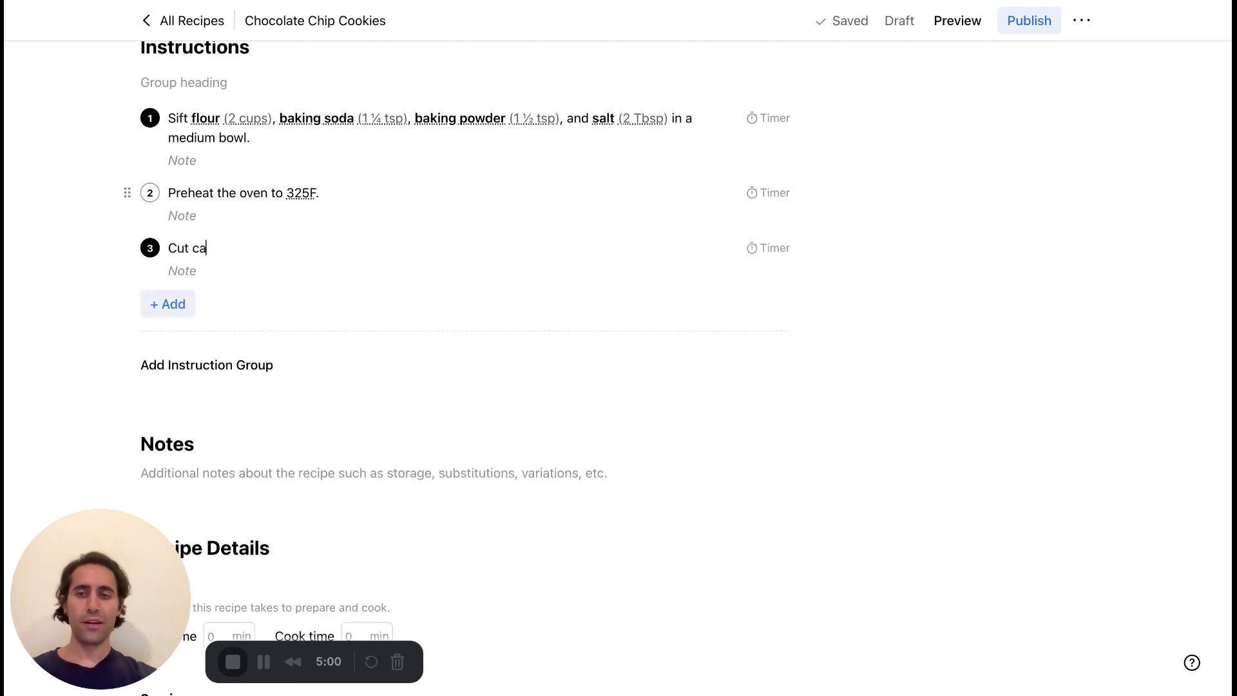
type("rrots into 1")
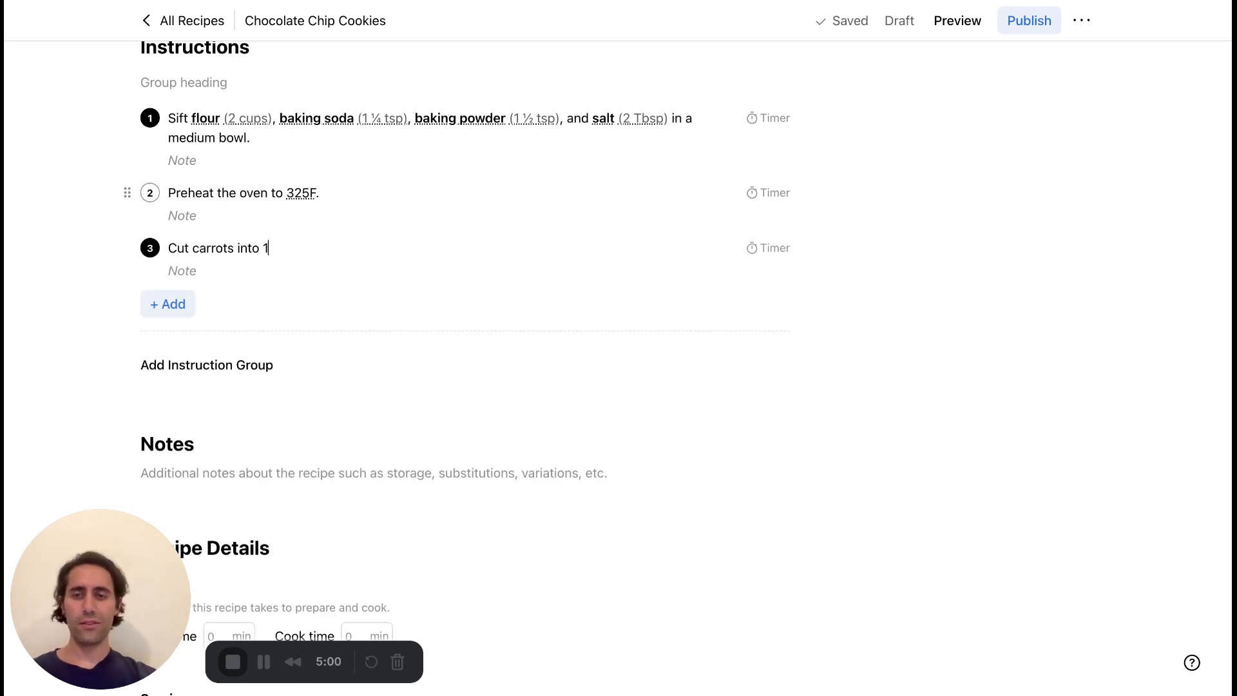
type("-inch piece")
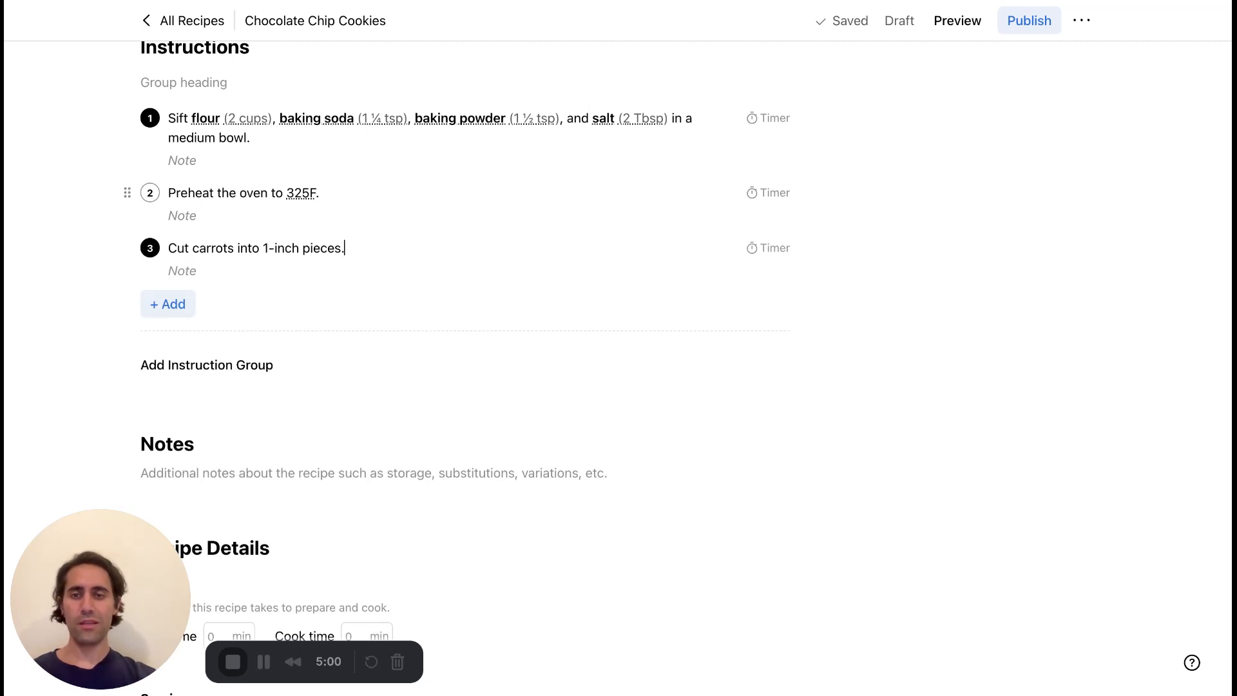
type("s.")
Mark "1-inch" in the third instruction as a convertible measure of 1 inch.
left_click_drag(299, 248, 263, 248)
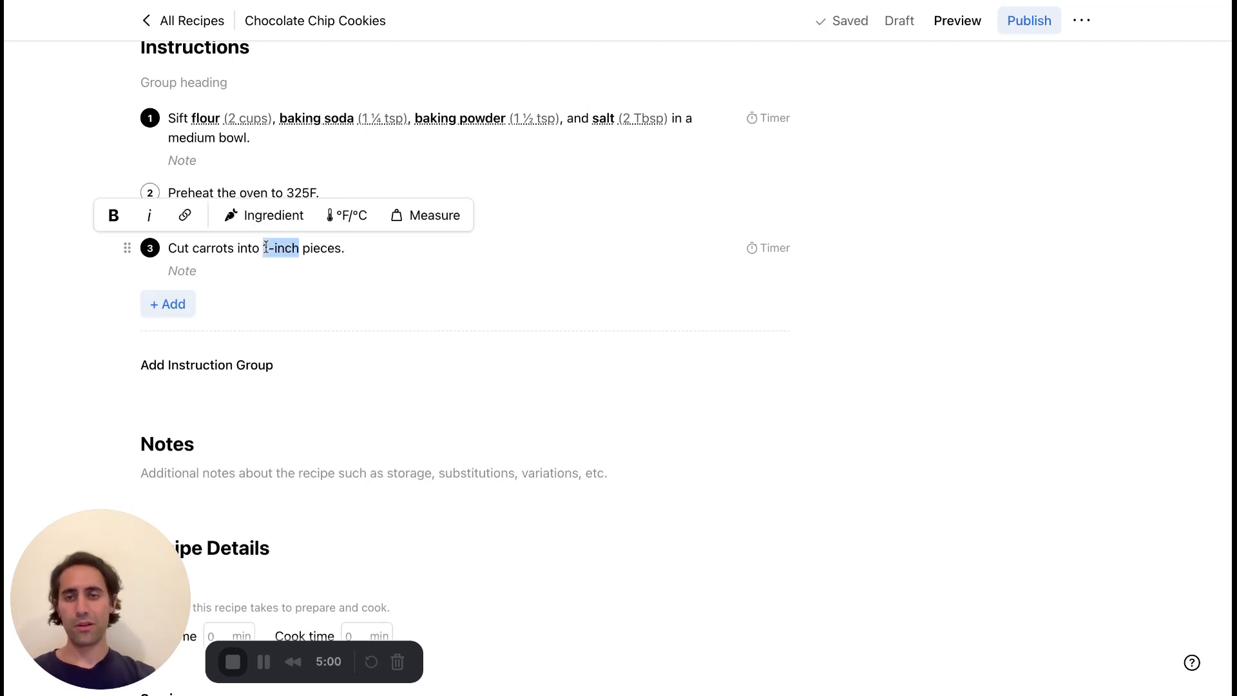
left_click(432, 225)
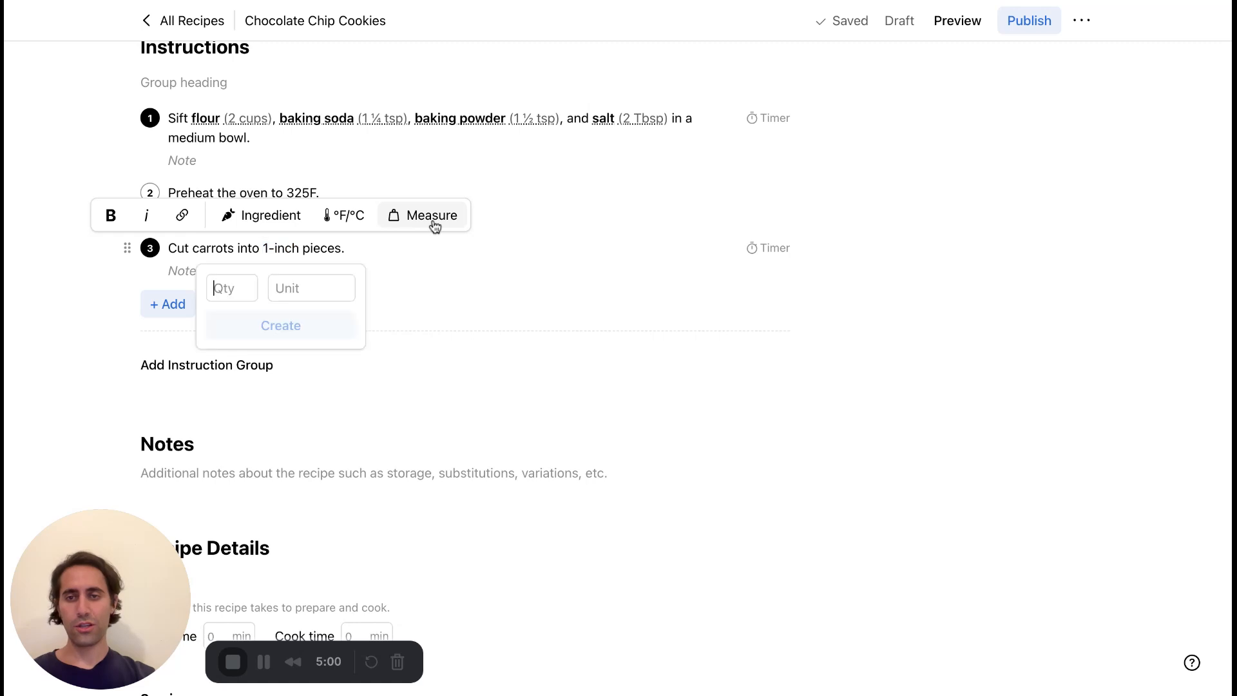
type("1")
key("Tab")
type("in")
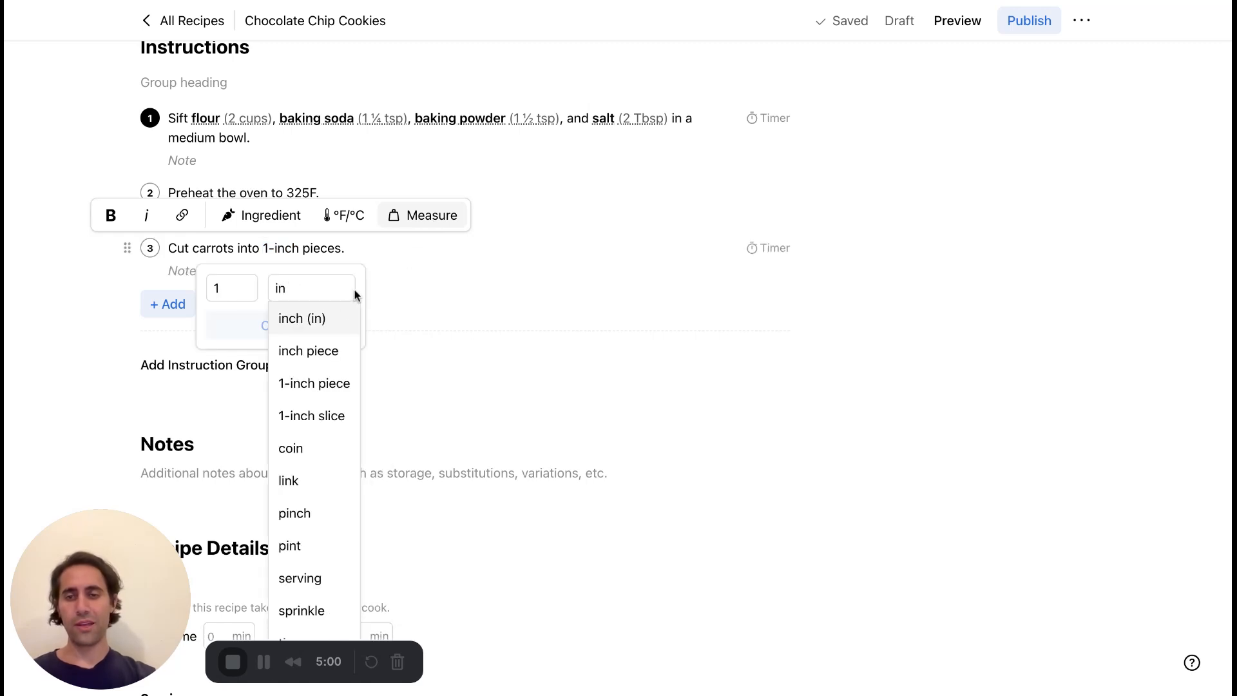
left_click(337, 318)
left_click(324, 332)
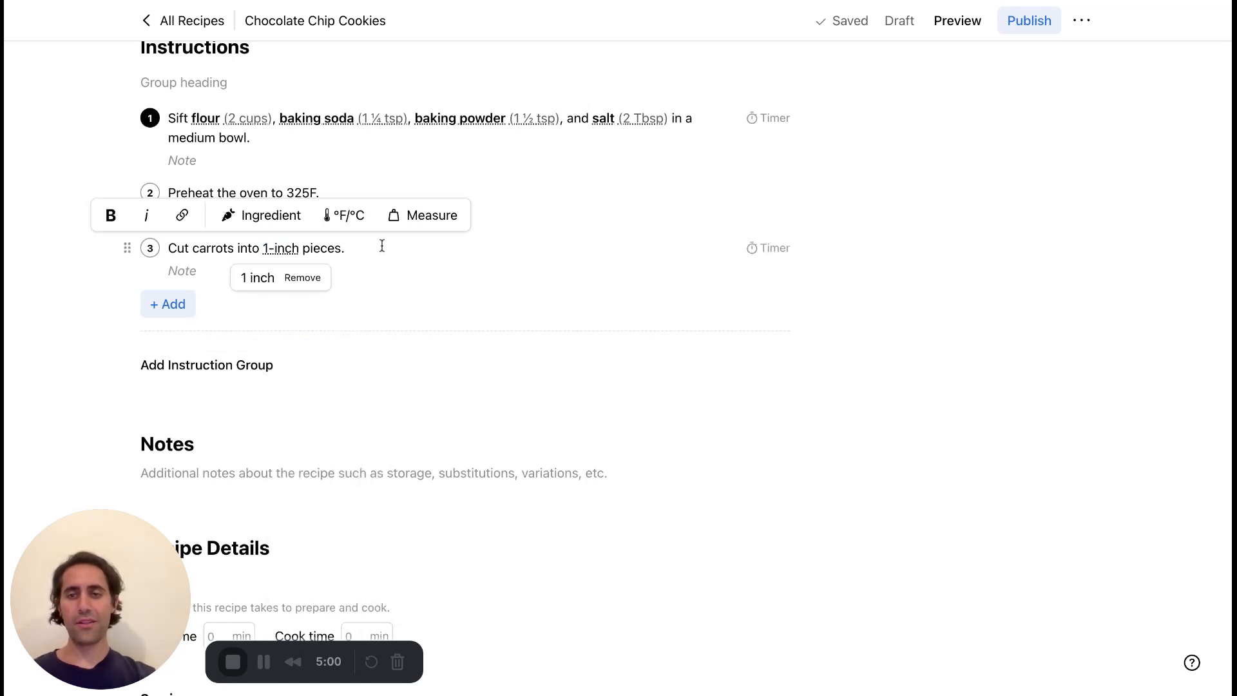
left_click(391, 249)
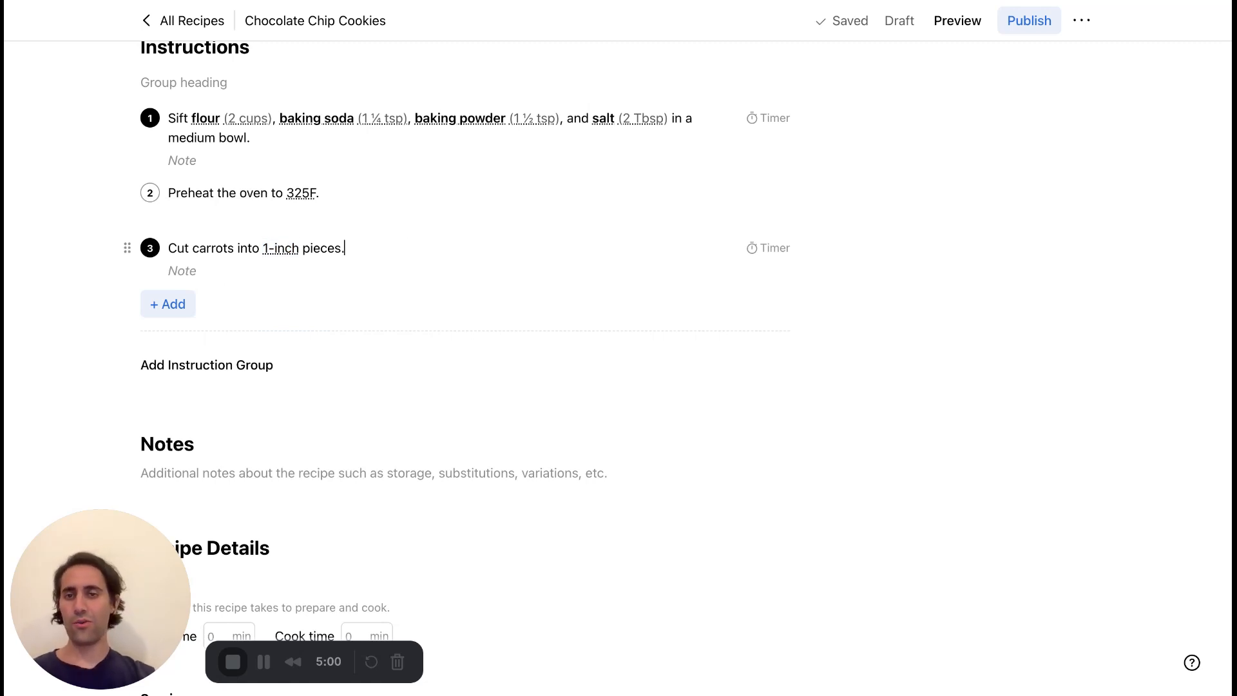
Add a second instruction group with the heading "Brown the butter".
scroll(377, 196, "down", 1)
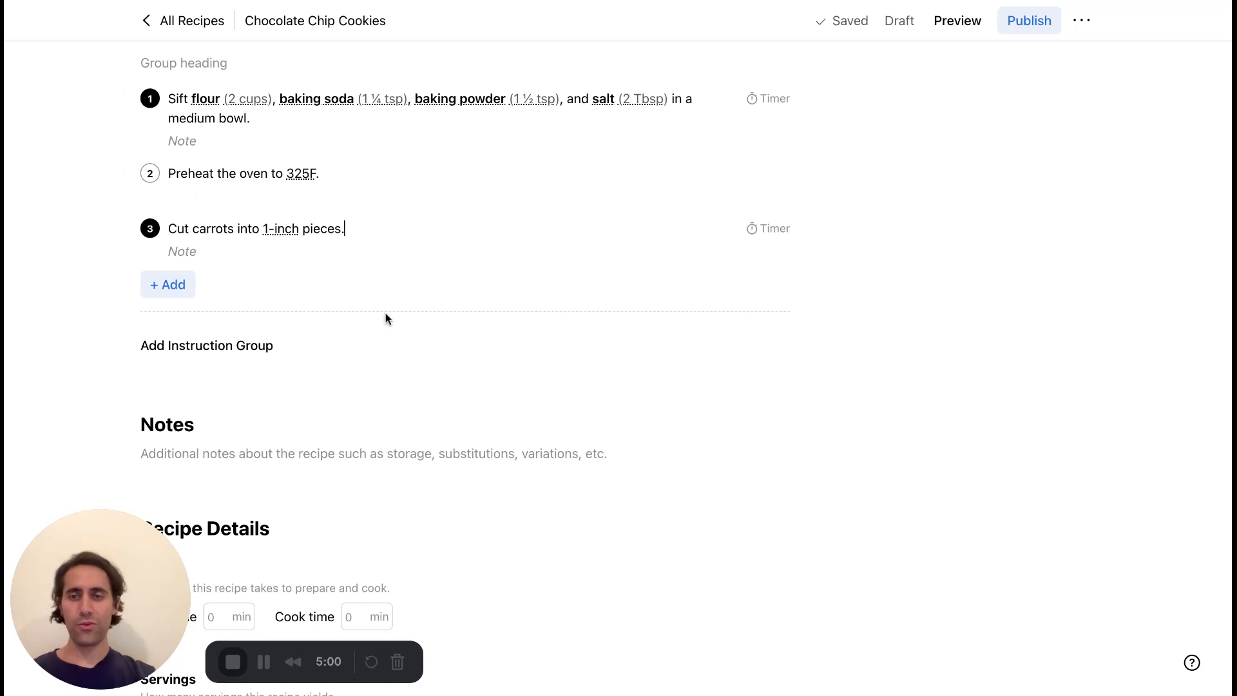
left_click(354, 174)
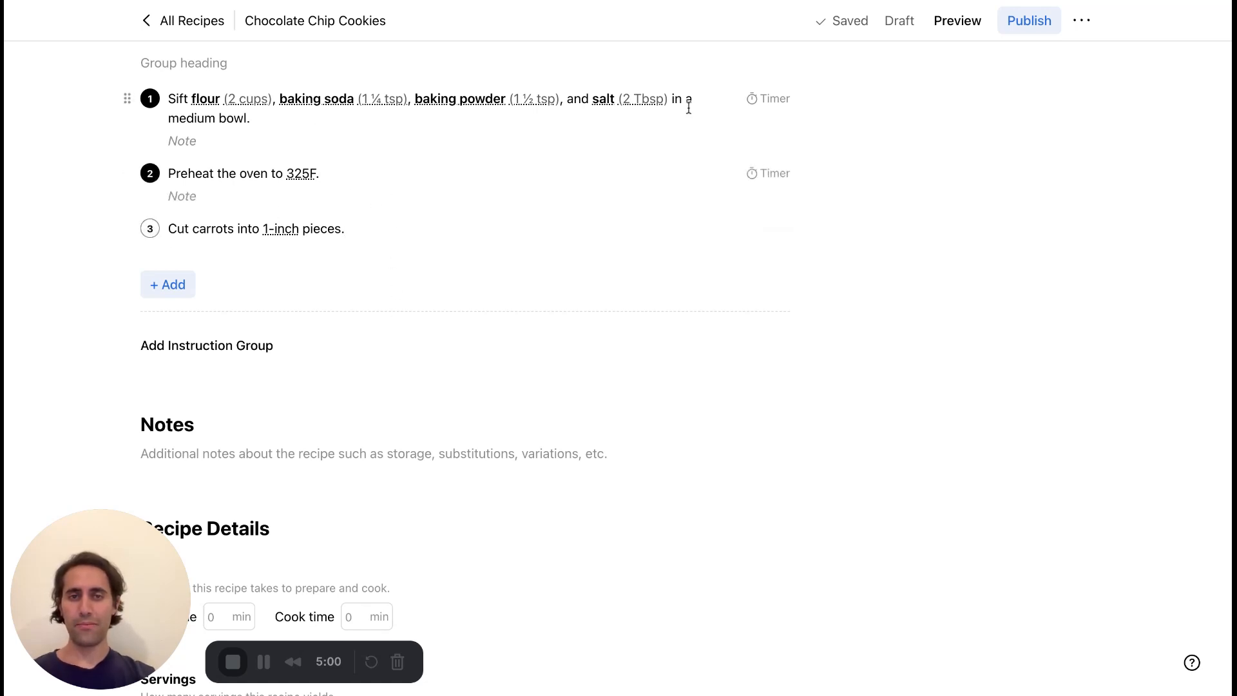
scroll(575, 359, "up", 1)
scroll(575, 359, "down", 2)
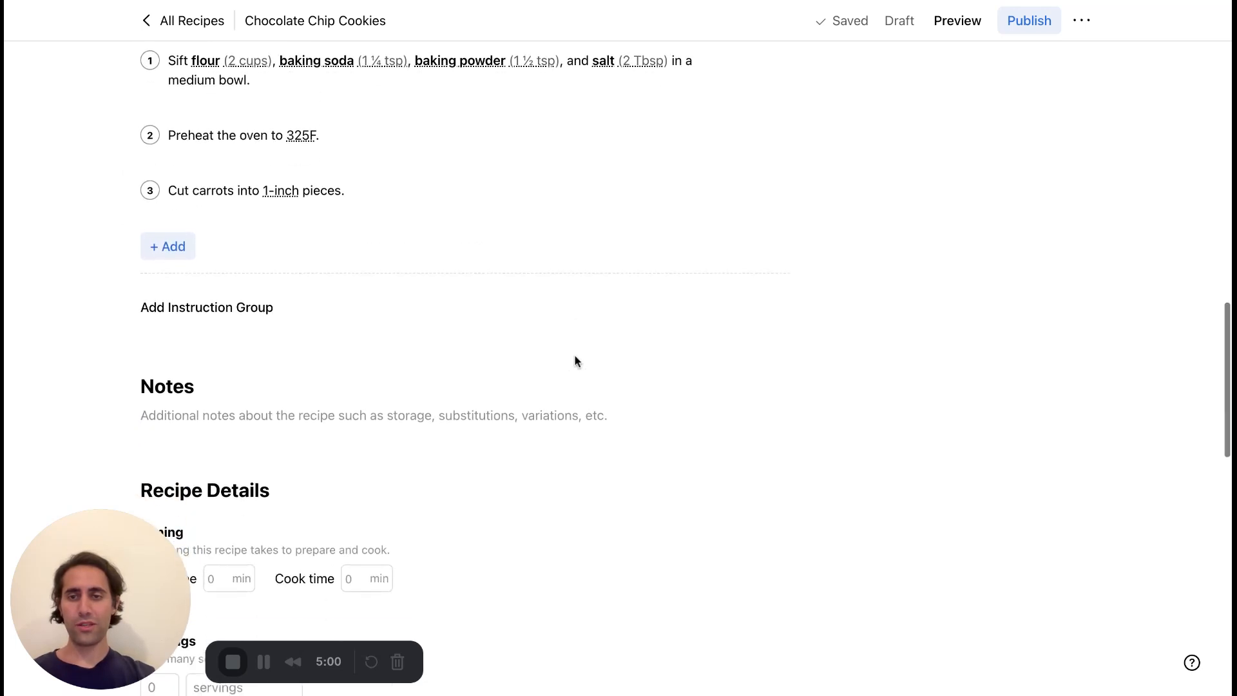
scroll(503, 315, "down", 1)
left_click(260, 258)
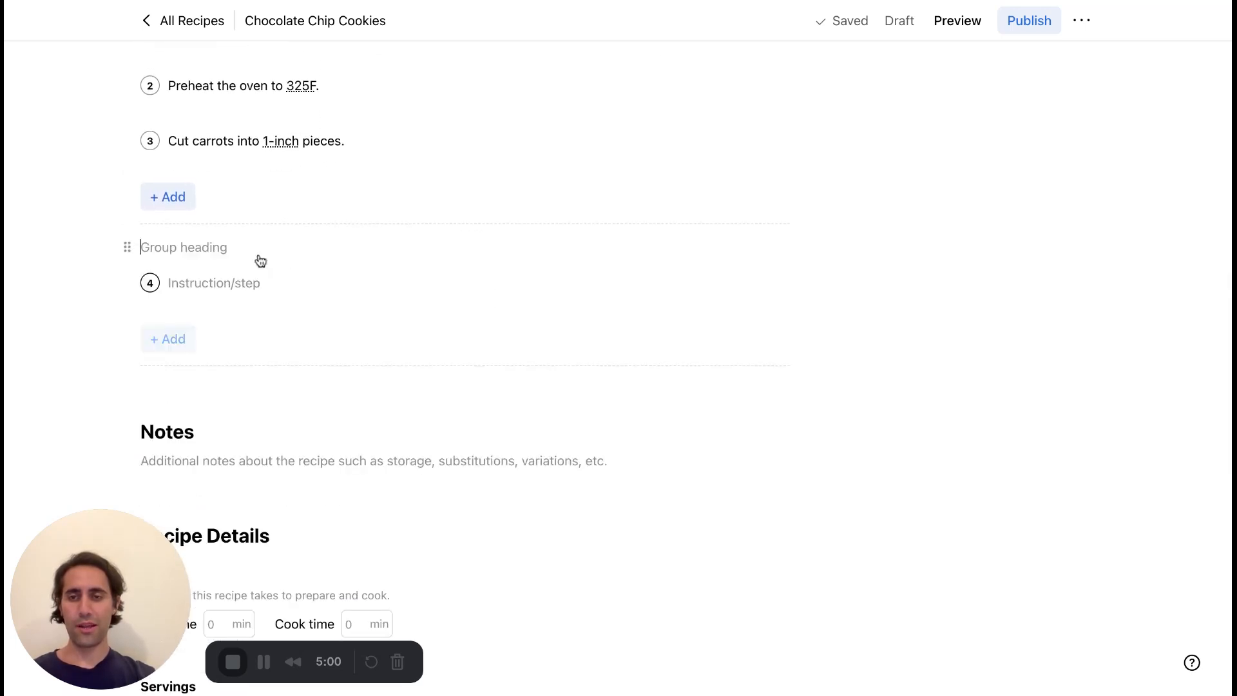
type("Brown")
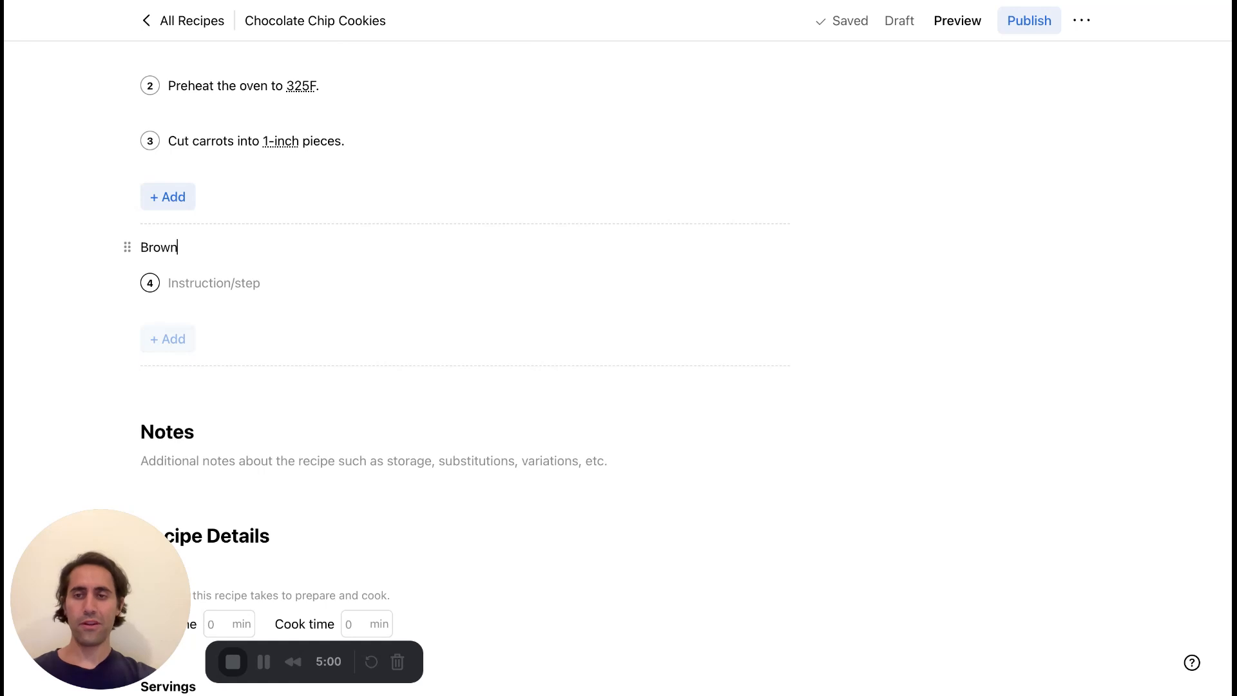
type(" the butter")
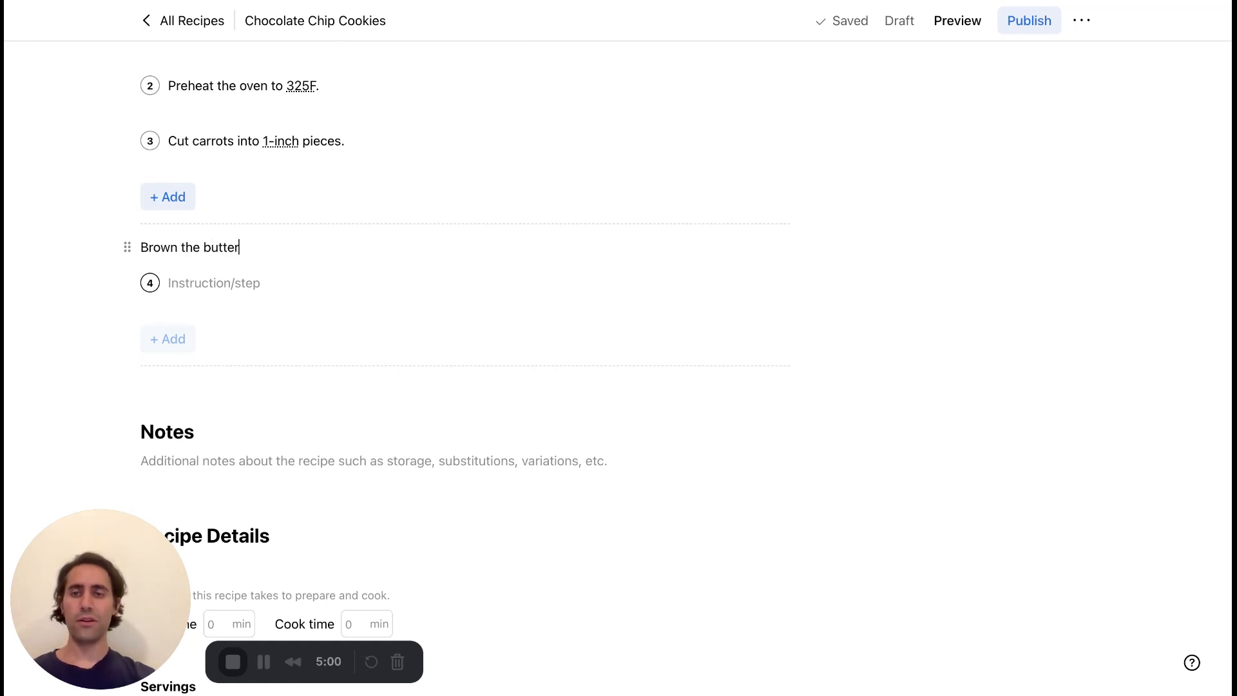
left_click(263, 277)
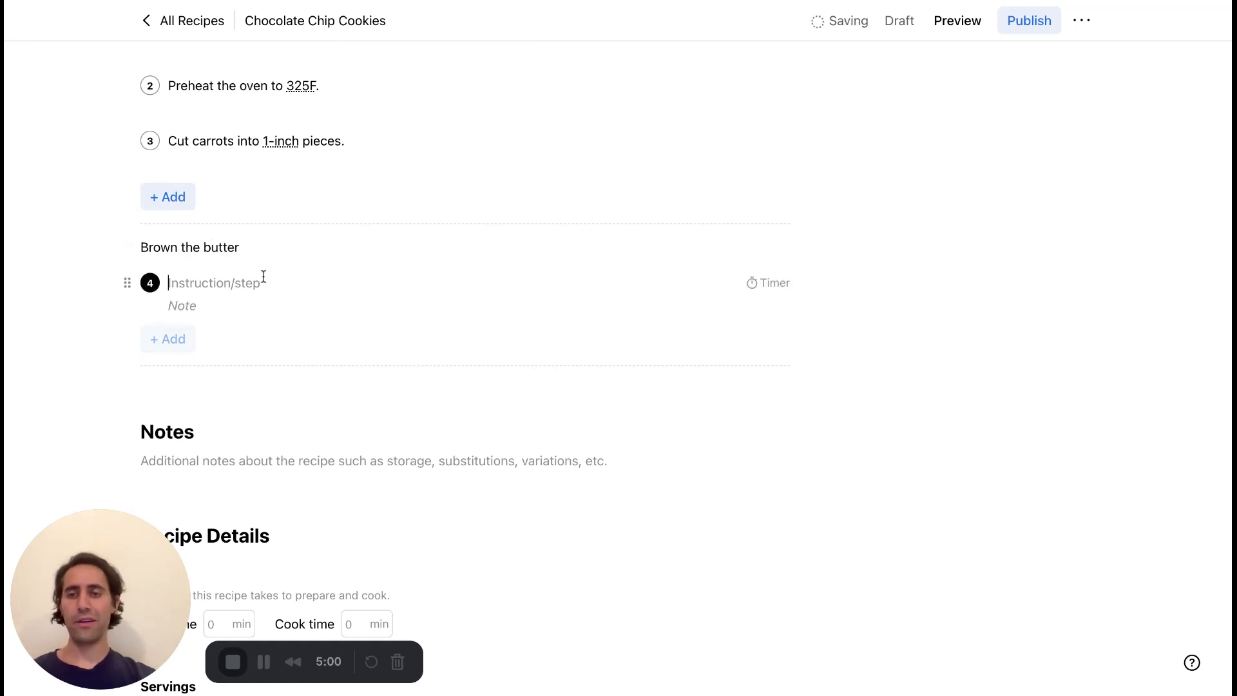
Enter "Etc.." as the fourth instruction, inside the "Brown the butter" group.
scroll(339, 270, "up", 1)
scroll(338, 271, "up", 2)
scroll(338, 270, "down", 1)
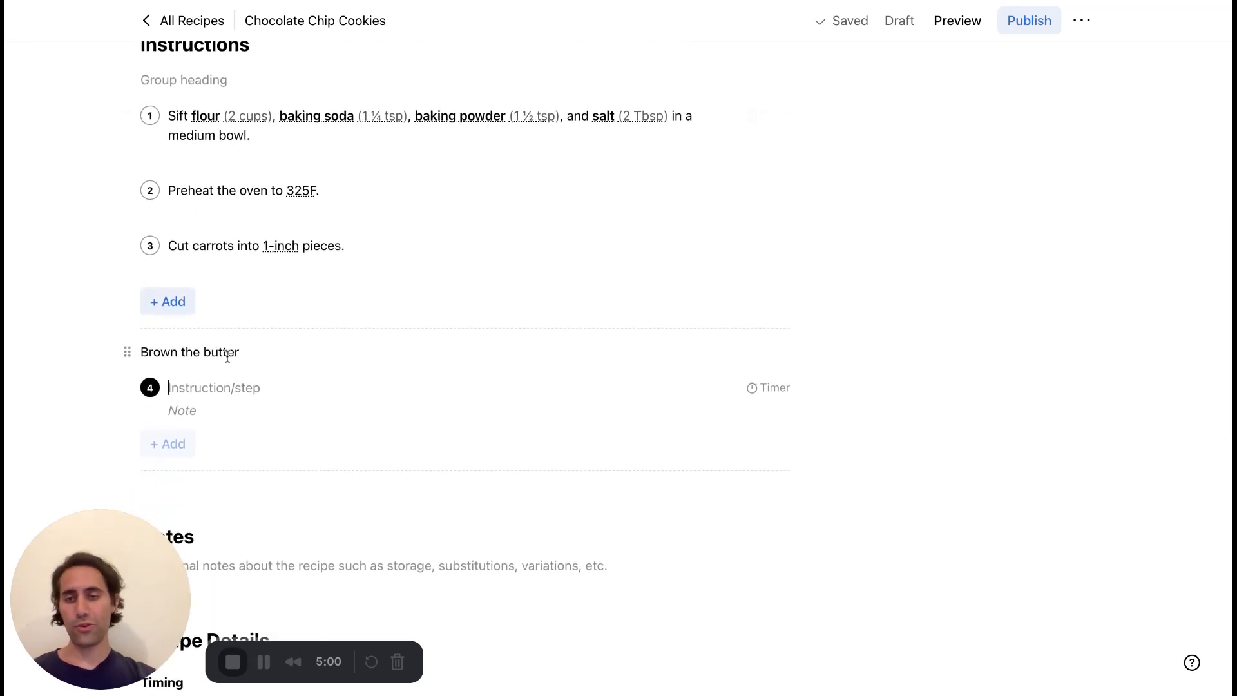
type("a")
key("BackSpace")
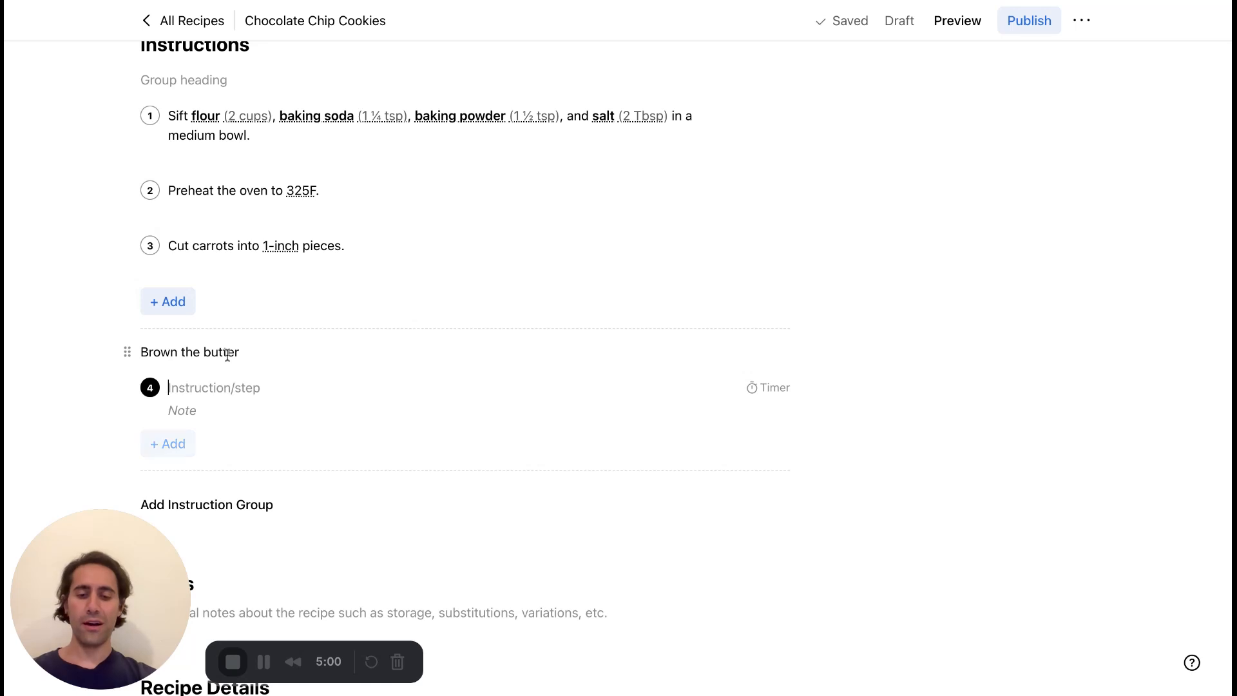
type("Etc..")
Clear the "Brown the butter" heading from the second instruction group.
left_click_drag(249, 352, 129, 357)
key("BackSpace")
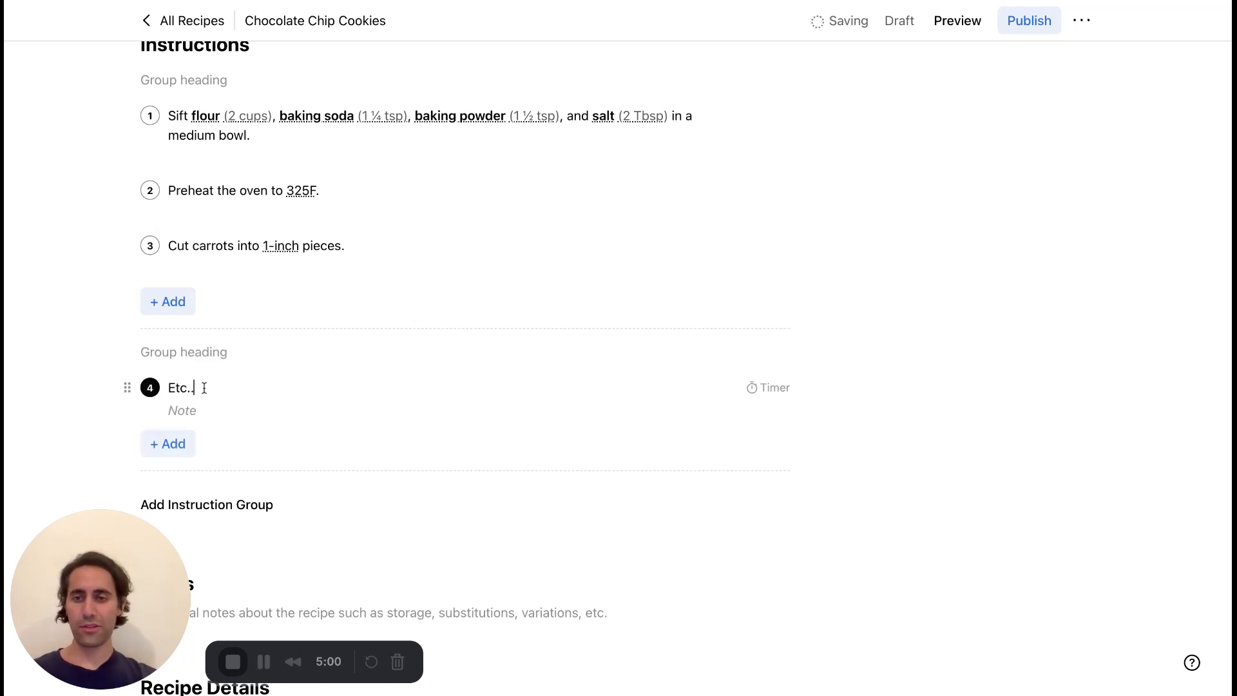
left_click(204, 387)
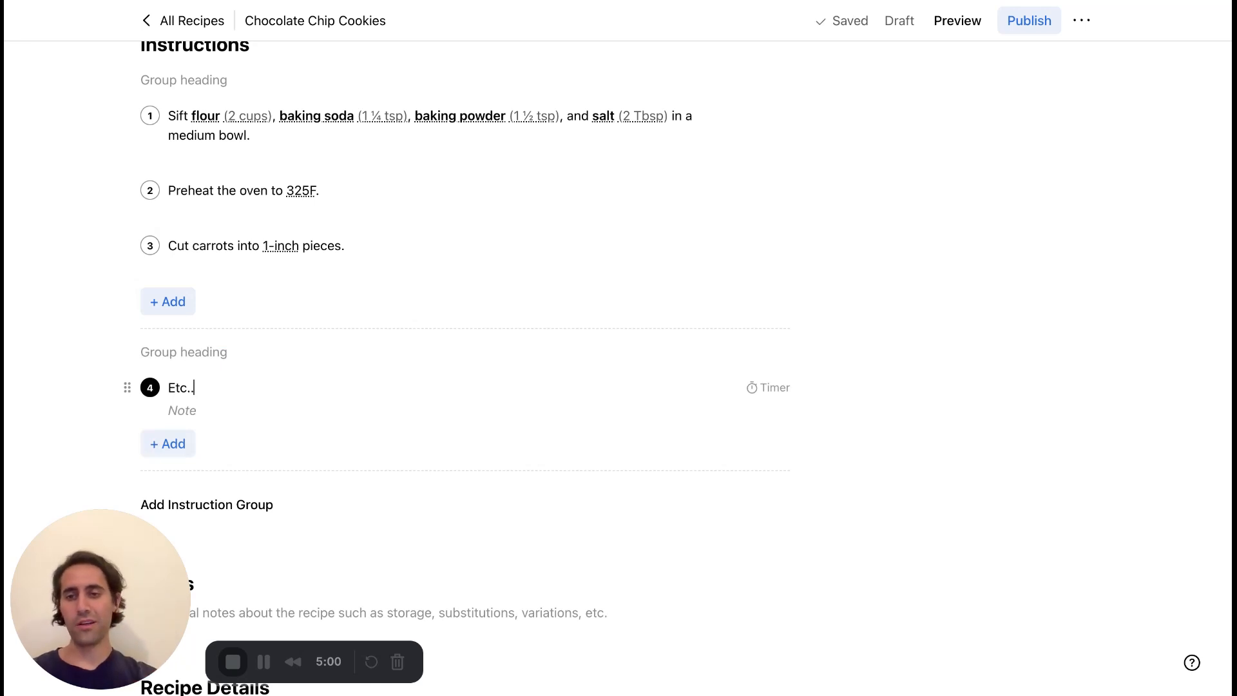
Replace the fourth instruction's text with "Heat medium pan over stove. Add butter...".
key("ctrl+a")
type("Add")
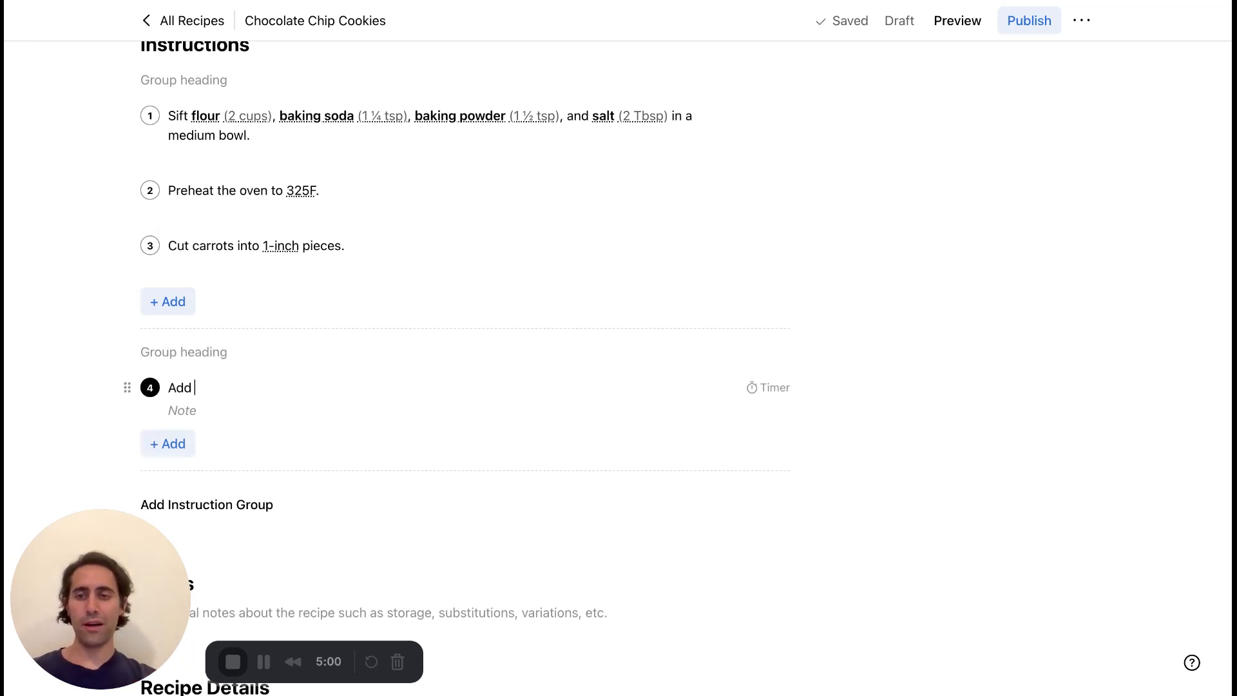
key("BackSpace")
key("BackSpace")
key("BackSpace")
key("BackSpace")
type("P")
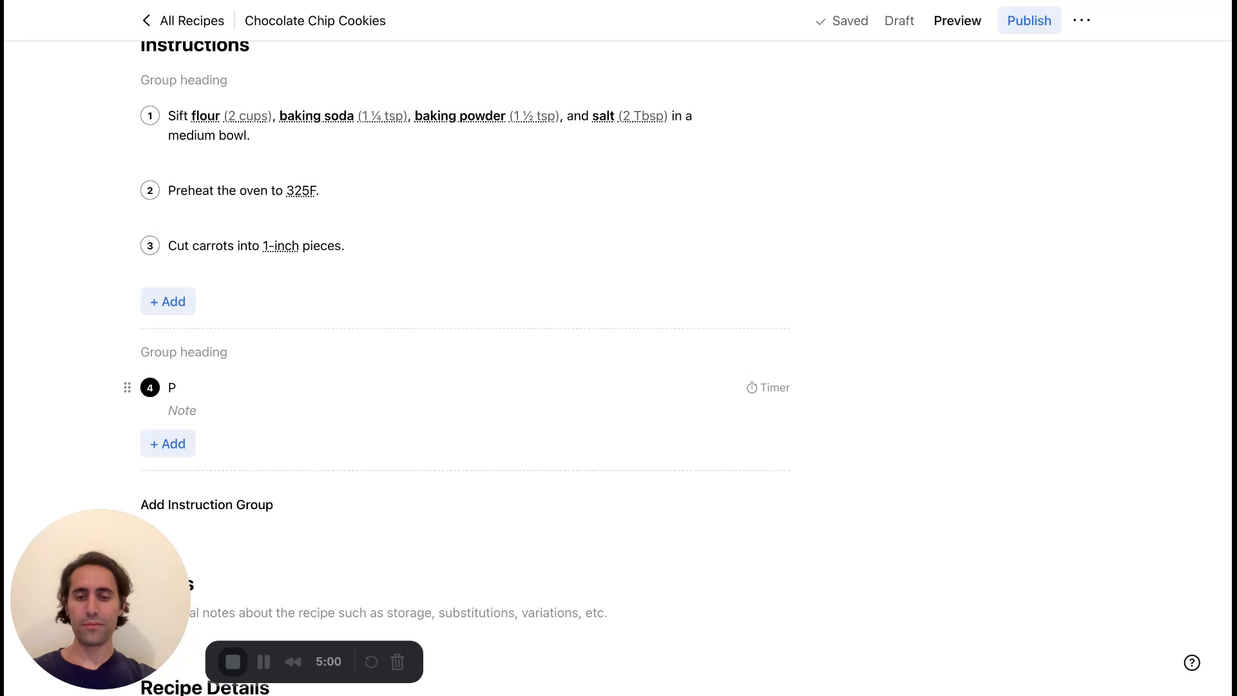
key("BackSpace")
type("Heat mediu")
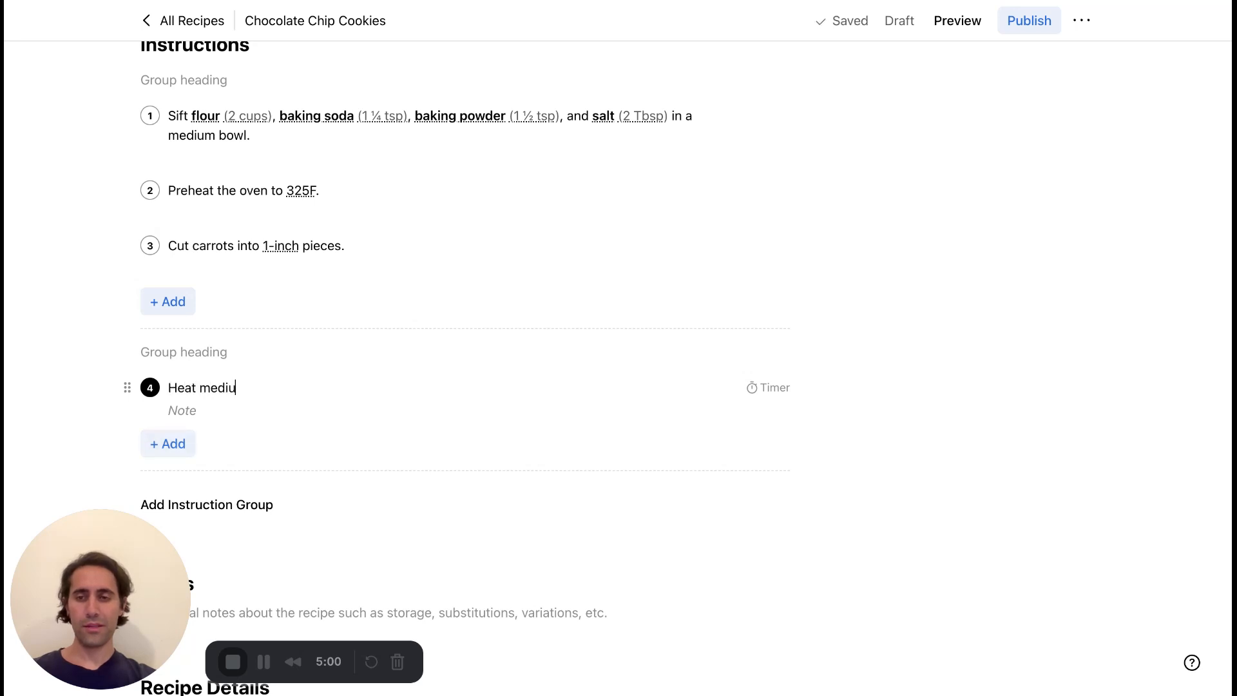
type("m pan over")
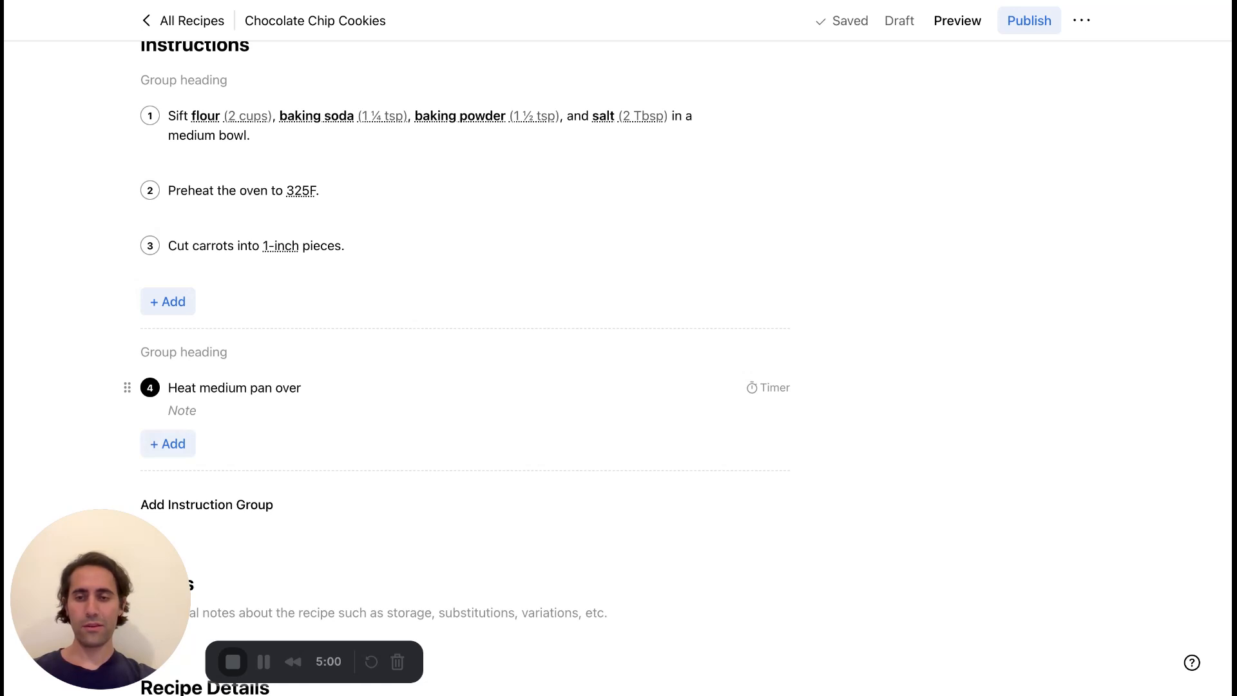
type(" stove")
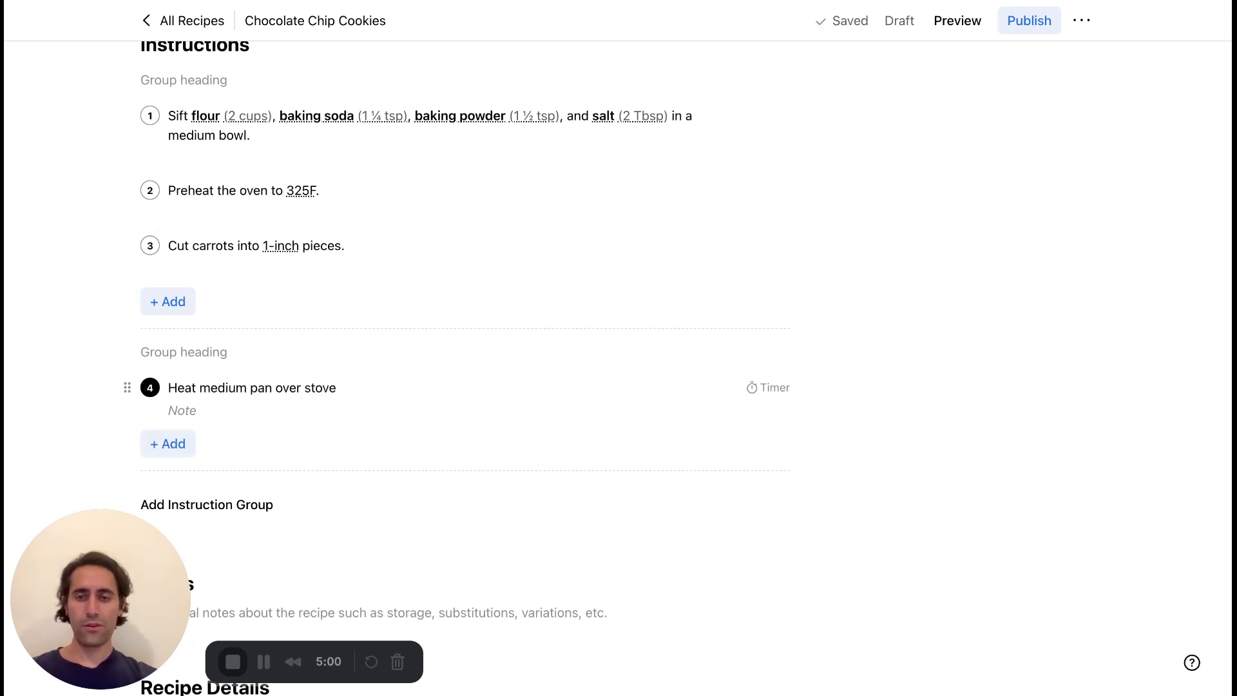
type(". Add butter")
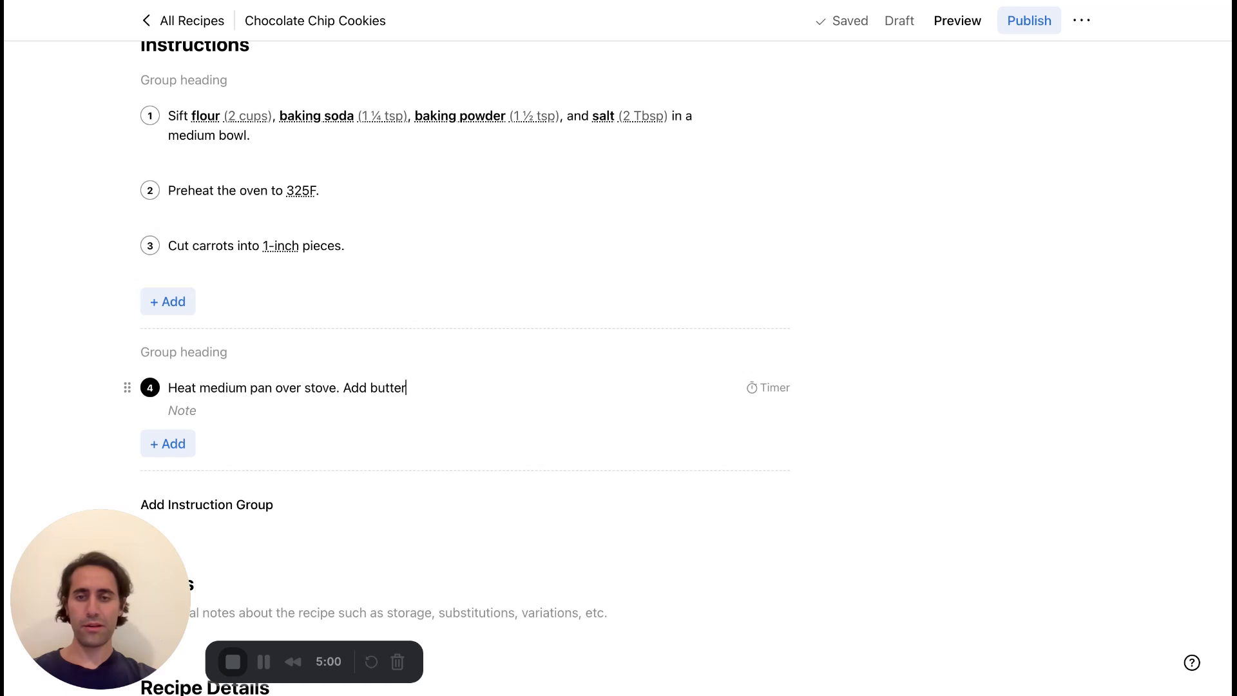
type("...")
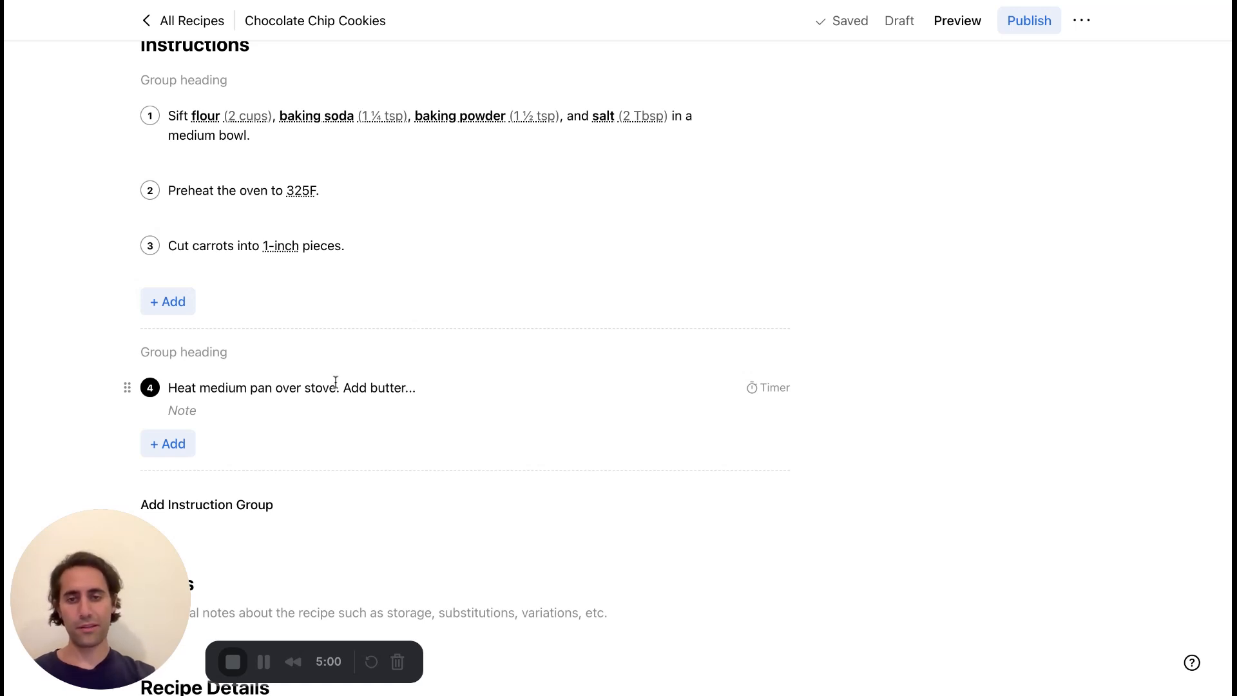
Link the word "butter" in the fourth instruction to the "Unsalted butter" ingredient (2 sticks).
double_click(387, 387)
left_click(385, 354)
scroll(393, 503, "down", 2)
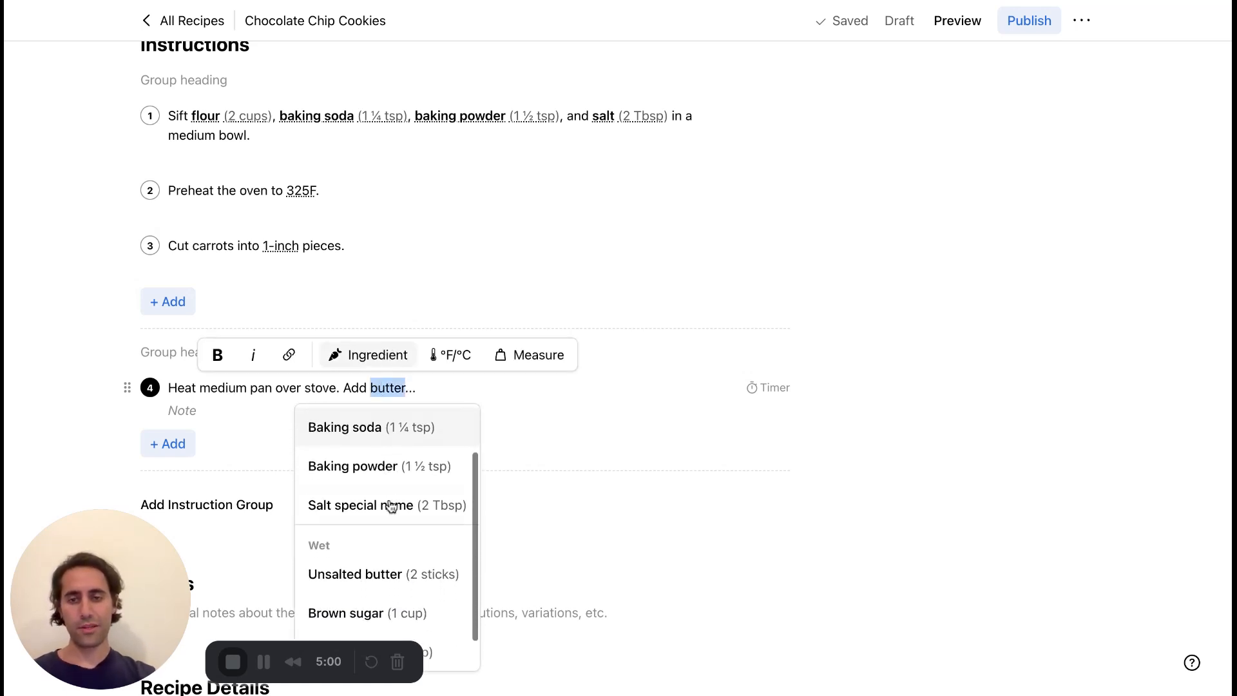
left_click(385, 571)
Set a 4-minute timer on the fourth instruction about heating the pan and adding butter.
scroll(573, 406, "down", 3)
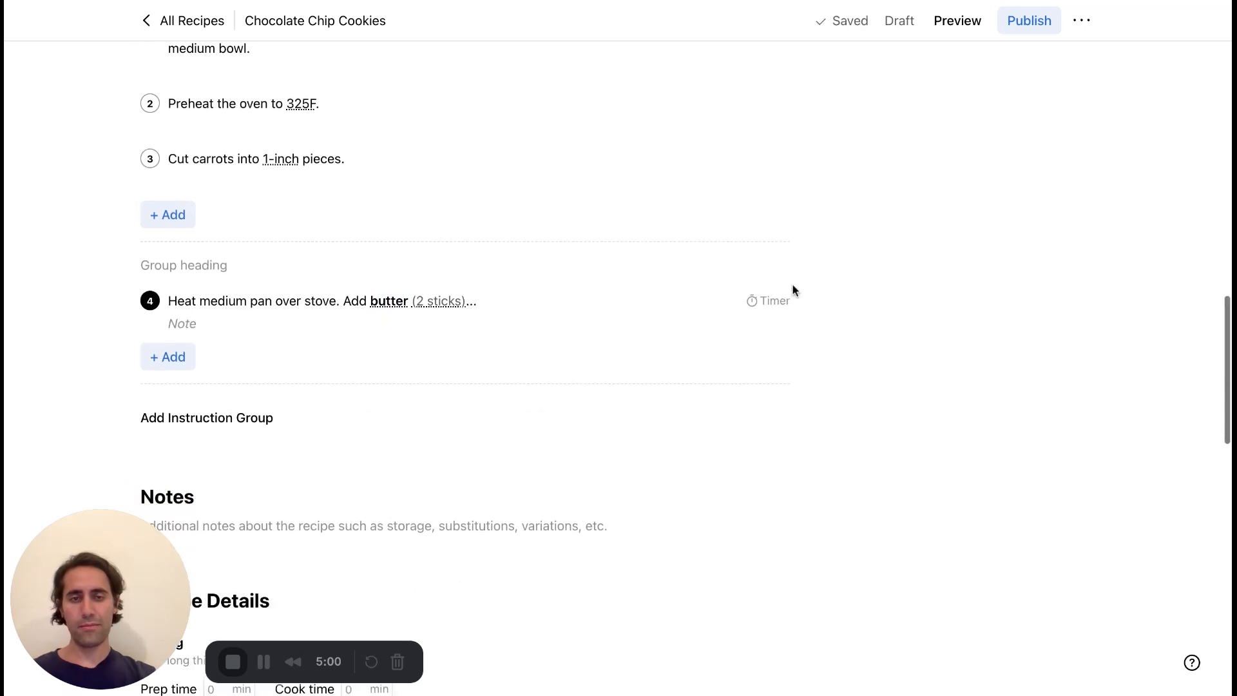
left_click(778, 307)
type("4")
key("Return")
Review the Dry and Wet ingredient groups and compare them with the linked instructions.
scroll(777, 380, "down", 5)
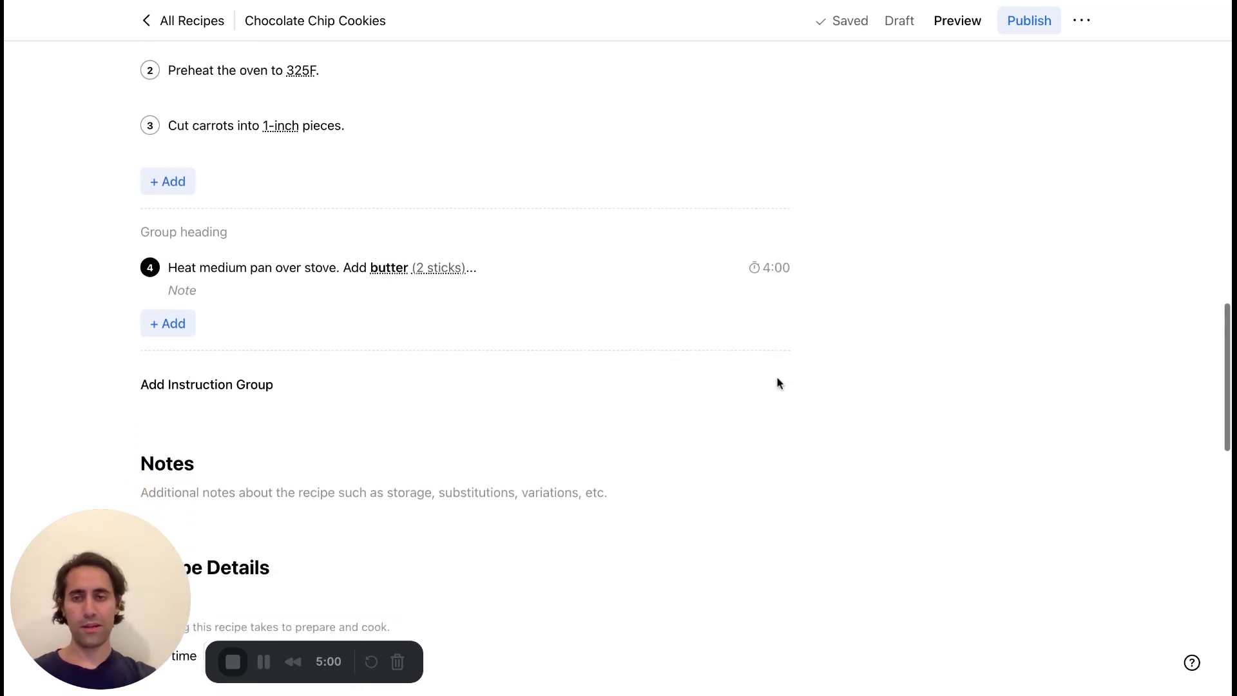
scroll(777, 383, "up", 5)
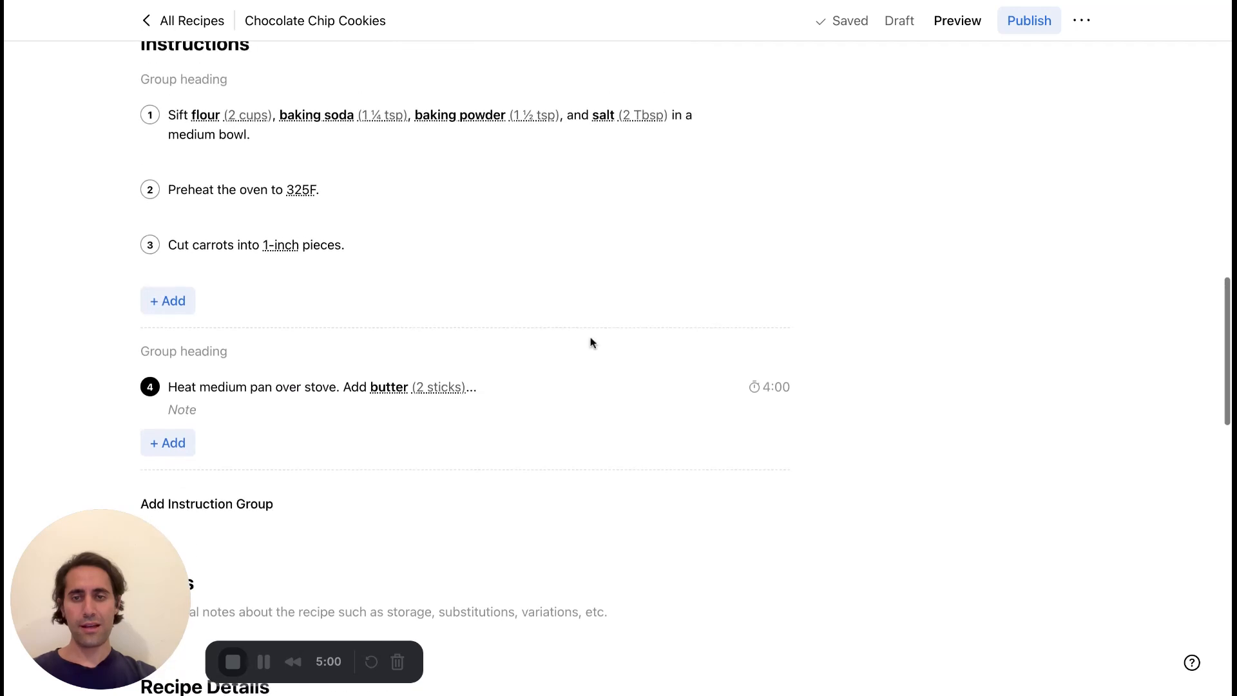
scroll(591, 343, "up", 5)
scroll(591, 342, "up", 5)
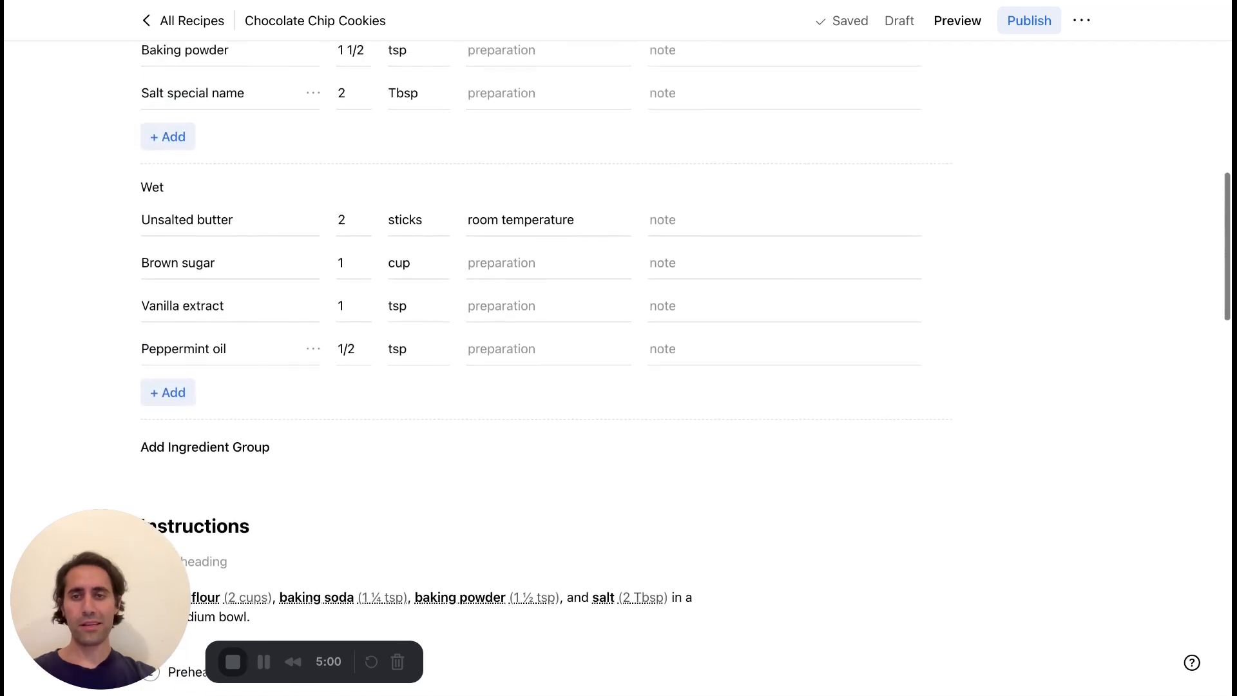
scroll(469, 237, "up", 1)
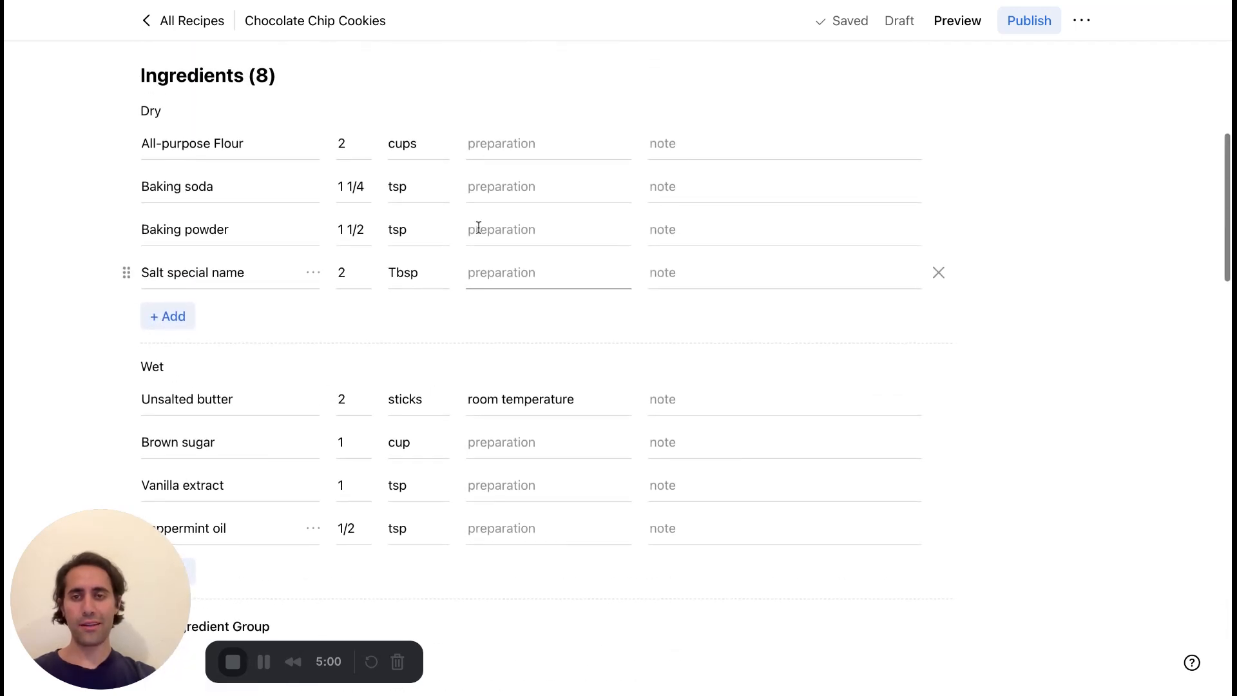
scroll(476, 229, "down", 7)
scroll(479, 227, "down", 2)
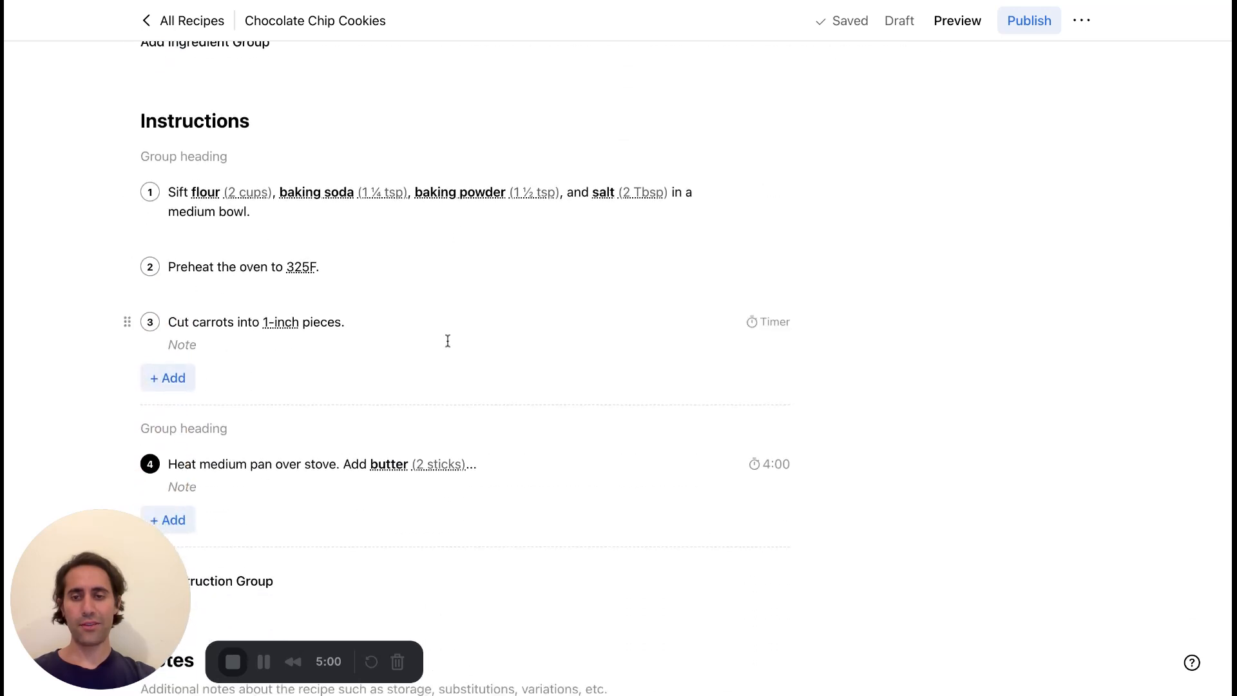
scroll(448, 341, "down", 4)
scroll(462, 238, "up", 5)
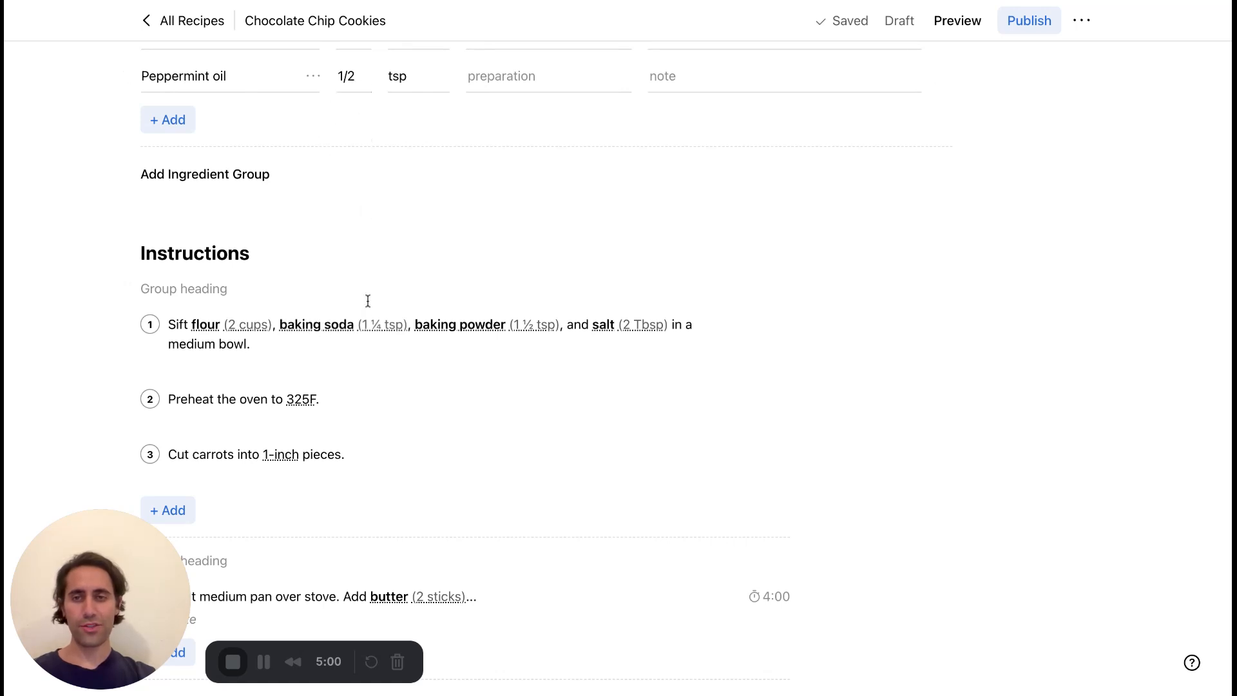
Enter "Rich text area" in the recipe's Notes section below the instructions.
scroll(366, 303, "down", 1)
scroll(364, 340, "down", 2)
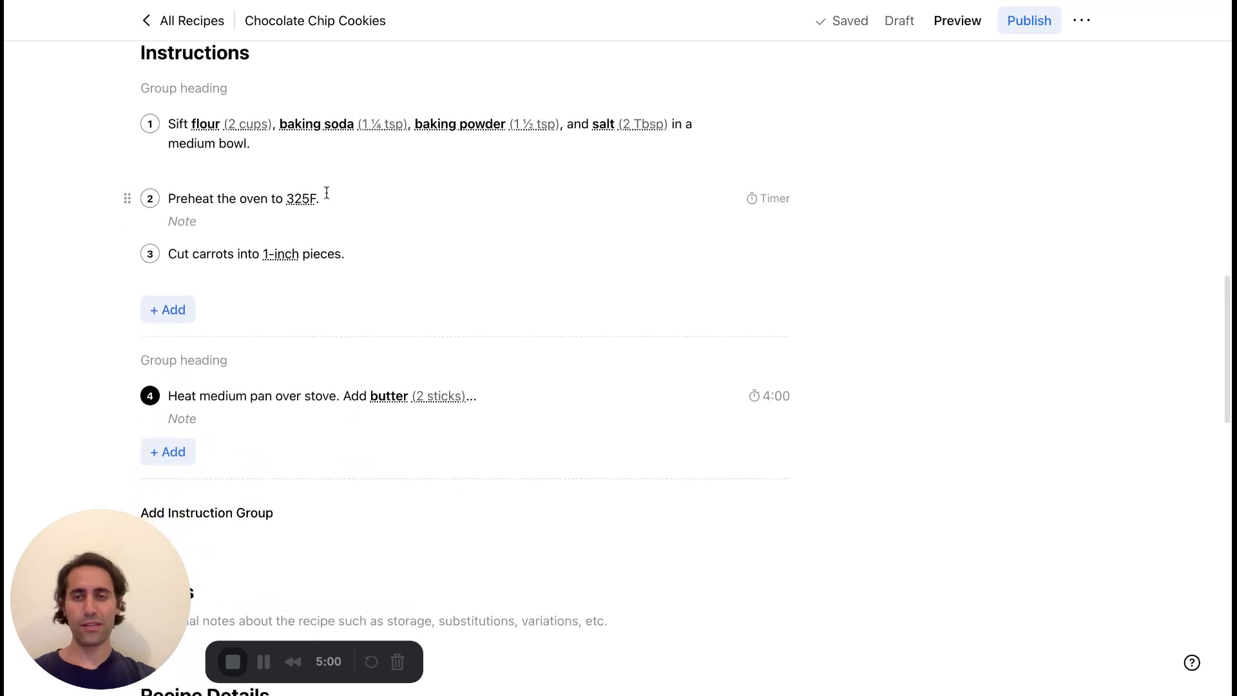
scroll(301, 298, "down", 1)
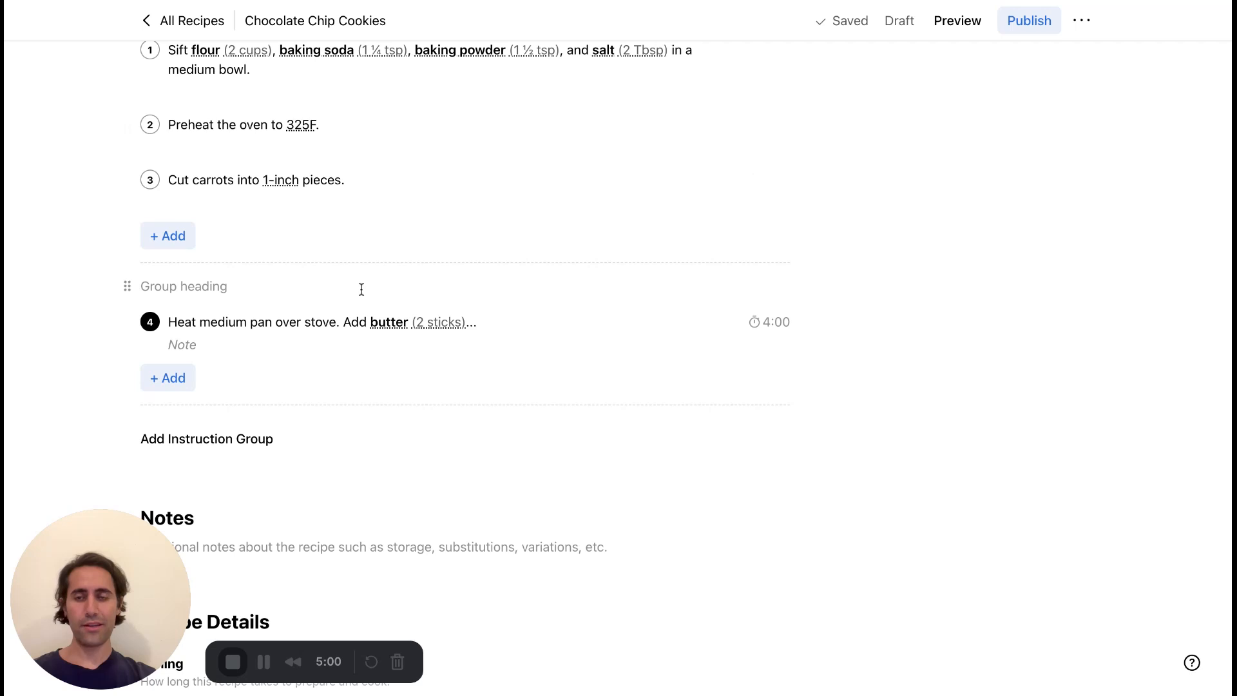
scroll(361, 290, "down", 6)
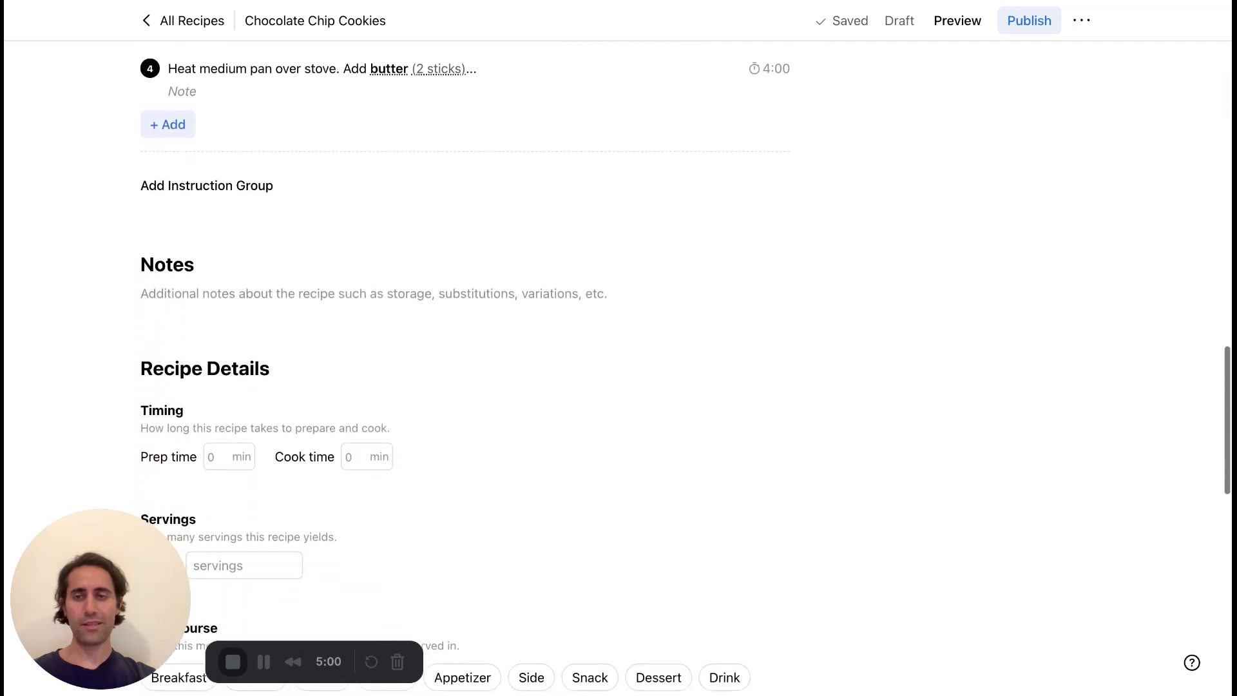
left_click(353, 146)
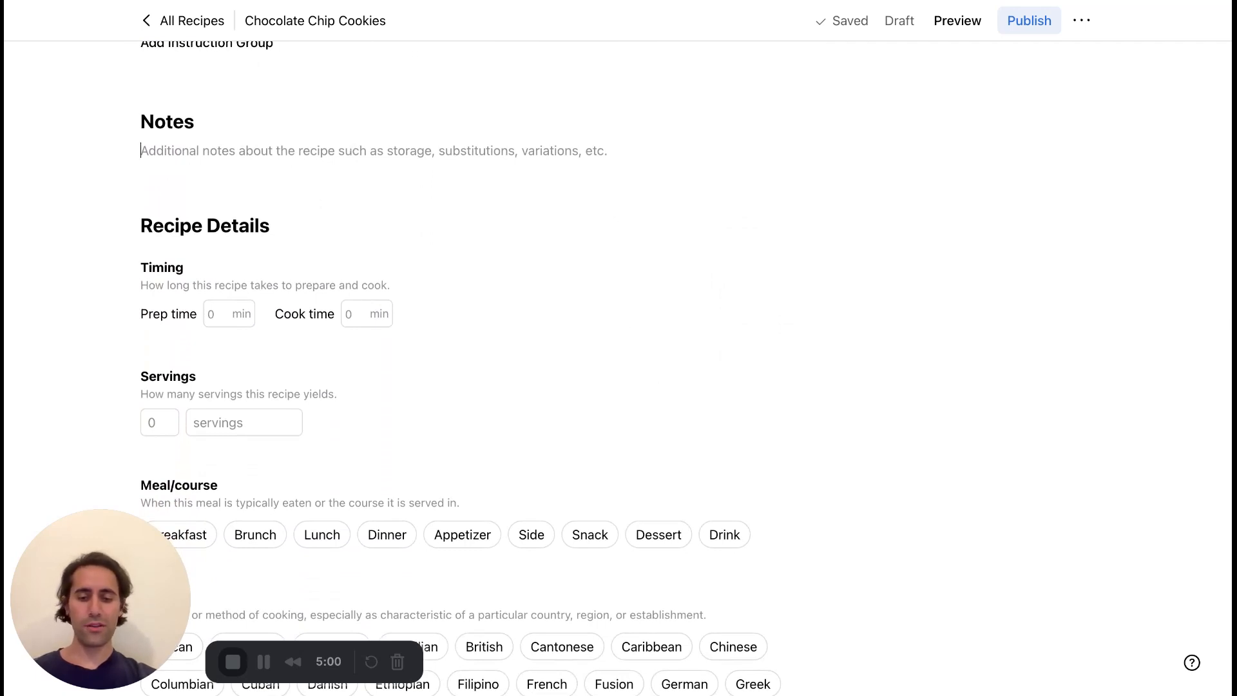
type("Rich a te")
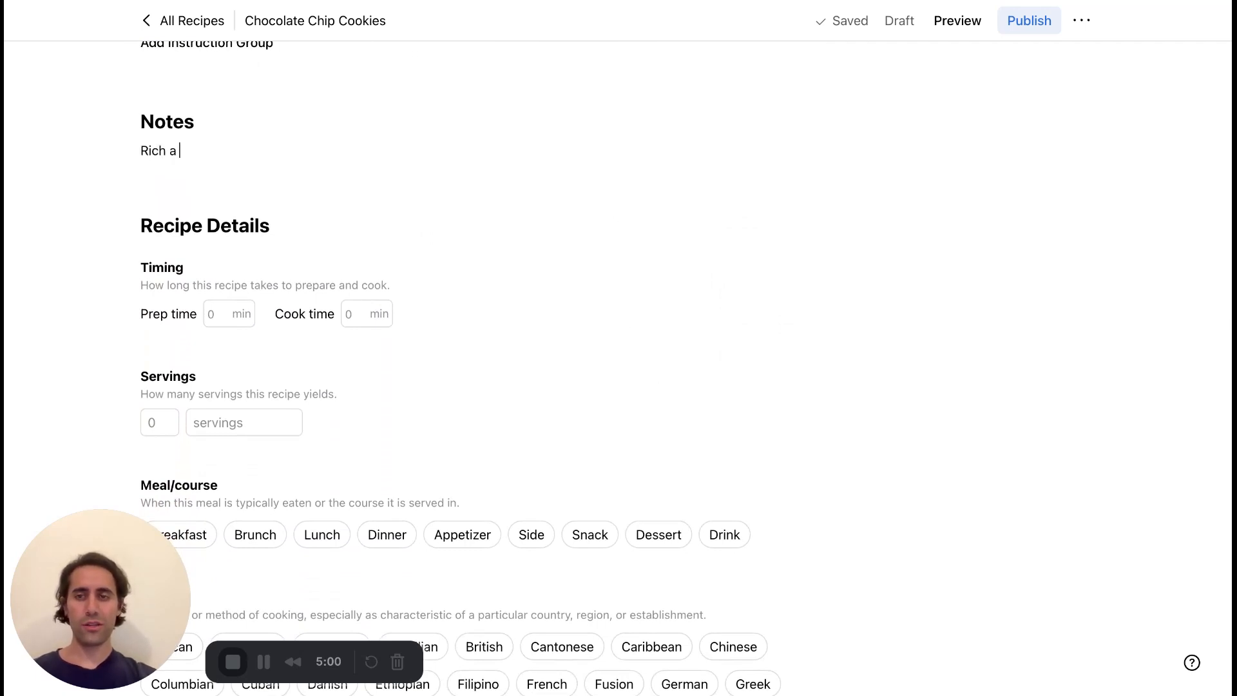
key("BackSpace")
key("BackSpace")
type("text area")
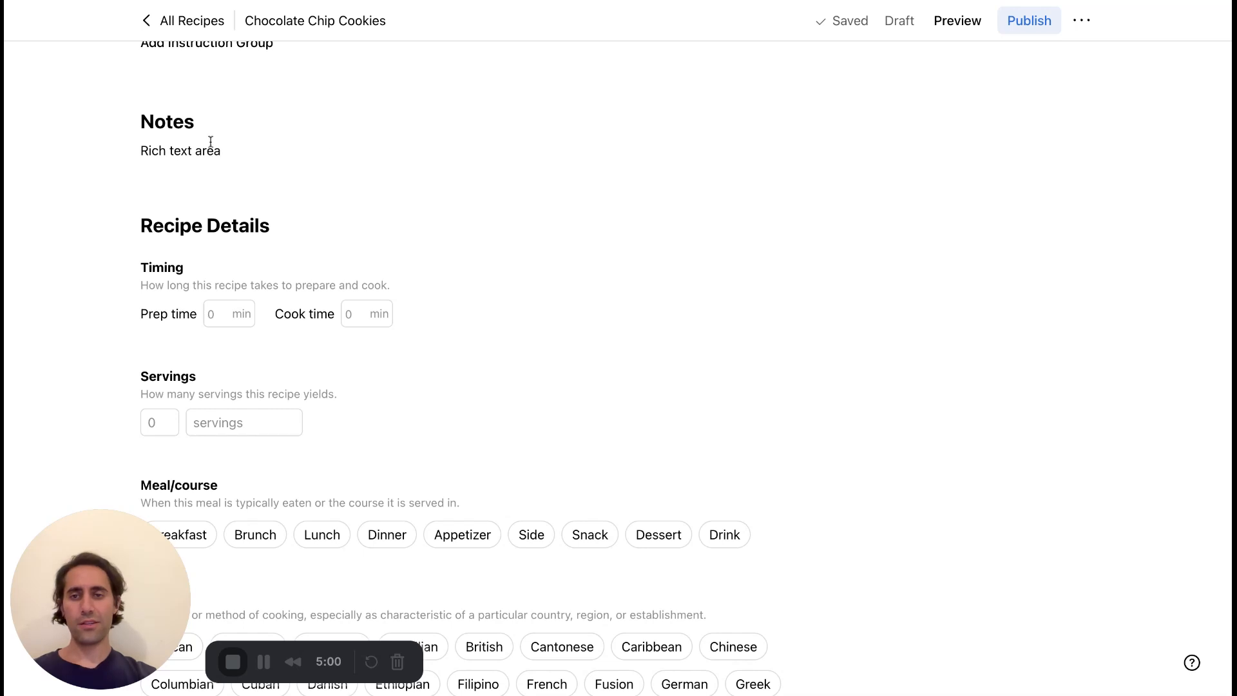
Replace the entire text in the Notes section with "Storage".
double_click(215, 149)
left_click(216, 149)
left_click_drag(225, 152, 89, 152)
type("sto")
key("BackSpace")
key("BackSpace")
key("BackSpace")
type("Sot")
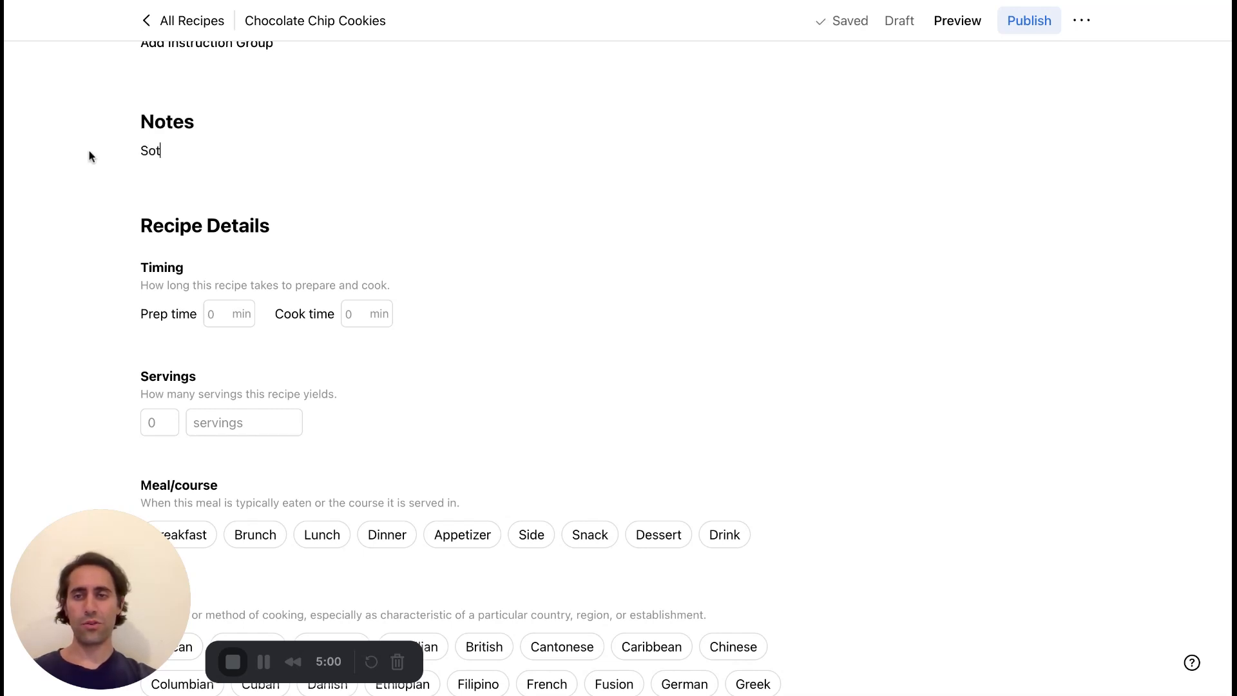
key("BackSpace")
key("BackSpace")
type("torage")
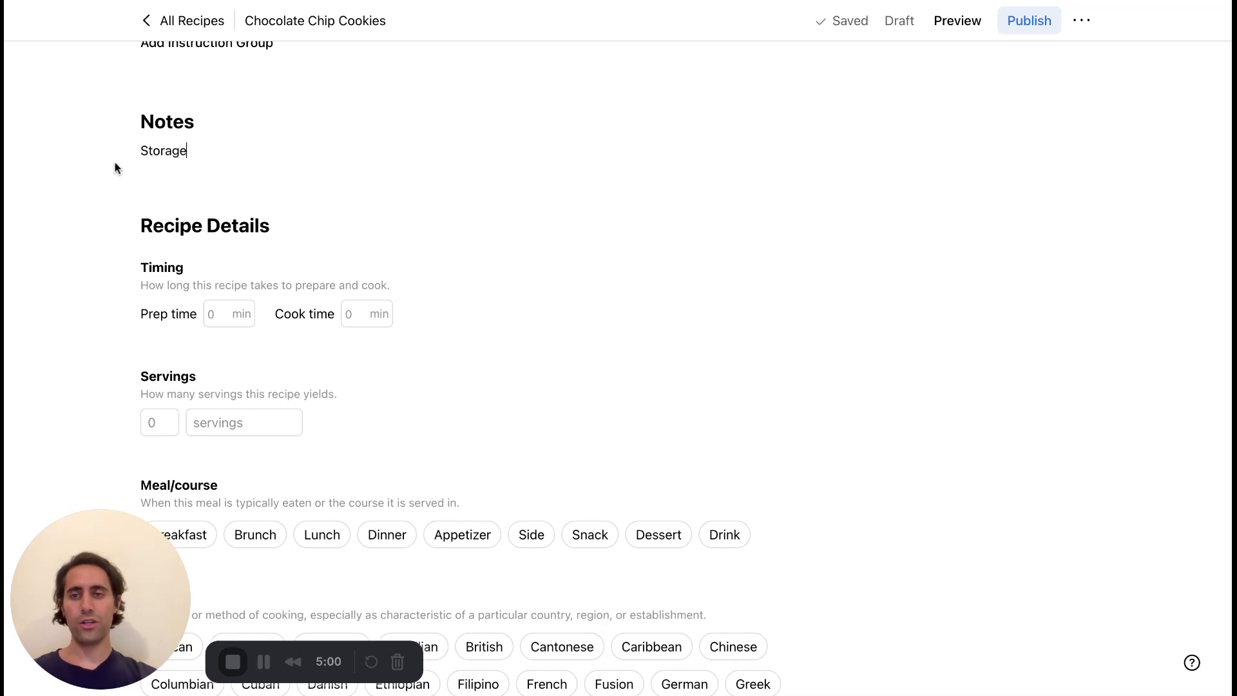
Format the word "Storage" in the notes as an H2 heading.
double_click(149, 151)
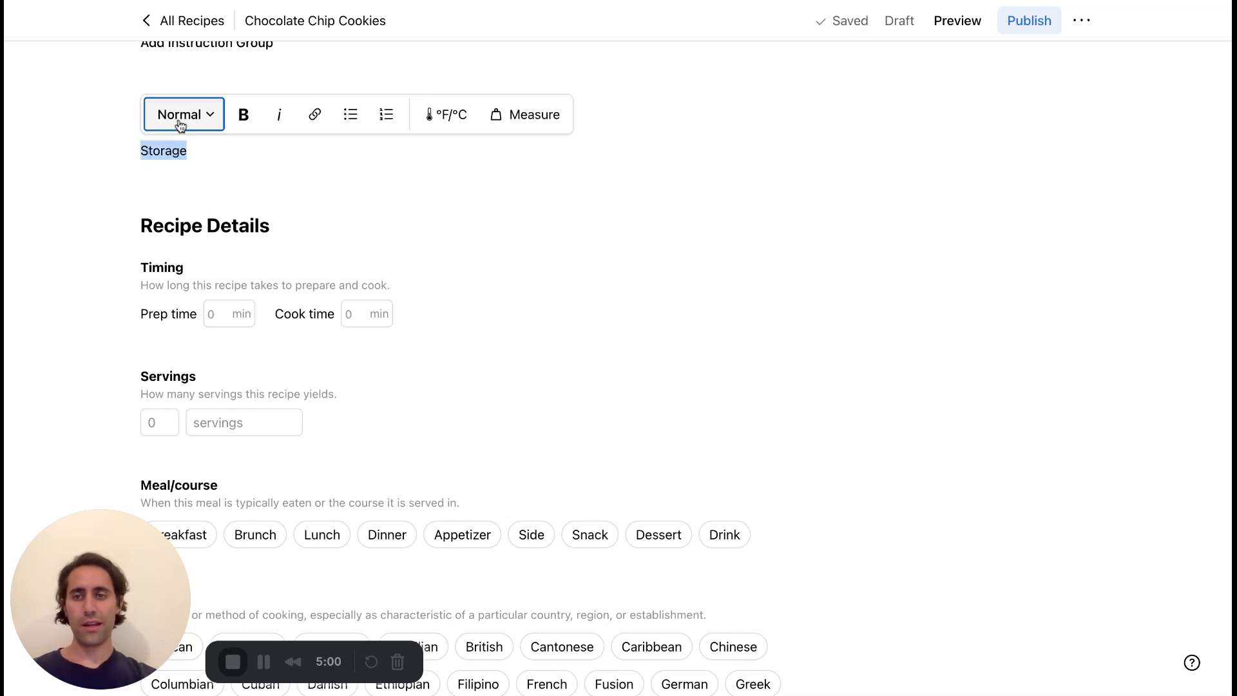
left_click(181, 134)
left_click(216, 155)
Below the Storage heading, add the normal-style text "These keep well for X days, or can be frozen and will last up to...".
key("Return")
type("T")
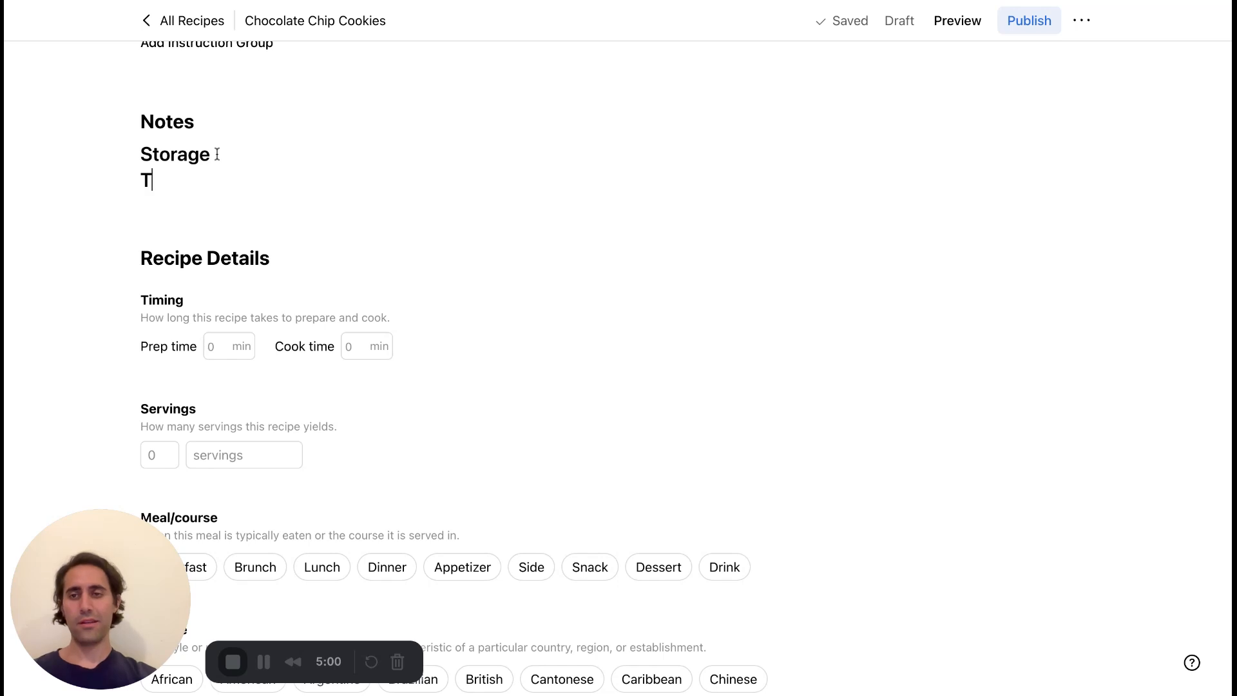
type("hese")
double_click(168, 181)
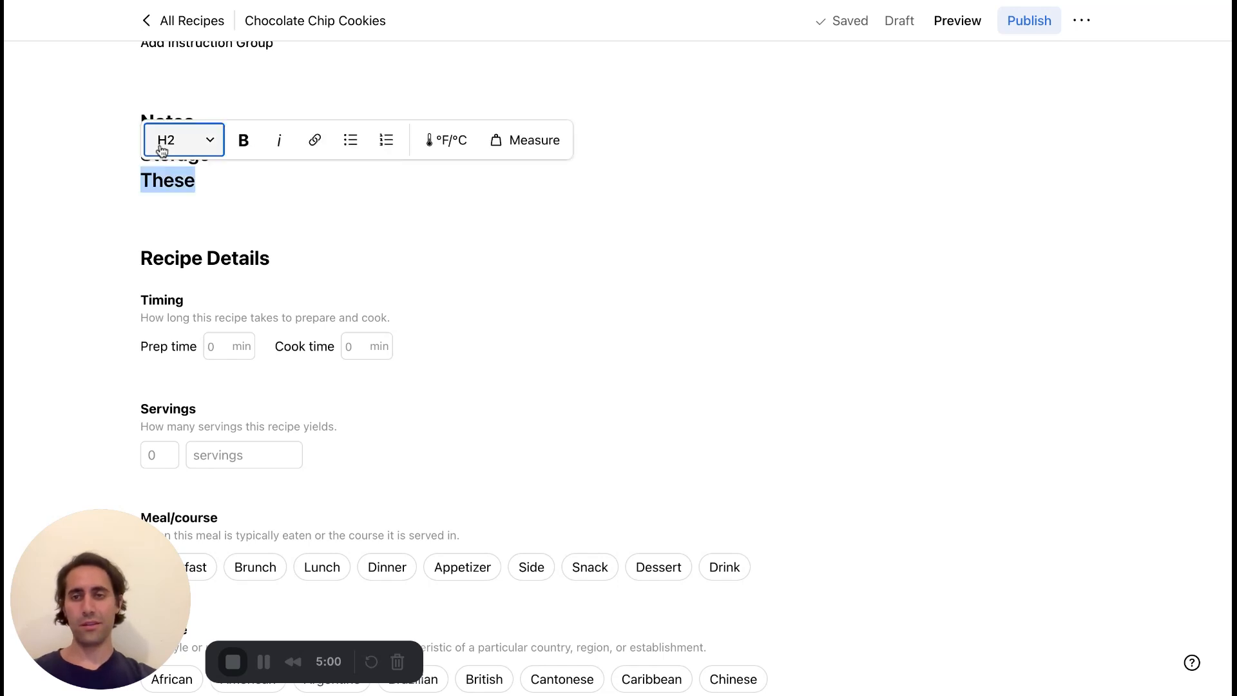
left_click(162, 152)
left_click(197, 172)
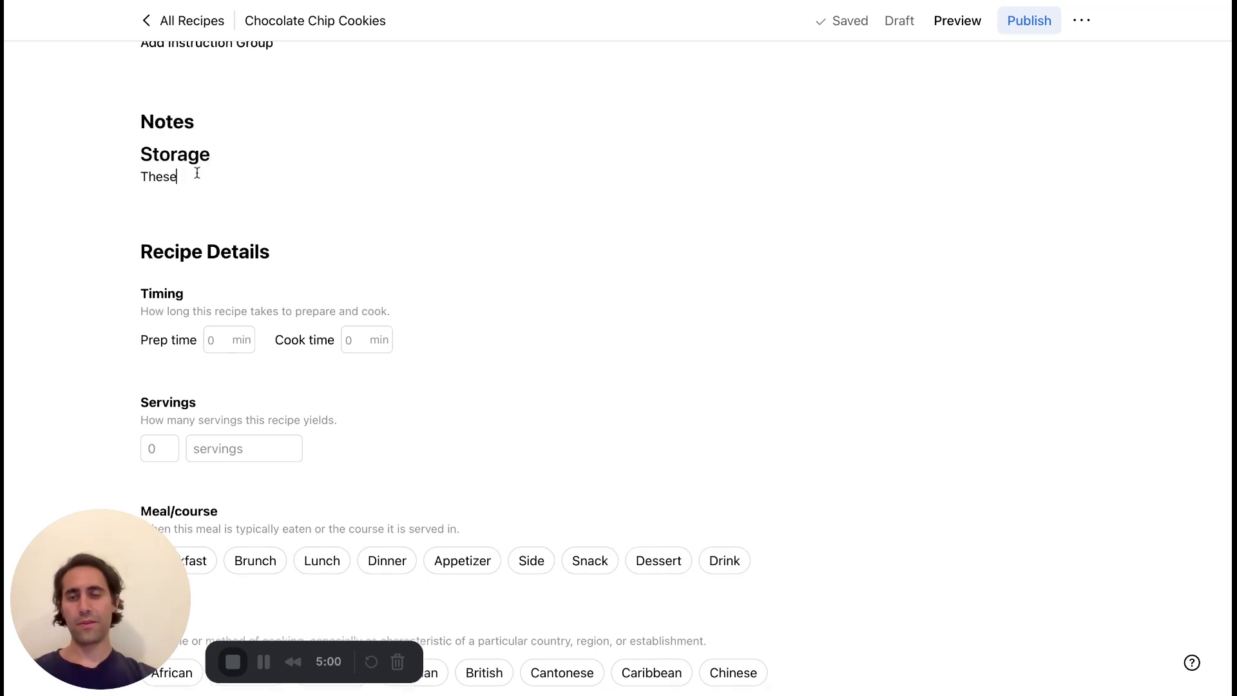
type("keep well for")
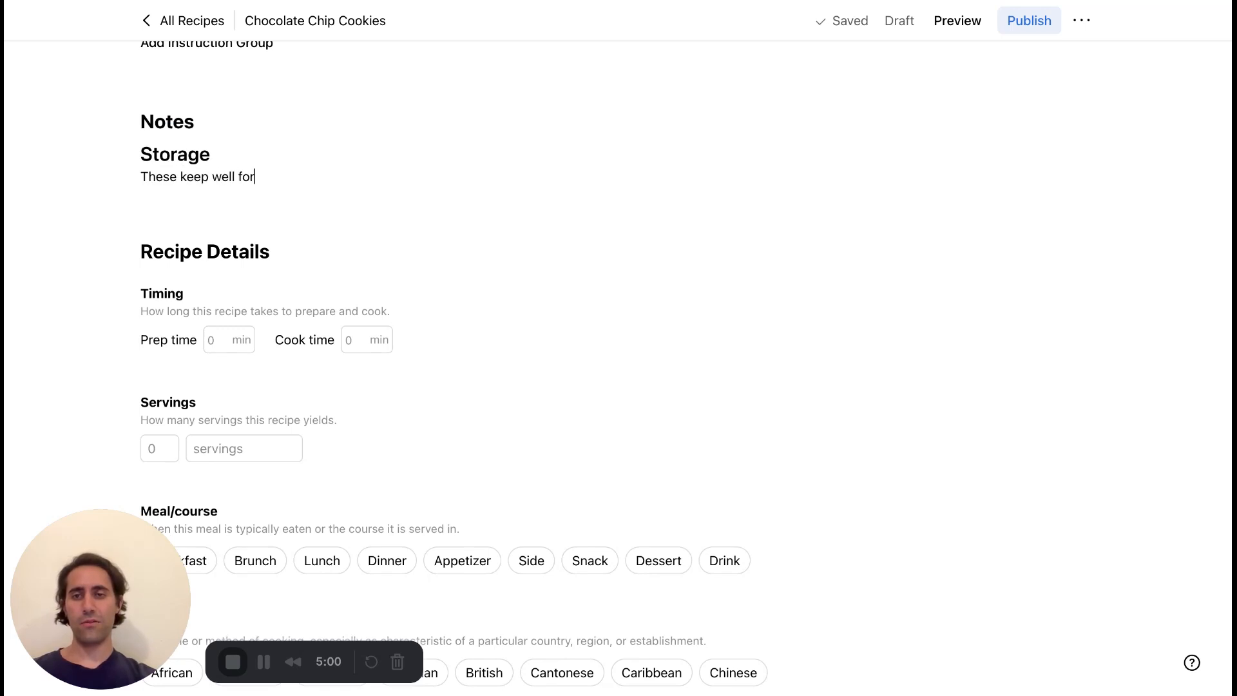
type(" X days,")
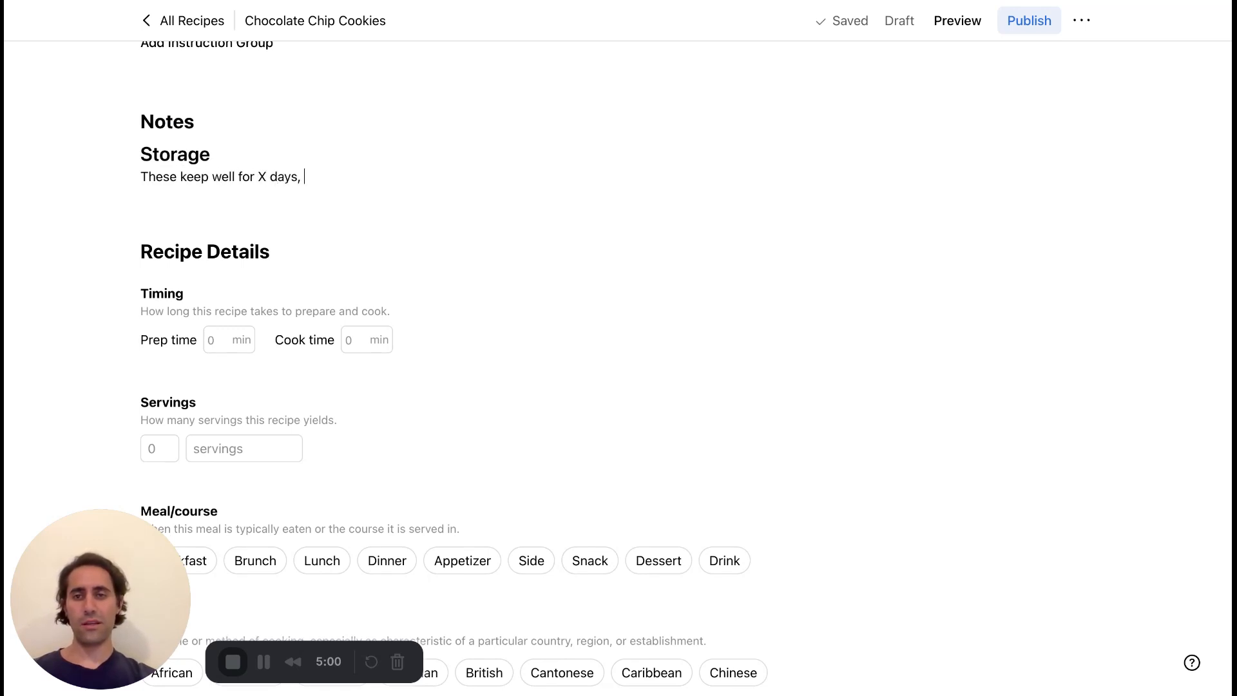
type(" or can be frozen")
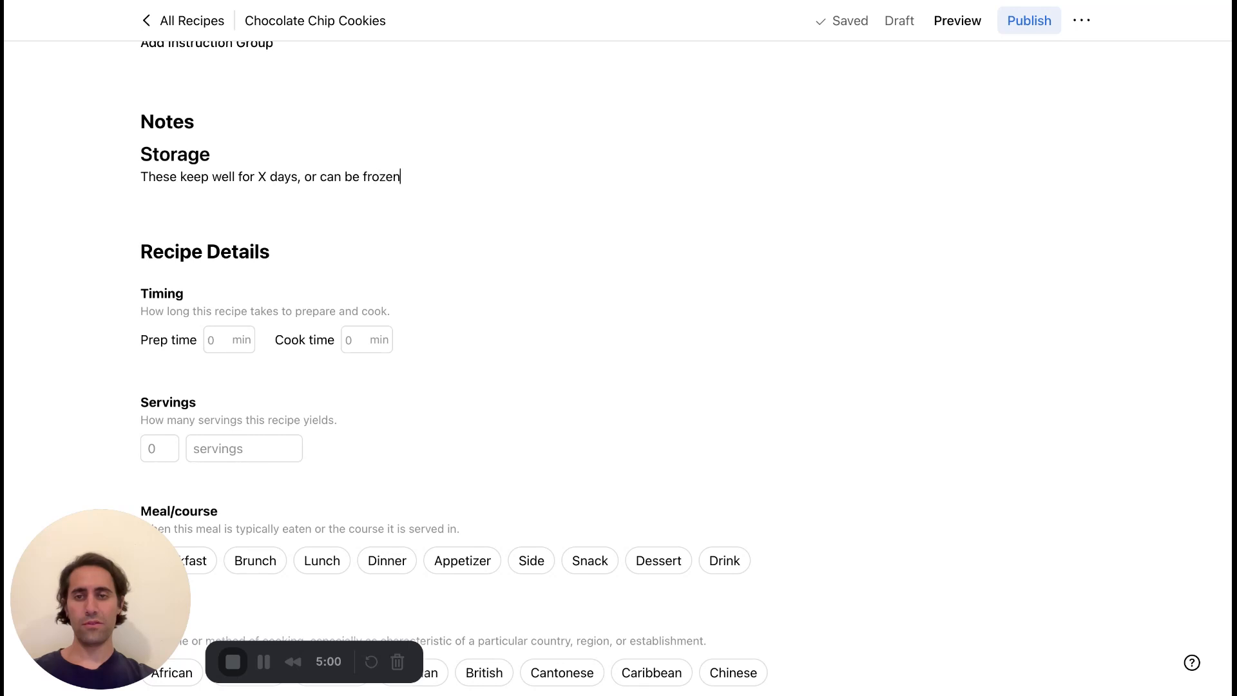
type(" and will last up to...")
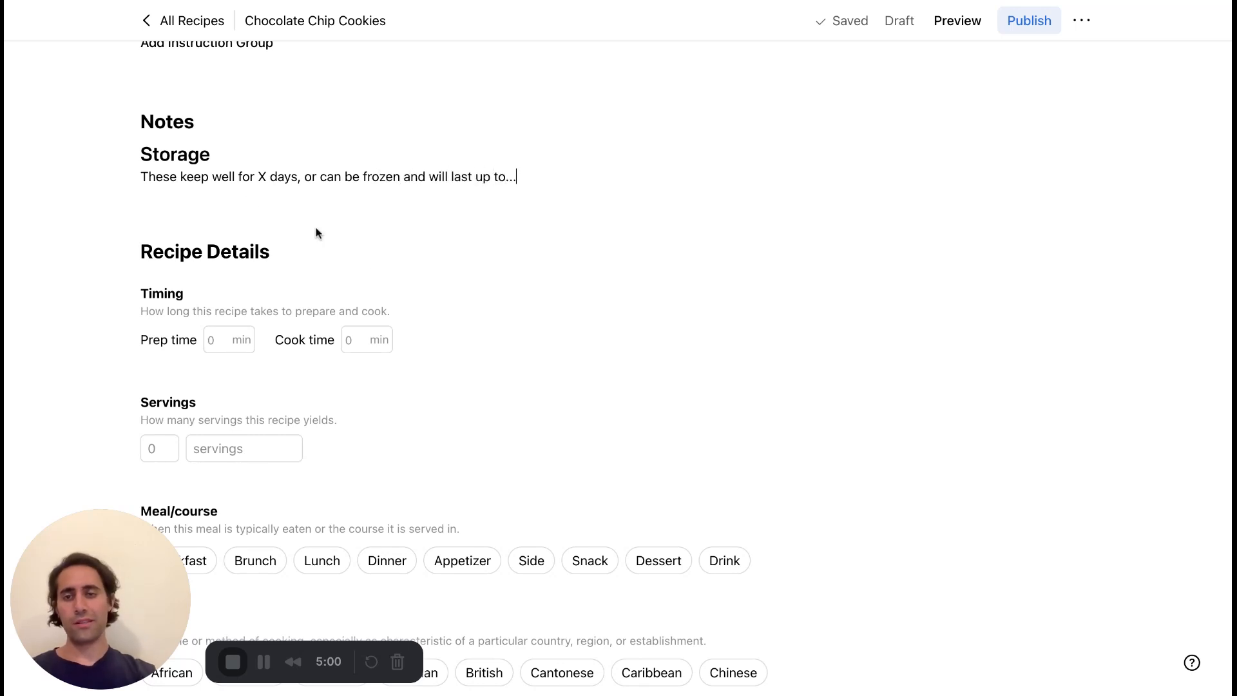
Set the recipe's prep time to 40 minutes and its cook time to 25 minutes.
scroll(316, 233, "down", 5)
left_click(224, 169)
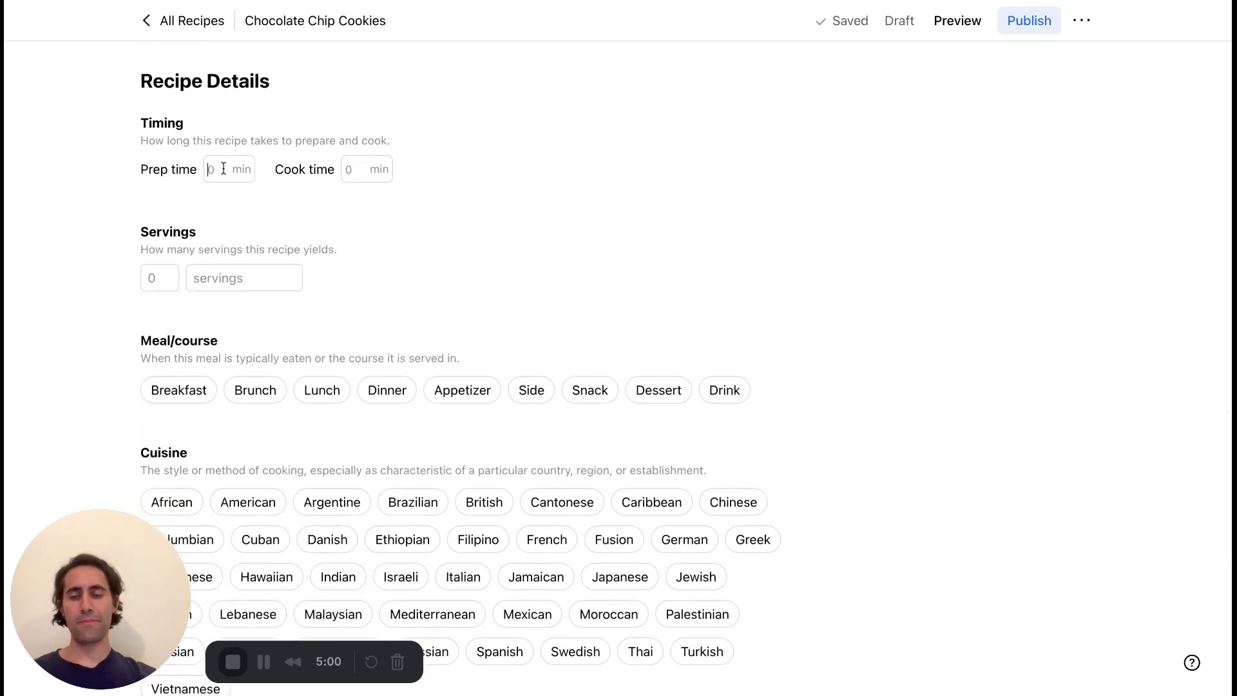
type("40")
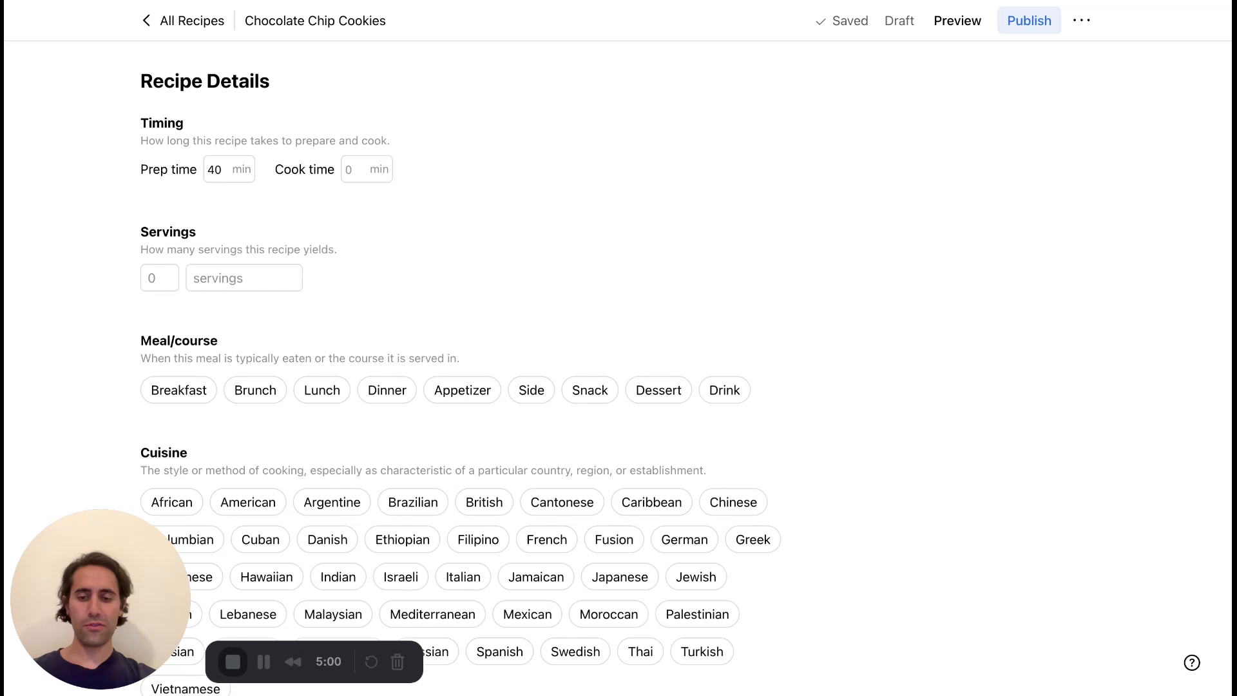
key("Tab")
Set the recipe's servings to 12 with "cookies" as the serving unit.
scroll(423, 256, "down", 1)
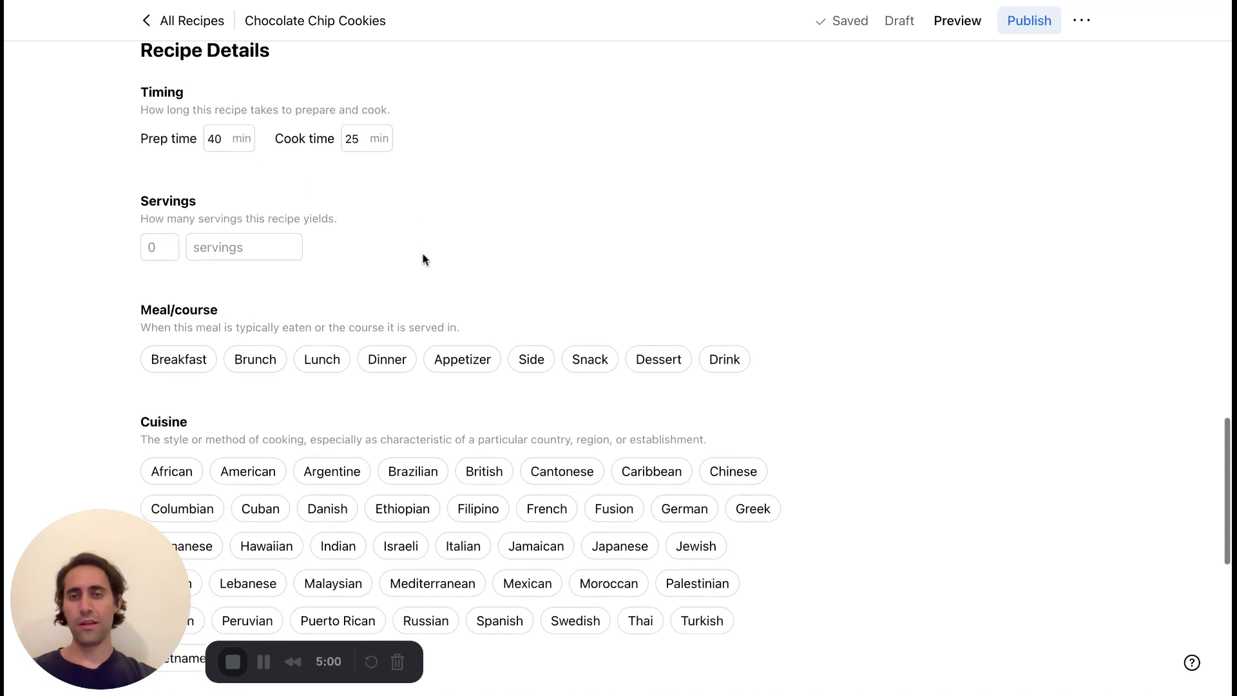
left_click(159, 248)
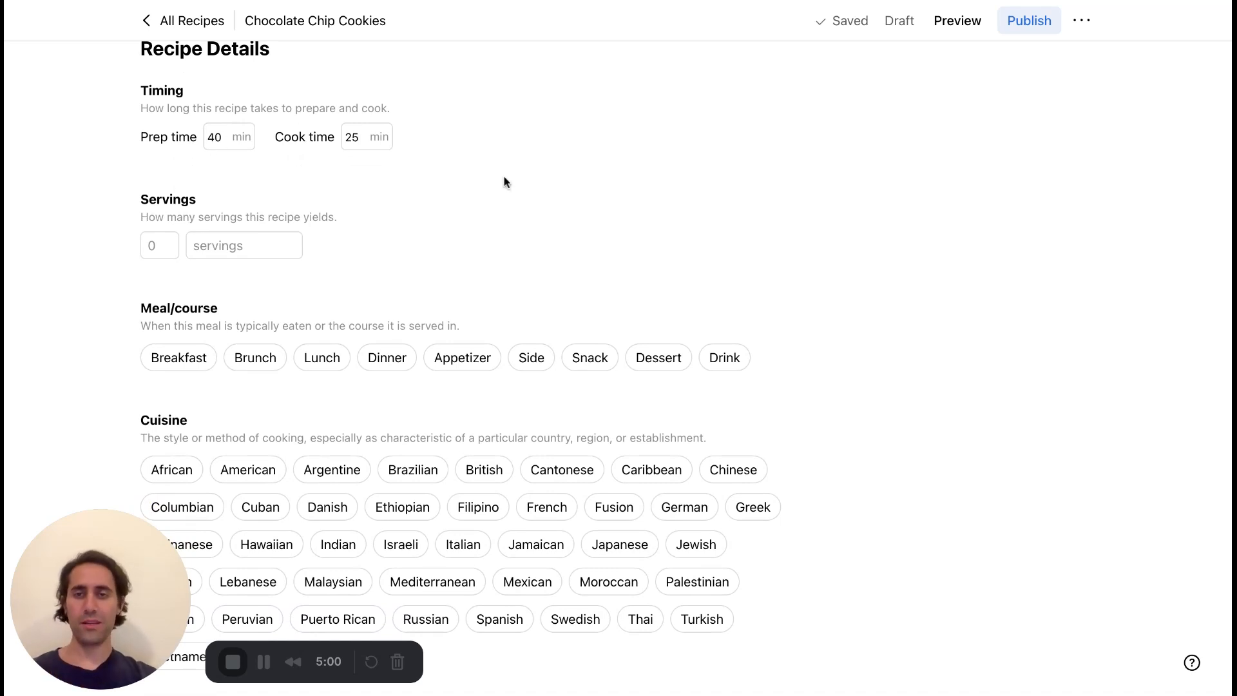
scroll(451, 367, "down", 2)
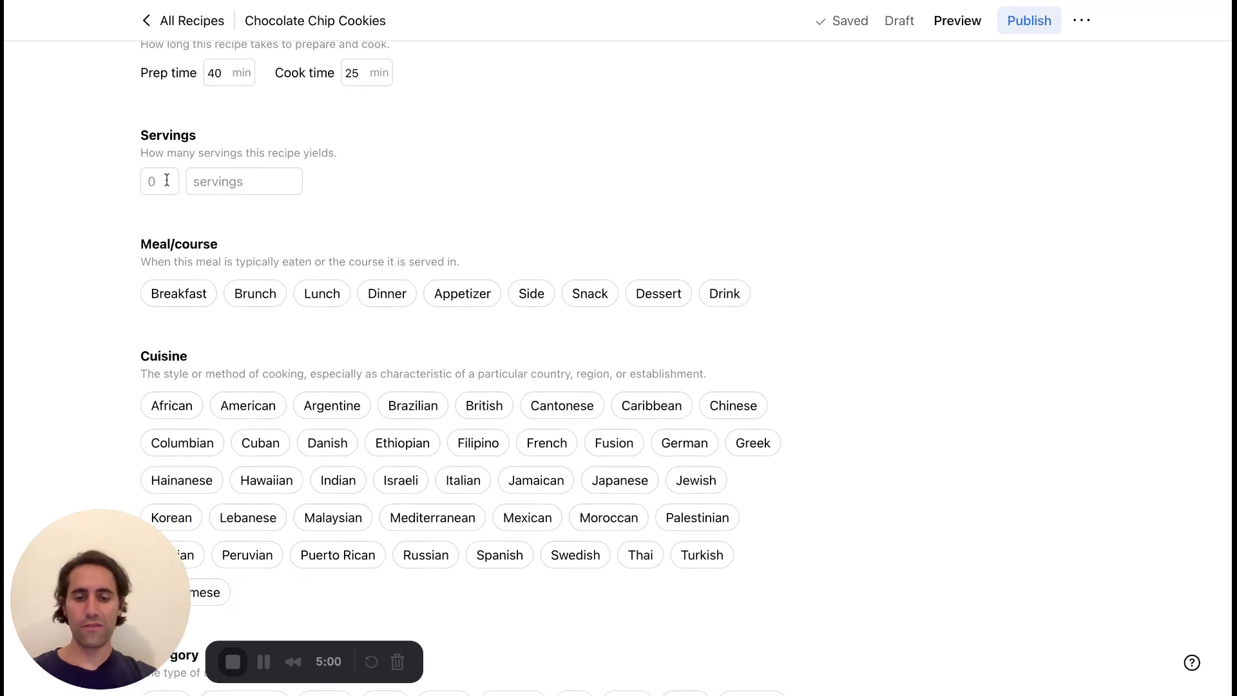
left_click(236, 186)
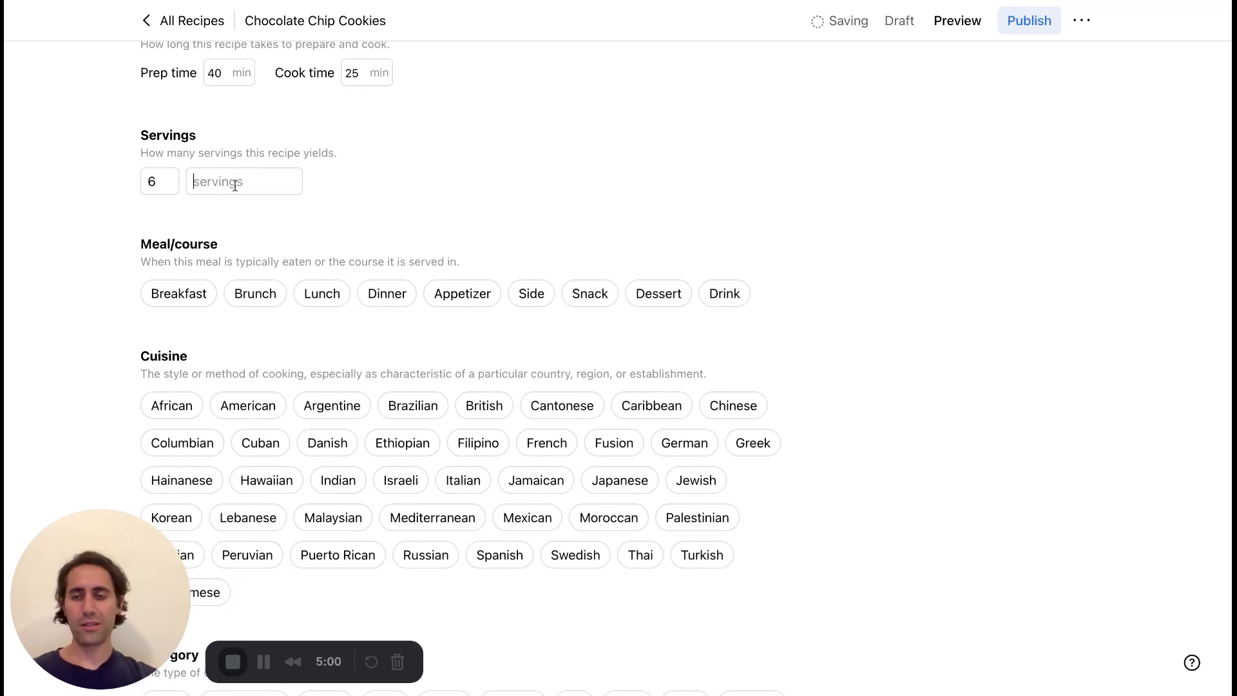
left_click(239, 221)
double_click(235, 182)
type("cookies")
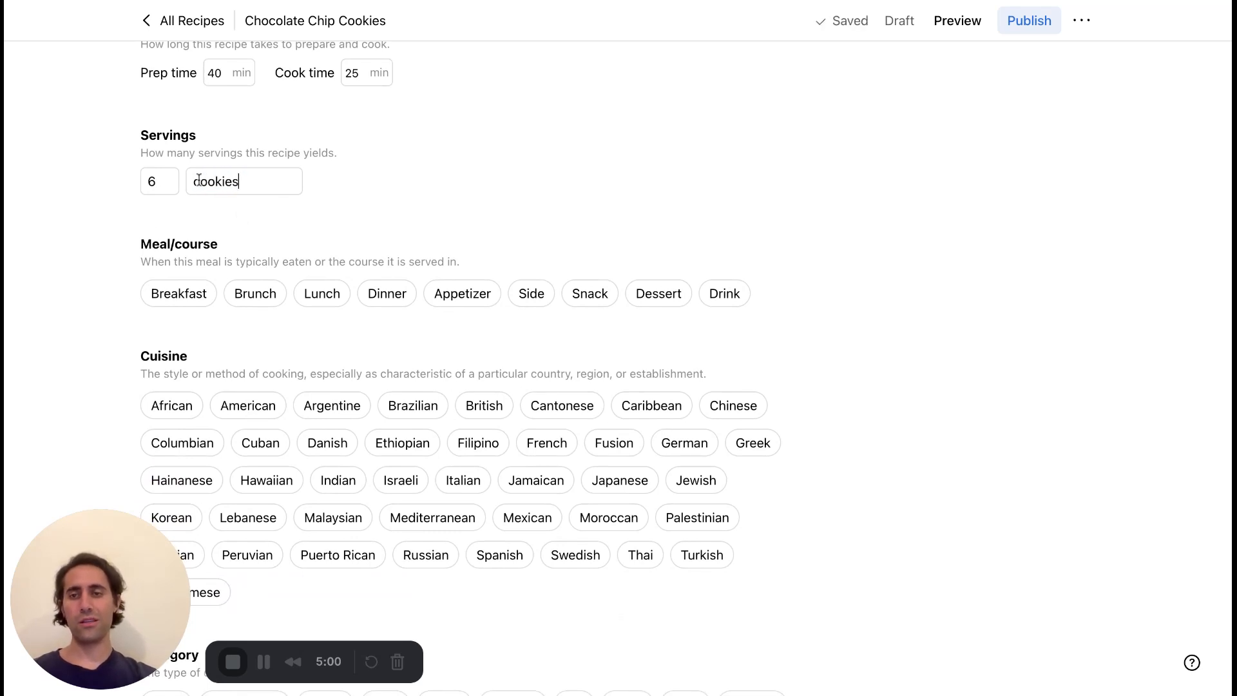
double_click(154, 181)
type("12")
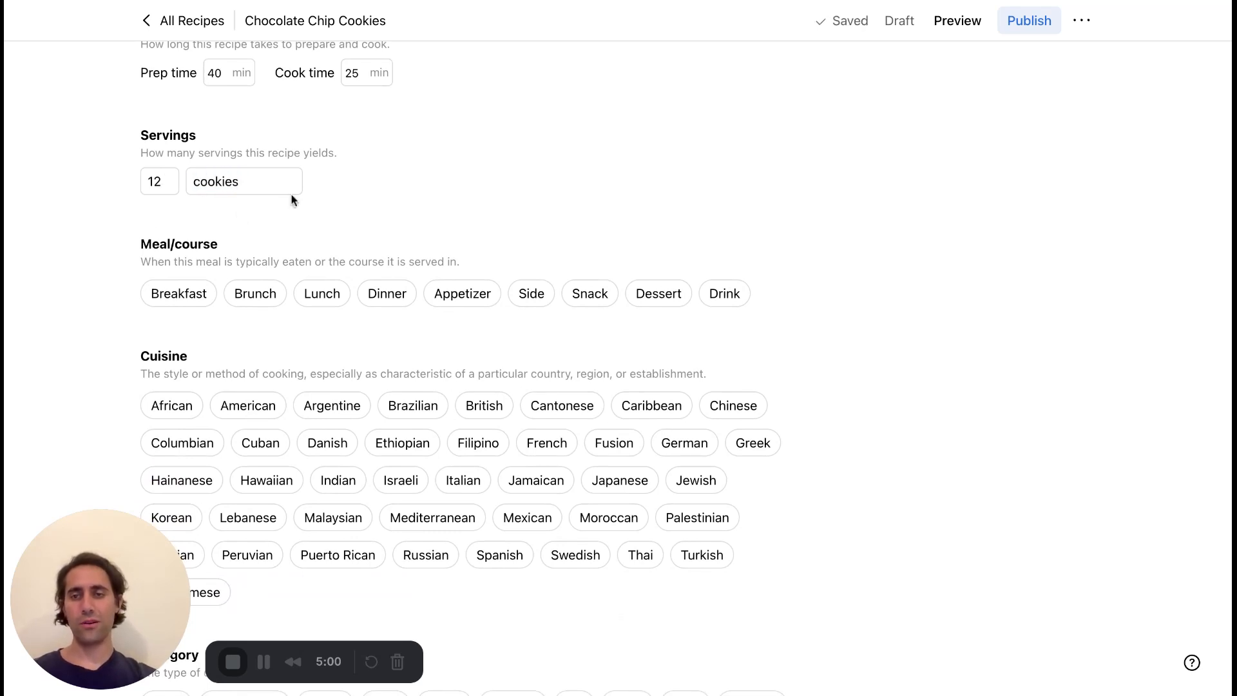
Mark the recipe's meal/course as Dessert.
scroll(293, 199, "down", 3)
scroll(292, 200, "down", 1)
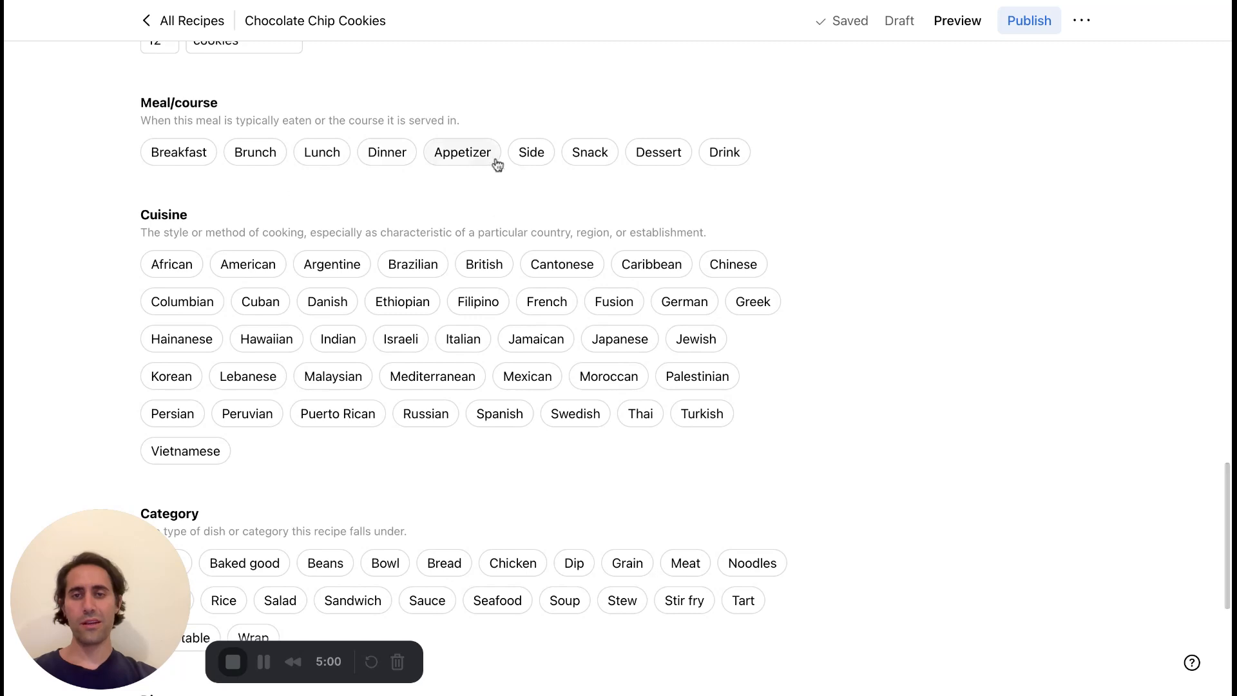
left_click(657, 156)
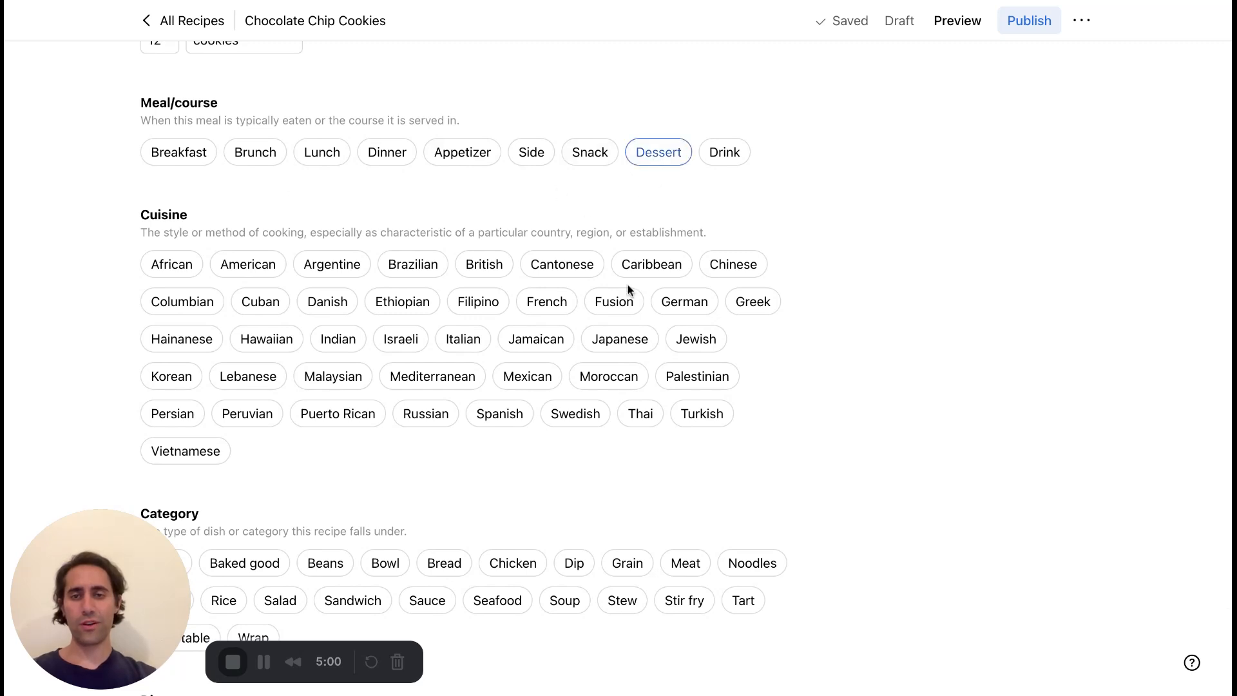
Tag the recipe with the category "Baked good" and the method "Baking".
scroll(386, 258, "down", 2)
left_click(276, 209)
scroll(386, 395, "down", 10)
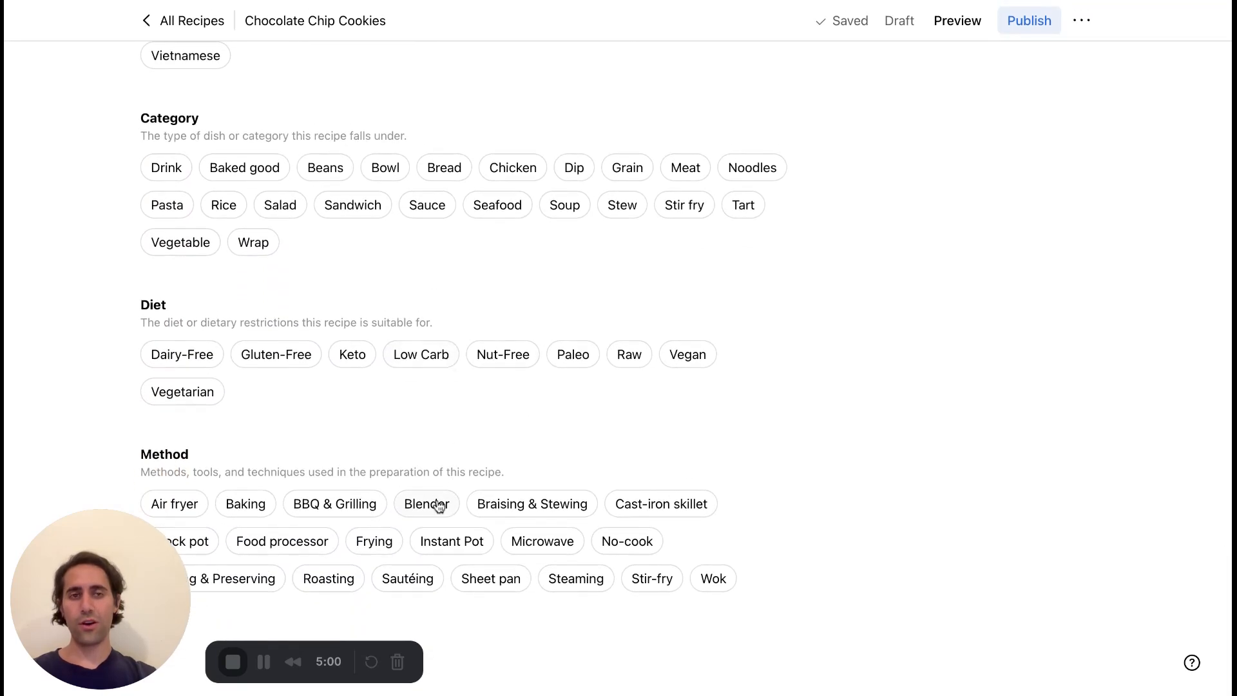
scroll(486, 336, "up", 2)
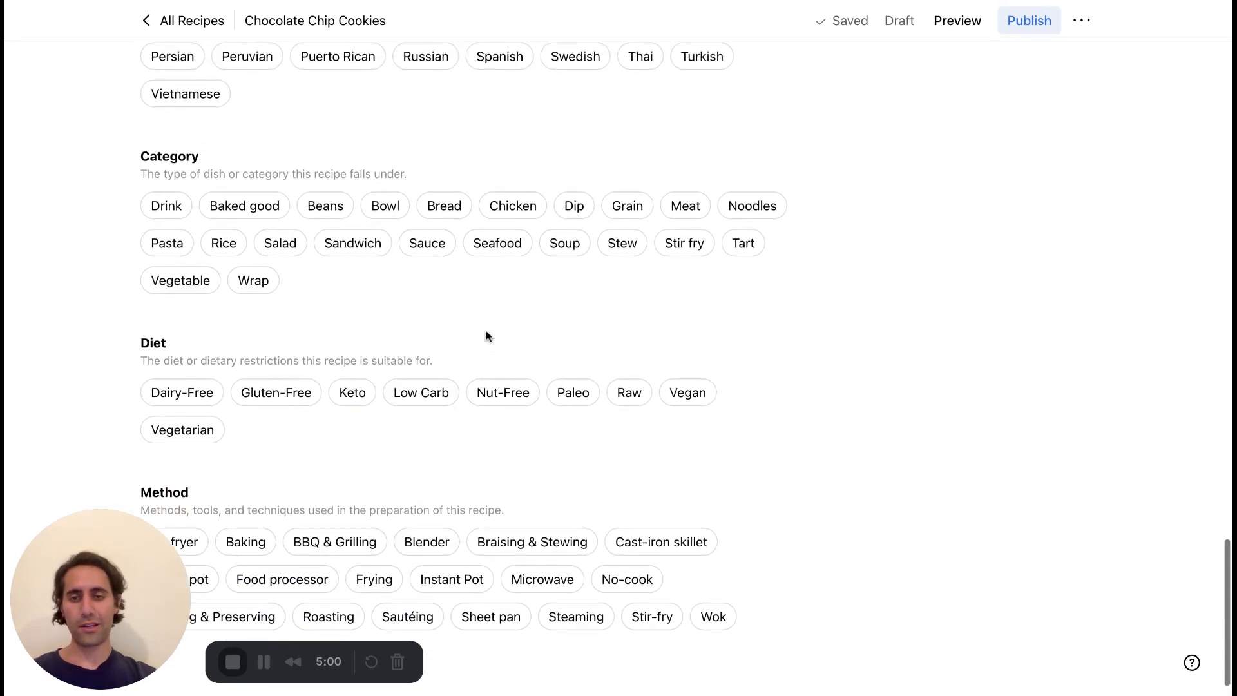
left_click(272, 227)
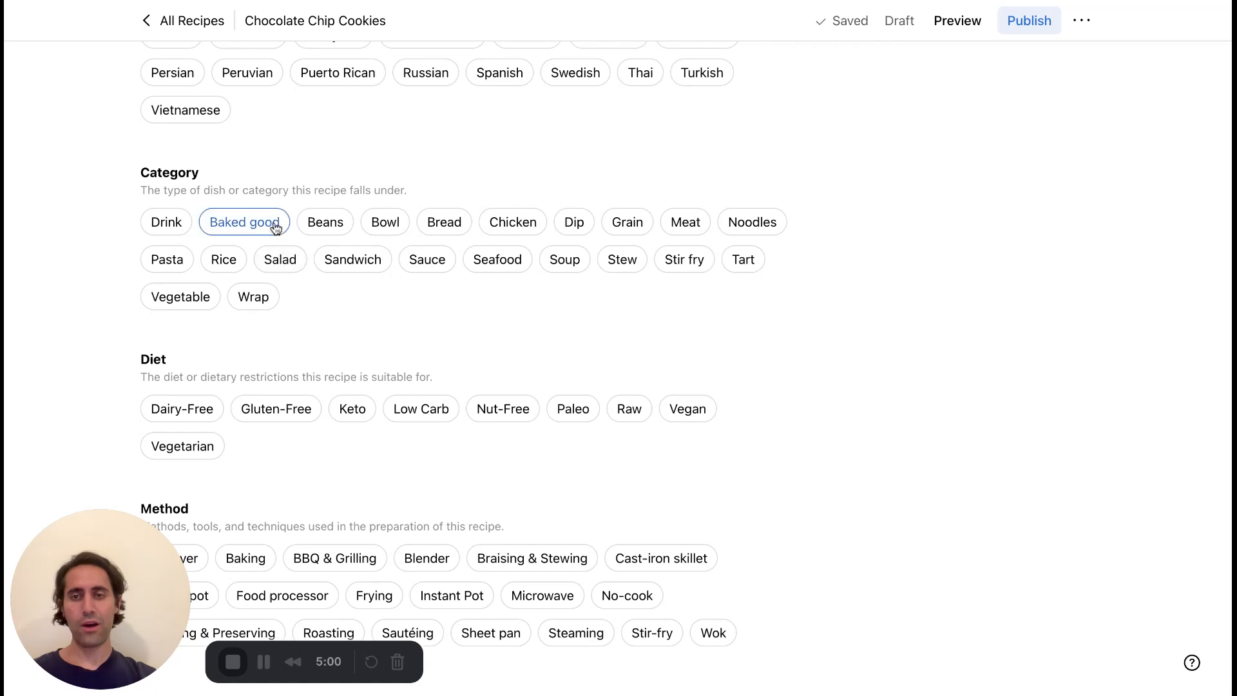
scroll(428, 385, "down", 2)
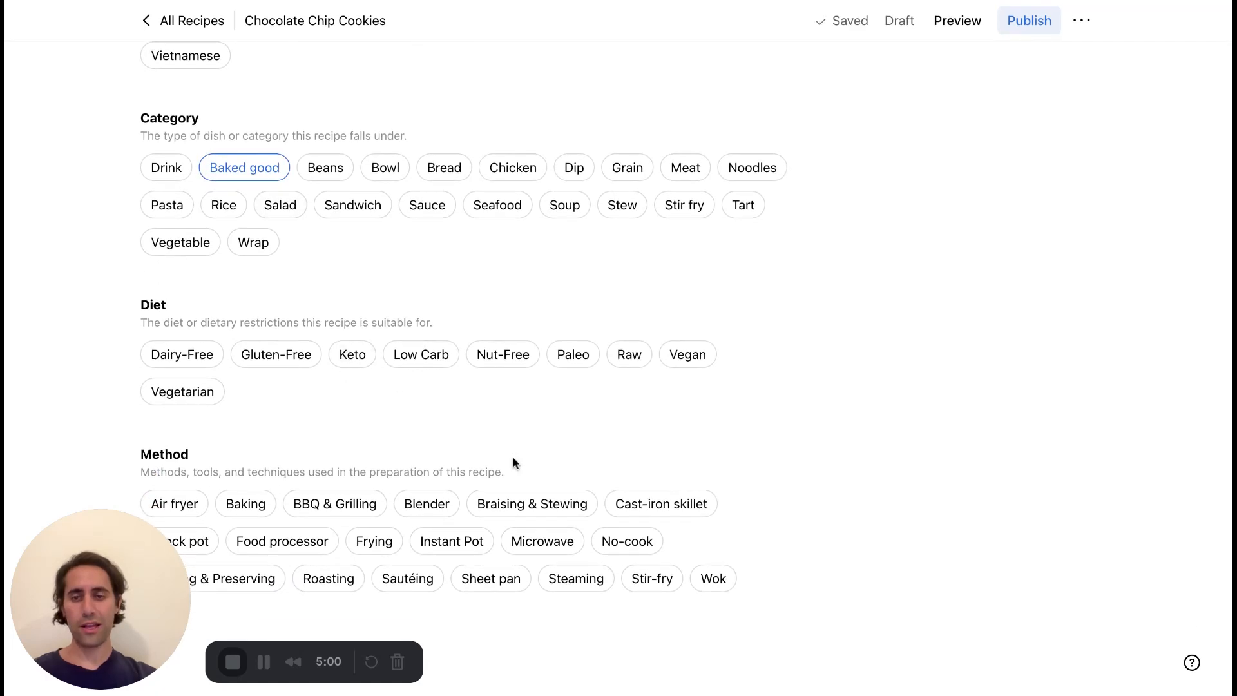
left_click(245, 504)
Open the recipe's preview page and highlight the summary line with ingredient count, prep time and cook time.
scroll(583, 304, "up", 10)
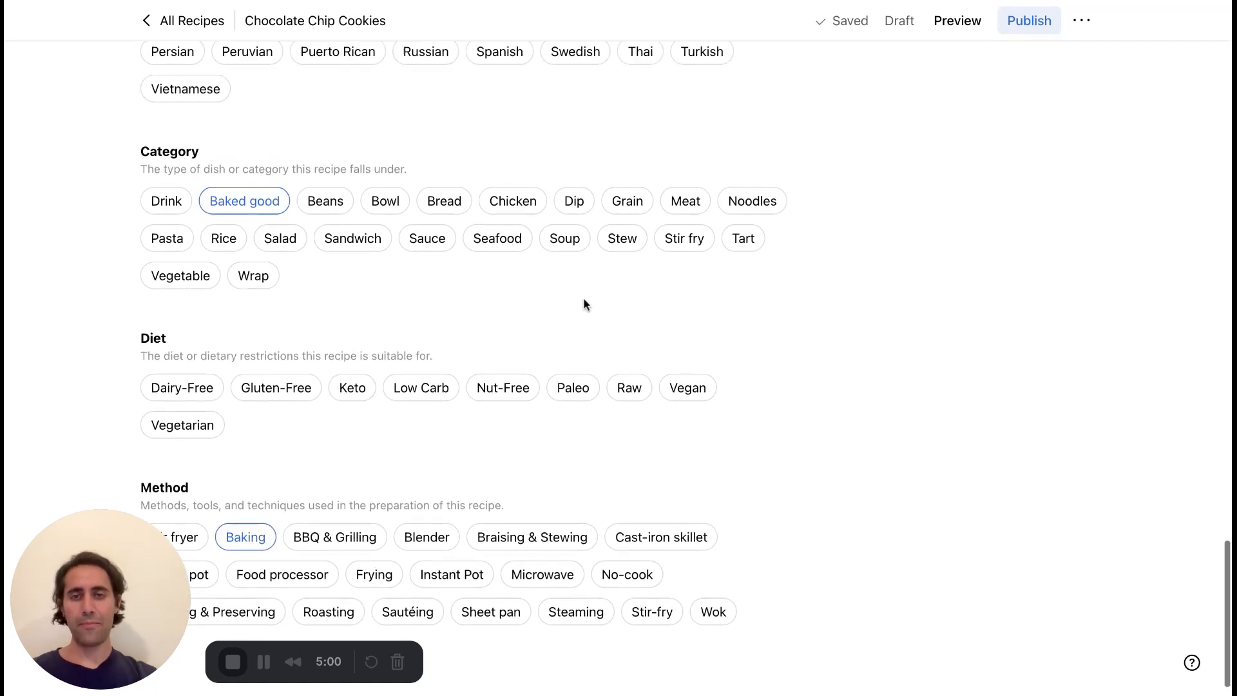
scroll(582, 304, "up", 5)
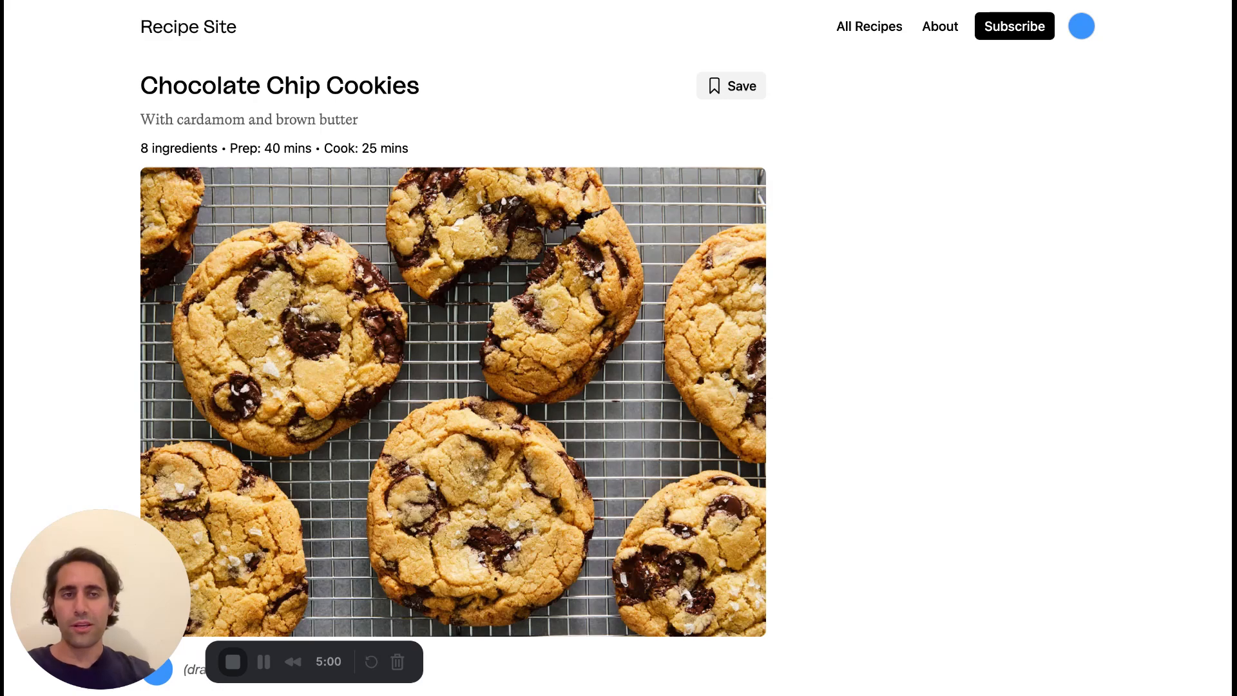
scroll(465, 159, "down", 1)
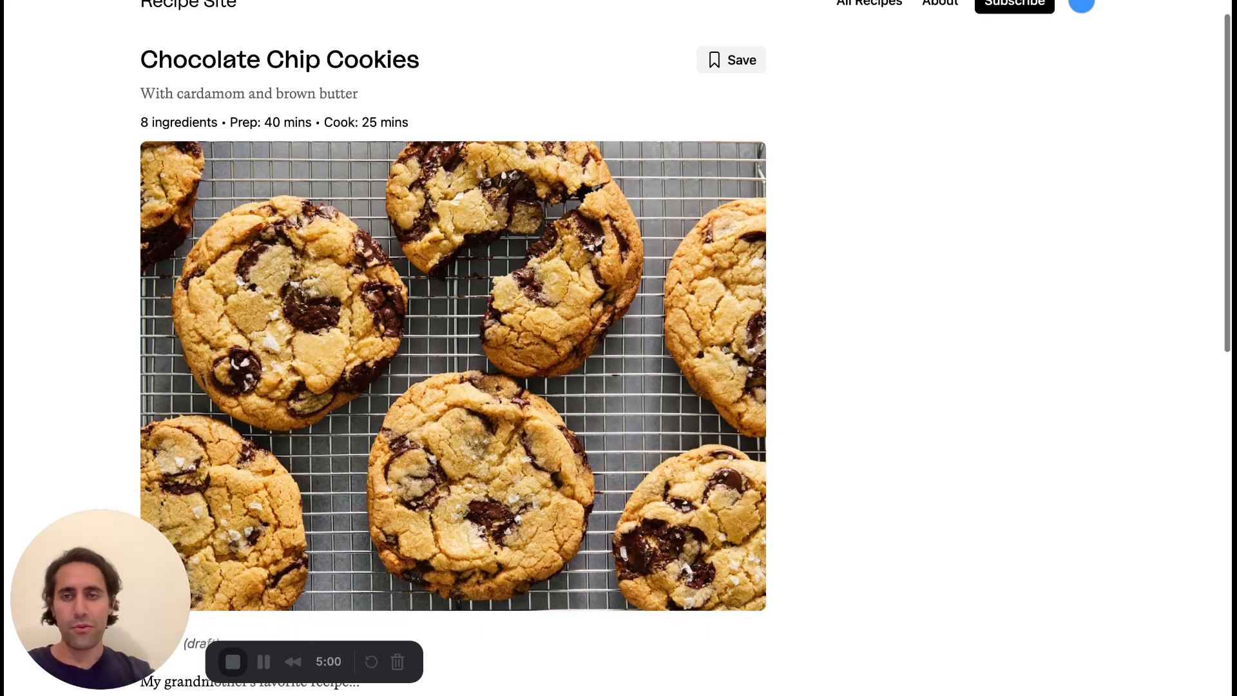
left_click_drag(415, 119, 135, 119)
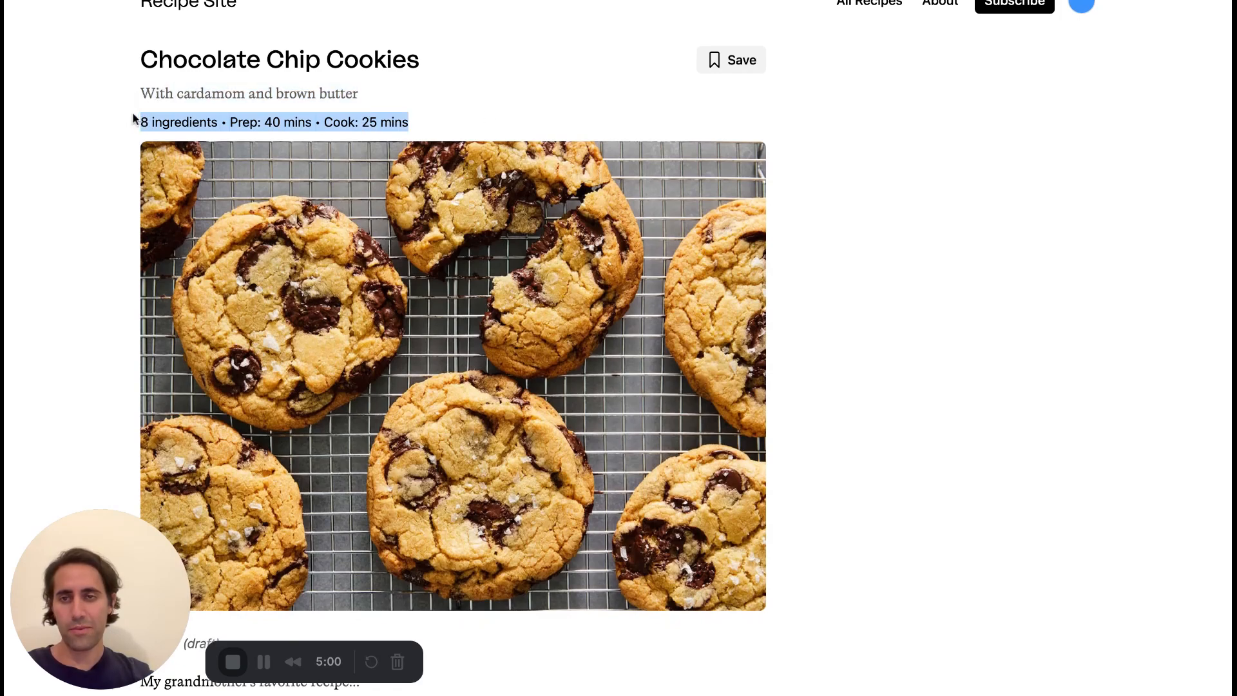
Highlight the full ingredient count, prep time and cook time line under the recipe subtitle once more, and clear the selection.
left_click(970, 279)
scroll(970, 278, "up", 2)
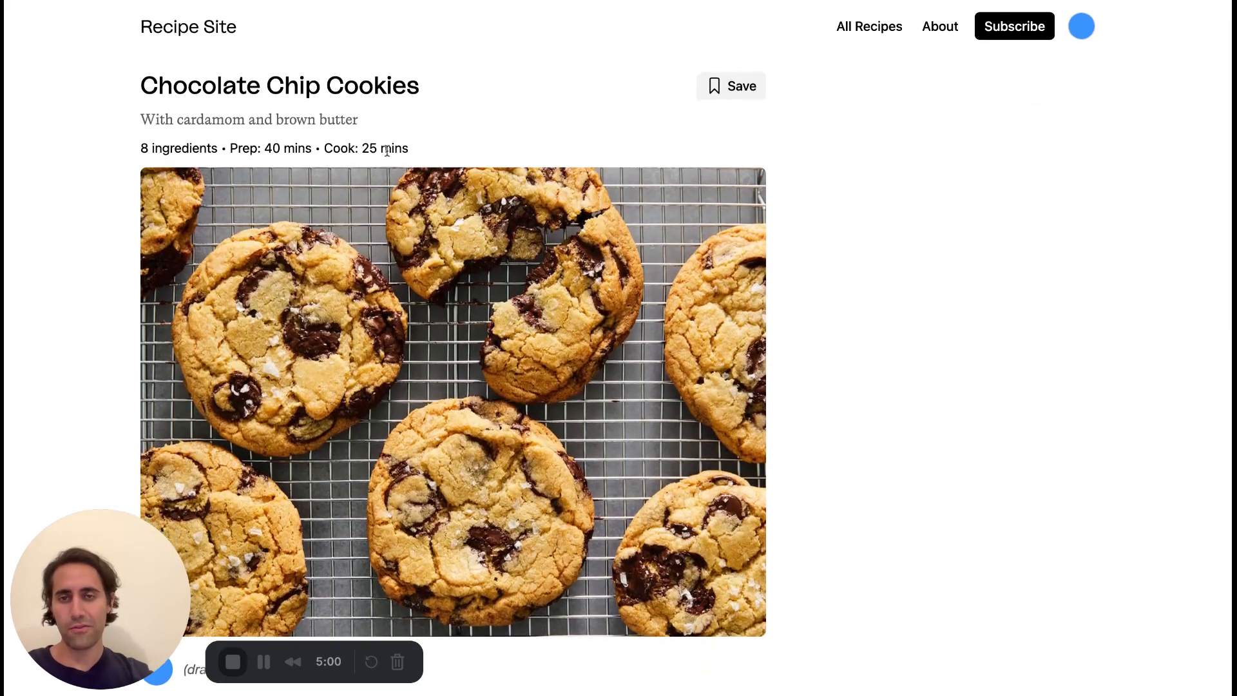
left_click_drag(416, 149, 140, 148)
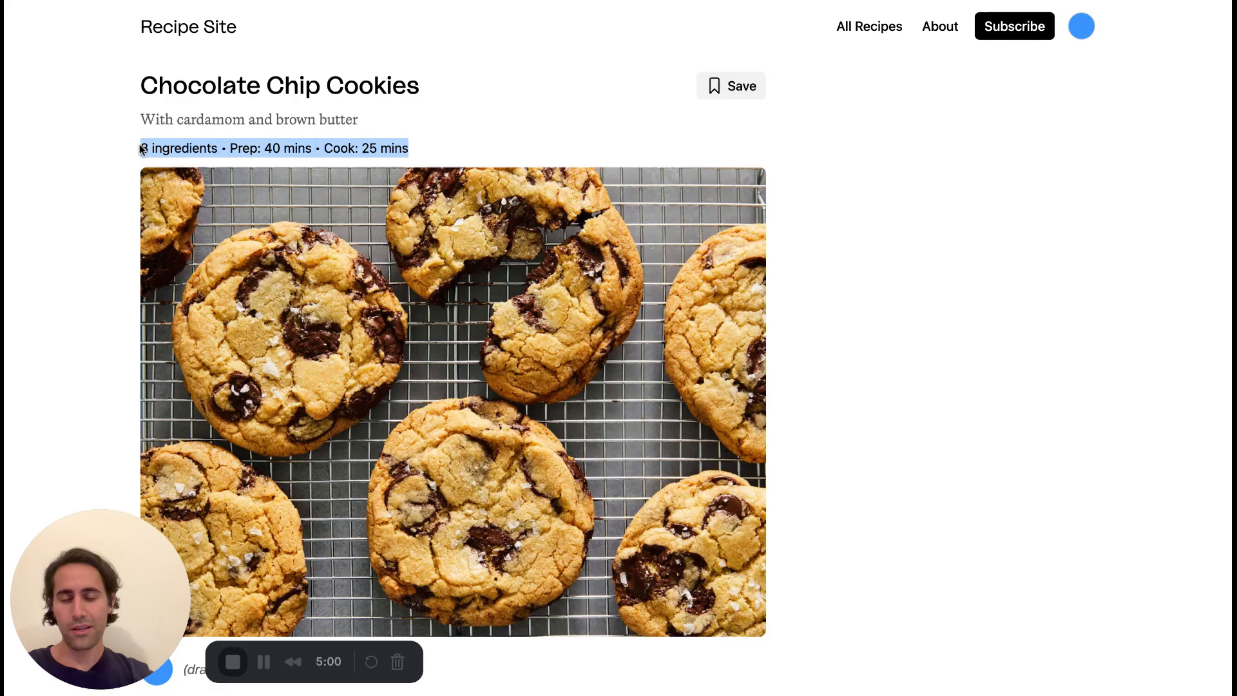
left_click(966, 310)
Start the 4:00 timer attached to instruction 4 about heating the pan and adding butter.
scroll(968, 310, "down", 5)
scroll(968, 310, "down", 3)
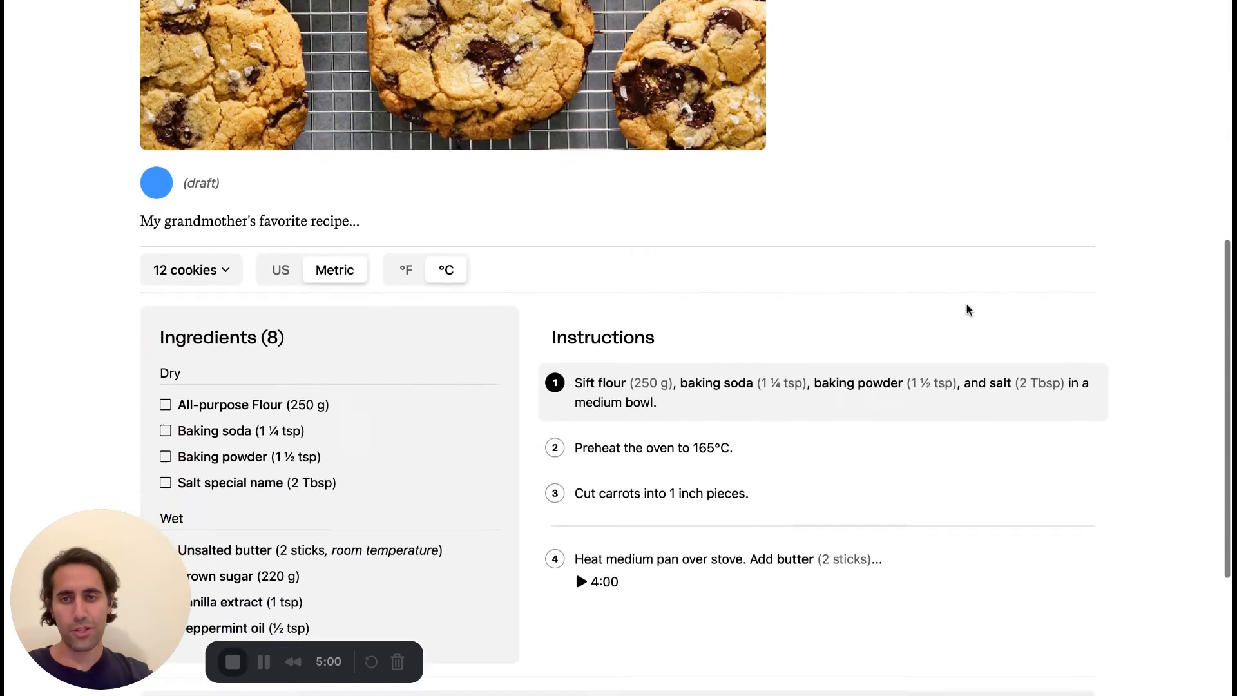
scroll(575, 515, "down", 2)
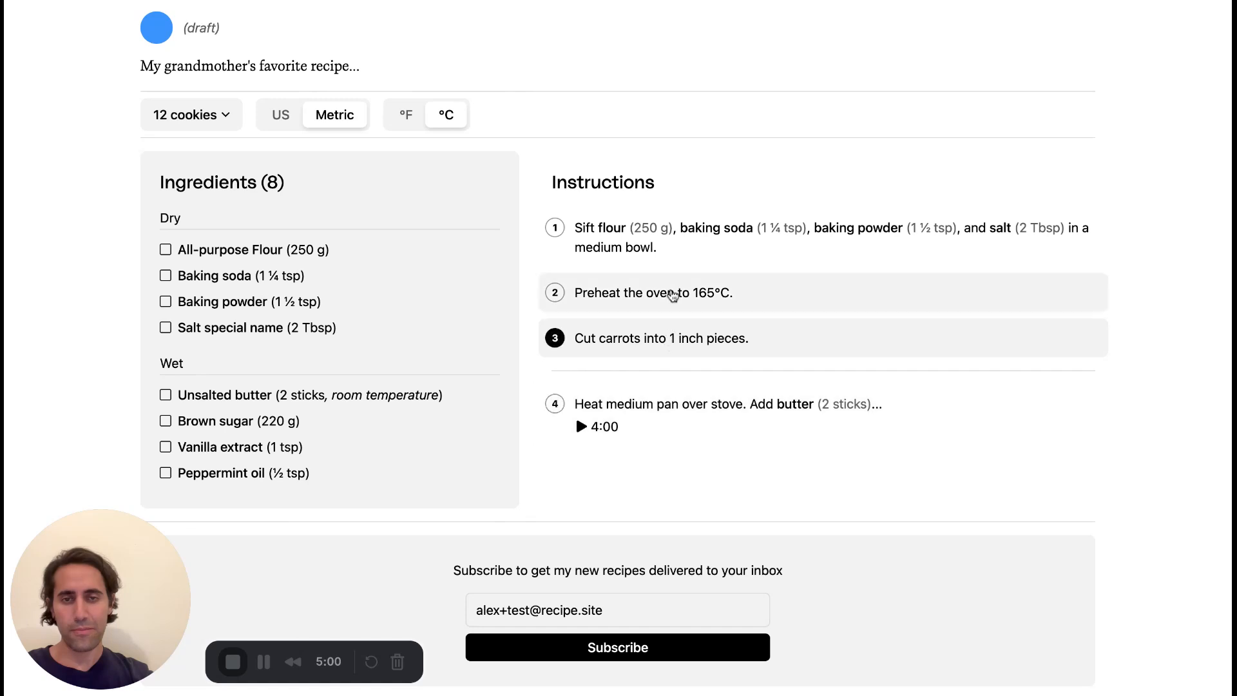
left_click(584, 427)
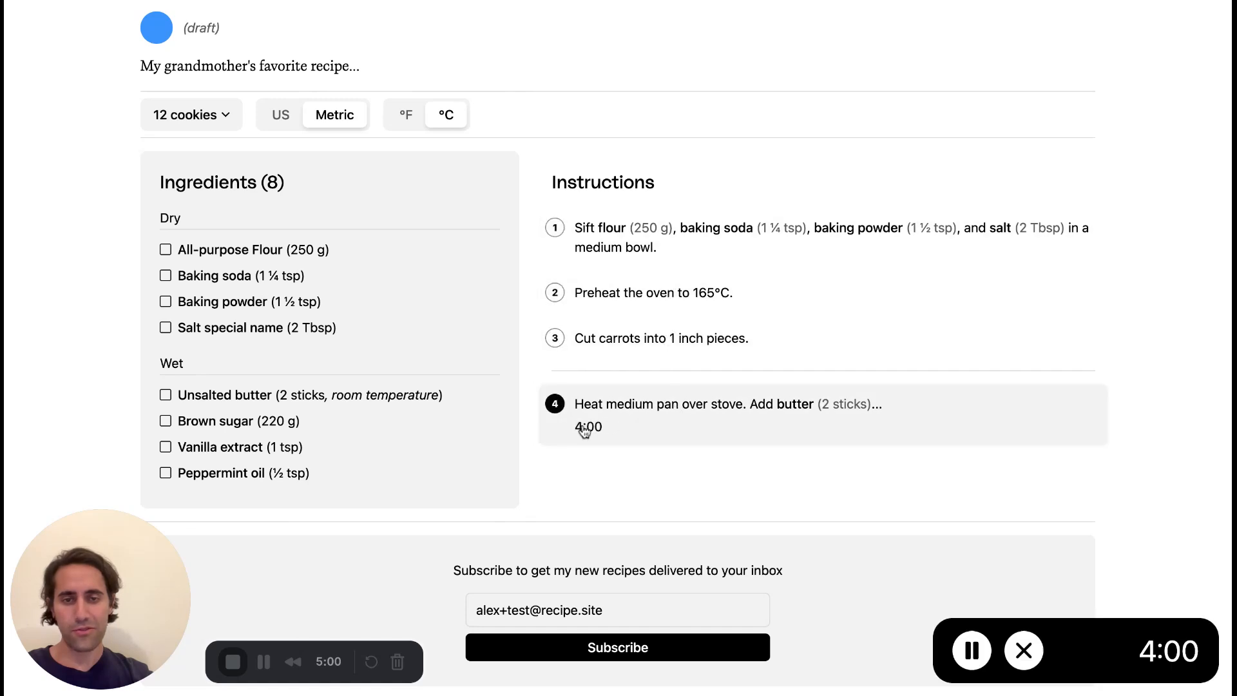
Scale the recipe preview's servings to 24 cookies.
left_click(242, 115)
left_click(261, 129)
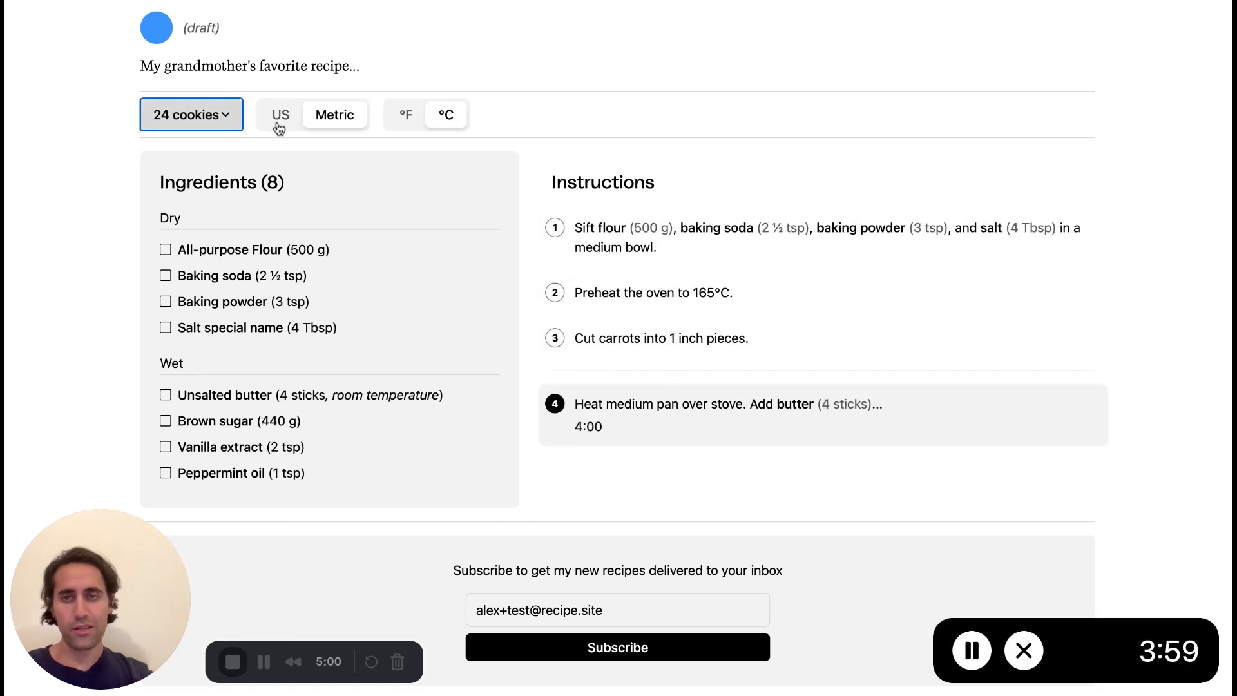
Try the recipe preview's measurement and temperature unit toggles, leaving them on US and °F.
left_click(281, 117)
left_click(329, 116)
left_click(406, 116)
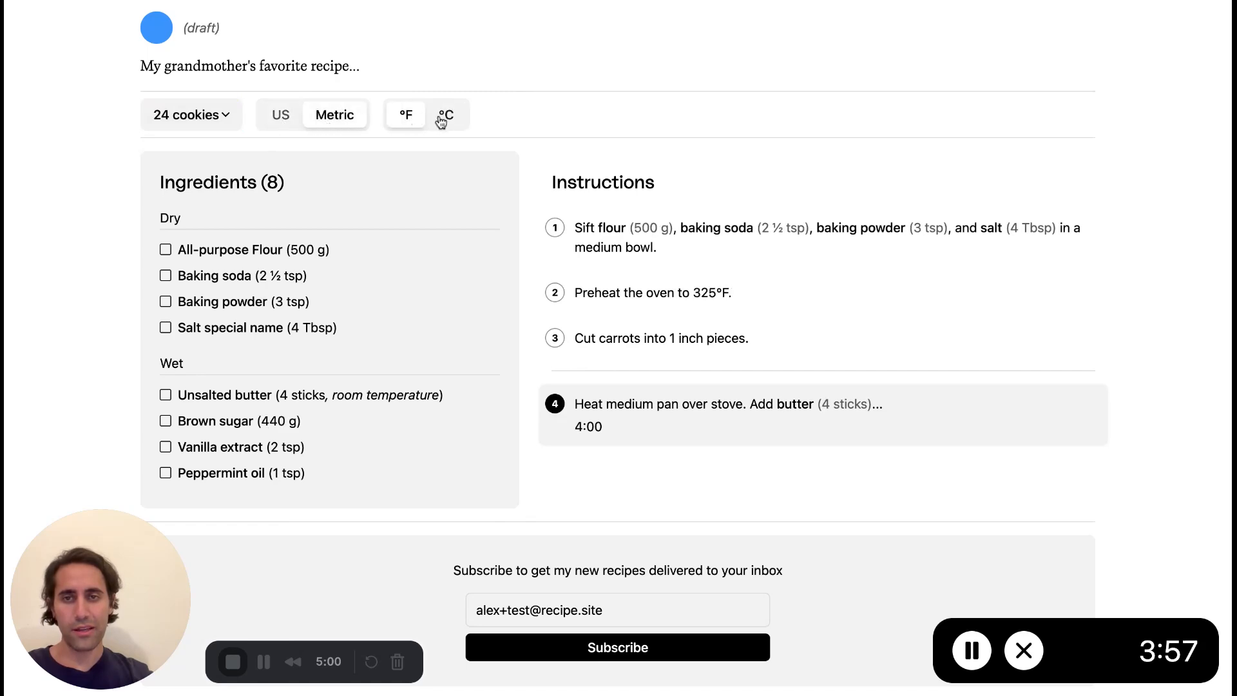
left_click(445, 116)
left_click(405, 117)
left_click(289, 117)
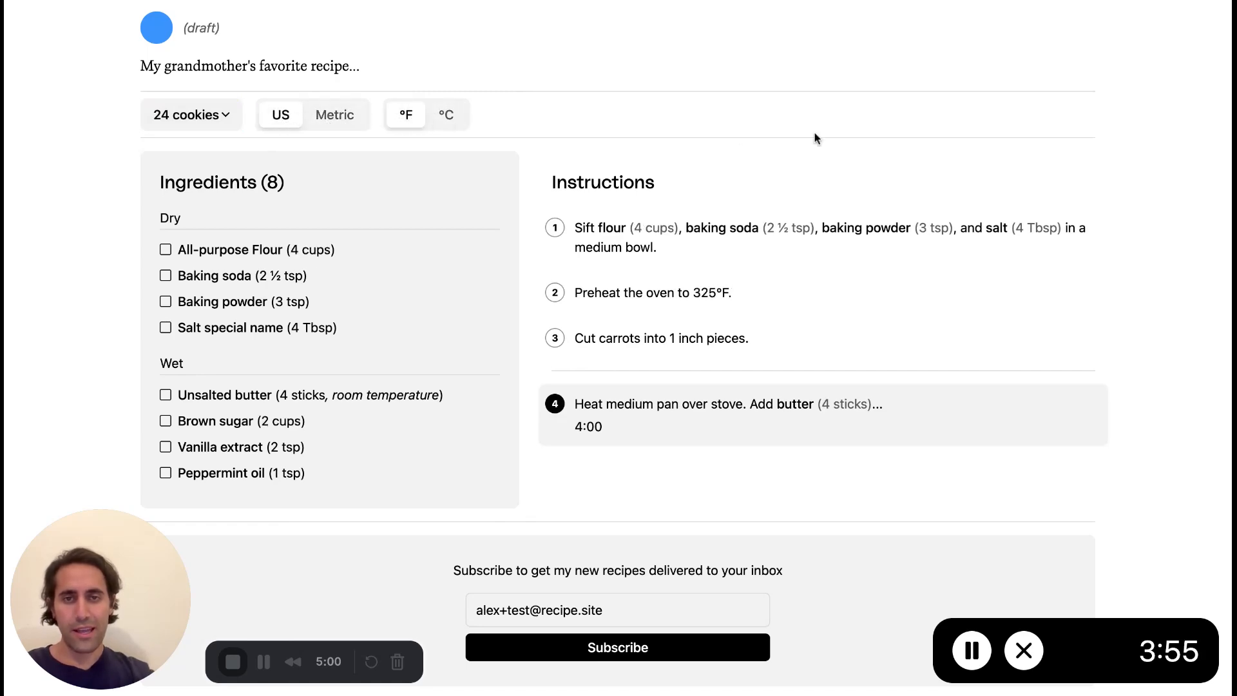
Return to the recipe's title and photo and dismiss the running cooking timer.
scroll(814, 135, "up", 10)
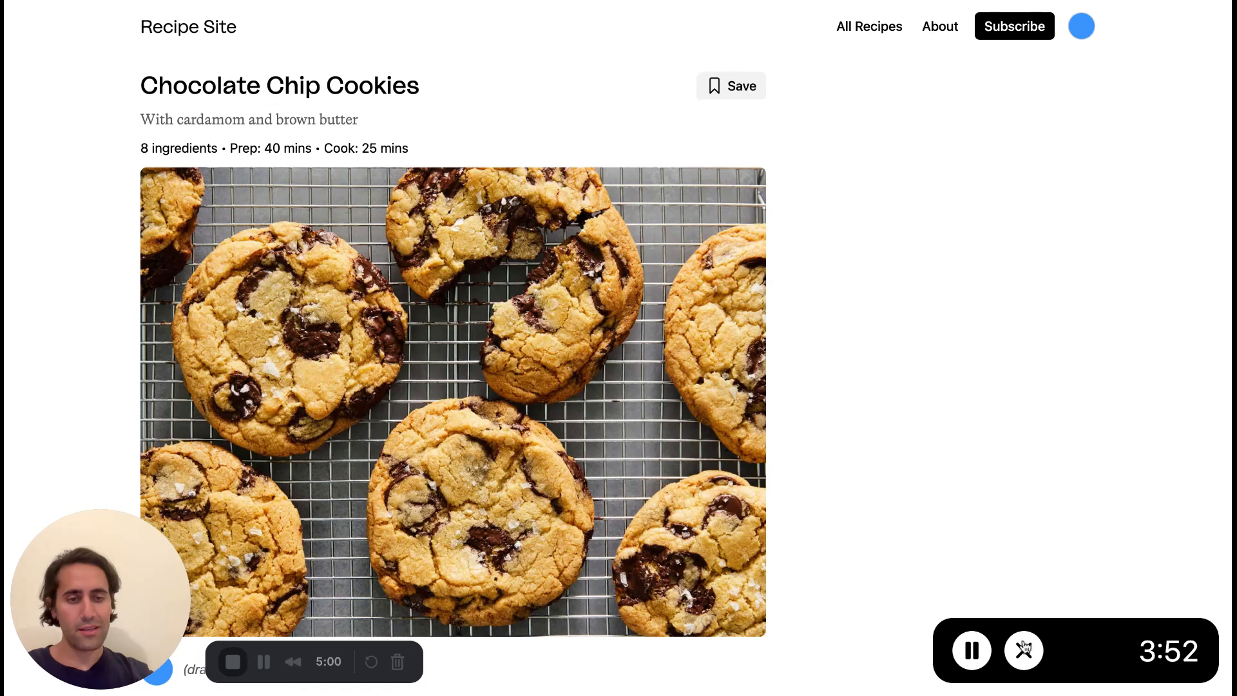
left_click(1025, 650)
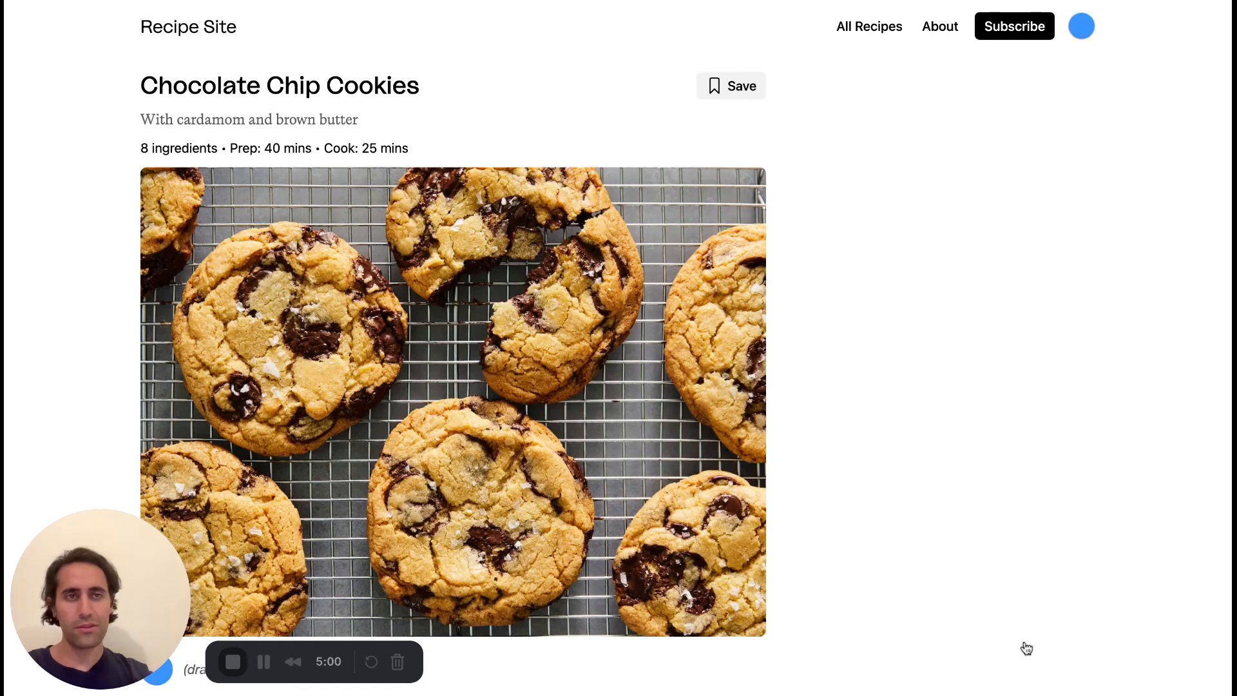